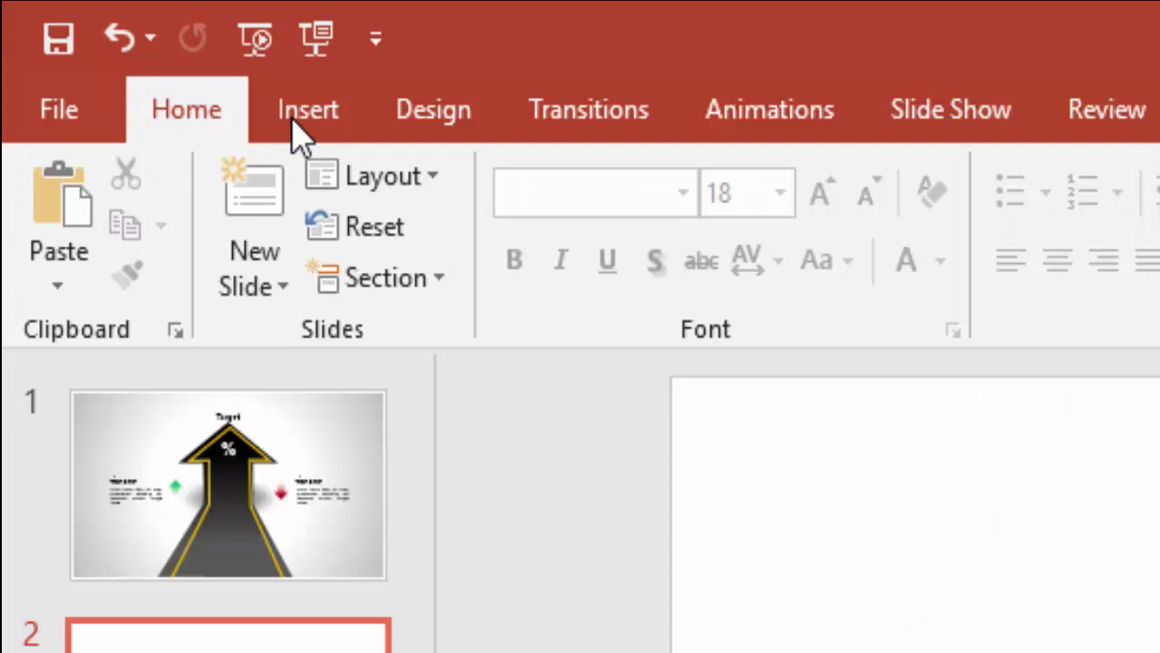
Step: Draw a tall rectangle in the lower centre of slide 2 and narrow it to 1.68 inches
{"action": "left_click", "coordinate": [293, 119]}
{"action": "left_click", "coordinate": [305, 218]}
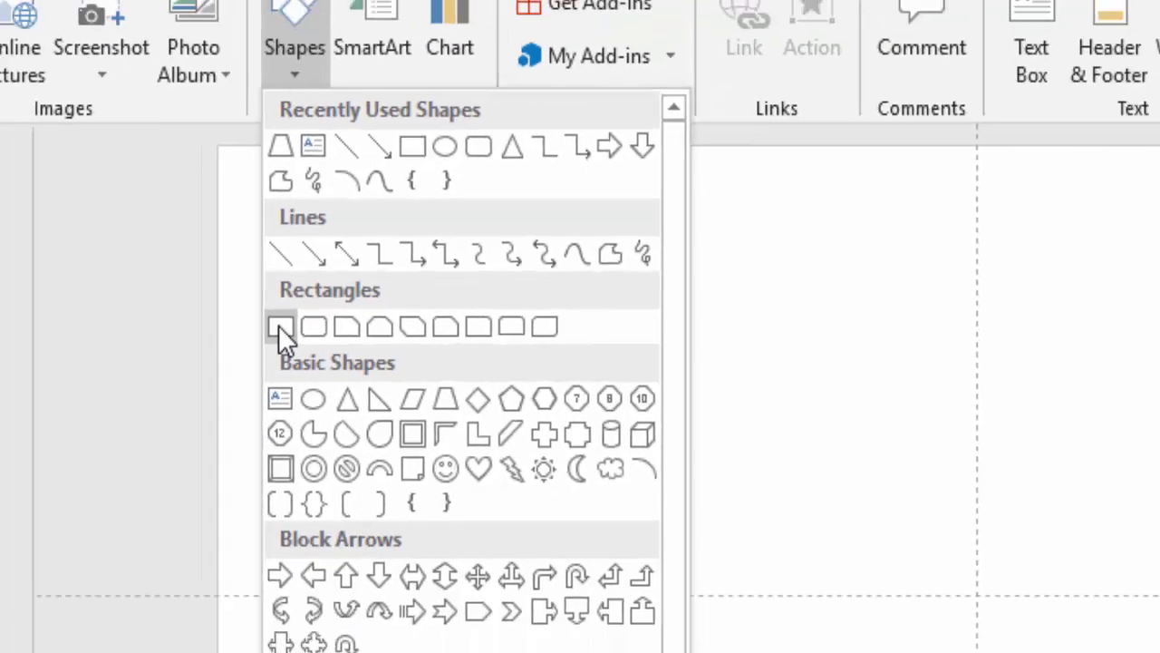
{"action": "left_click", "coordinate": [267, 451]}
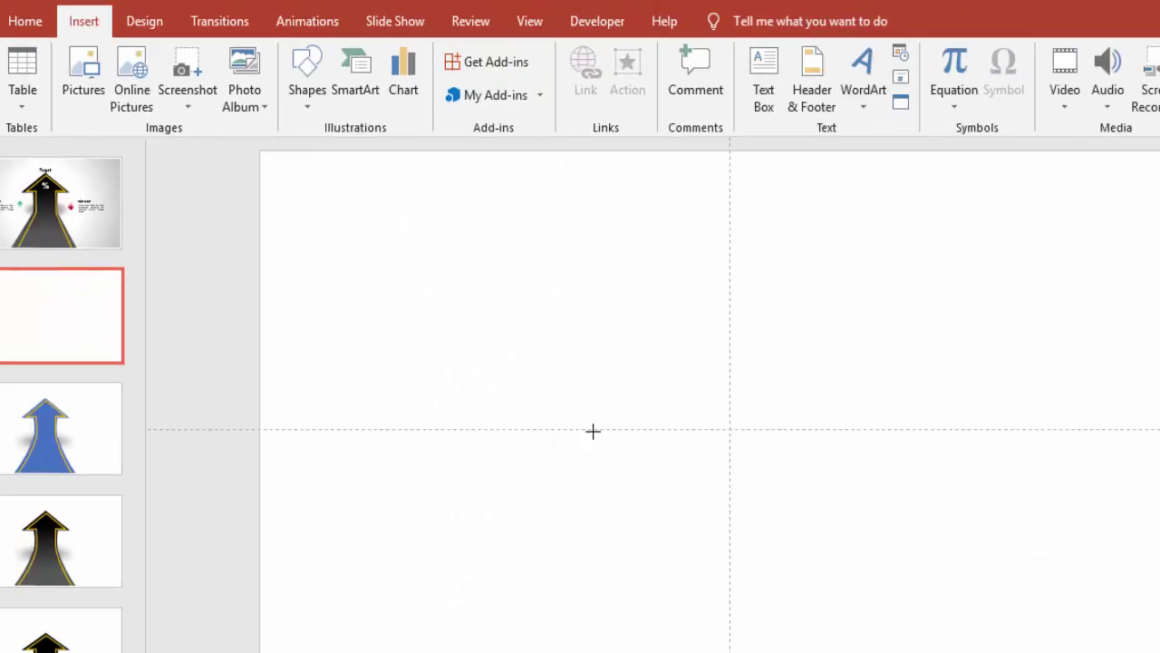
{"action": "mouse_move", "coordinate": [597, 385]}
{"action": "left_mouse_down"}
{"action": "mouse_move", "coordinate": [688, 575]}
{"action": "mouse_move", "coordinate": [722, 616]}
{"action": "left_mouse_up"}
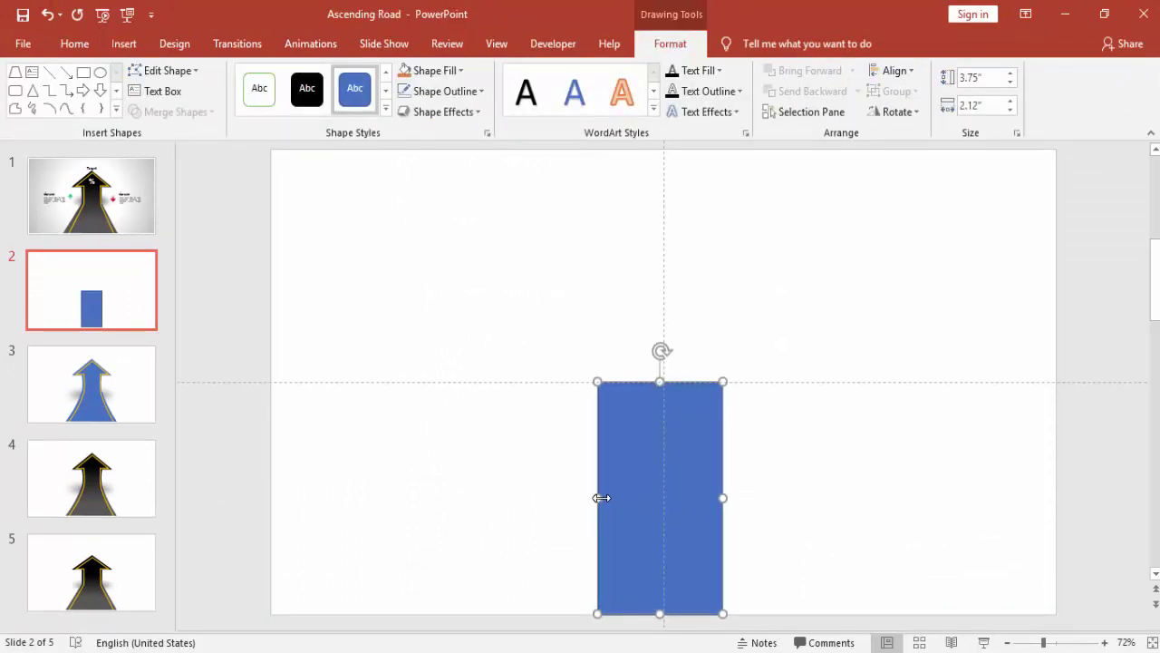
{"action": "left_click_drag", "start_coordinate": [602, 497], "coordinate": [623, 498]}
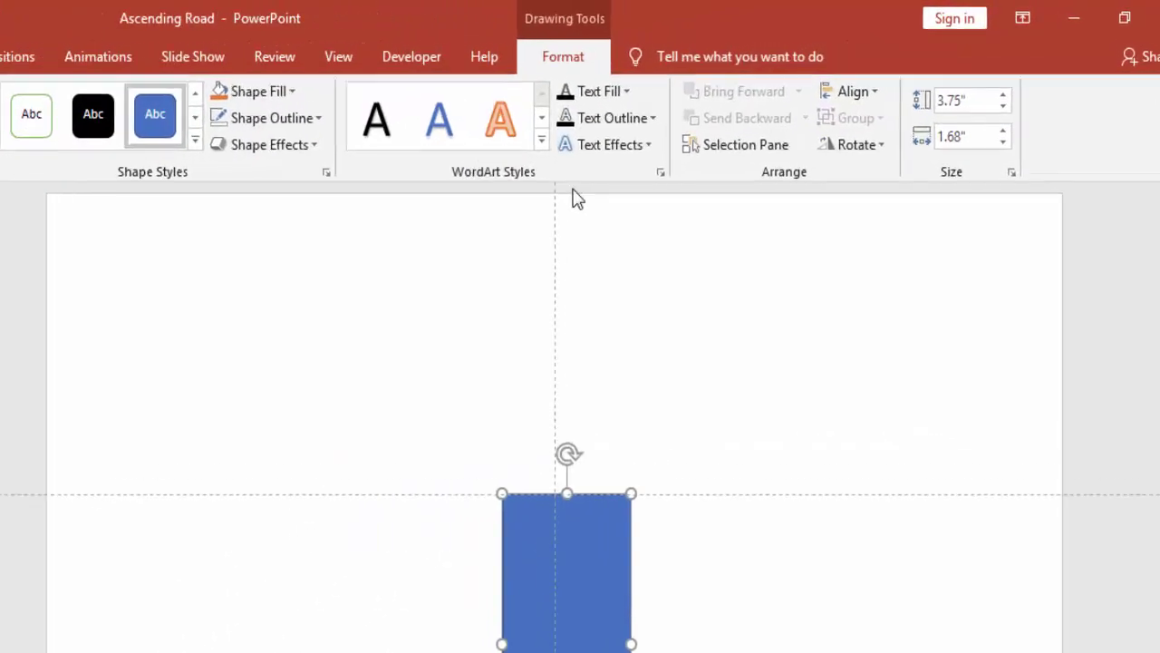
Step: Centre the rectangle horizontally on the slide and remove its outline
{"action": "left_click", "coordinate": [848, 92]}
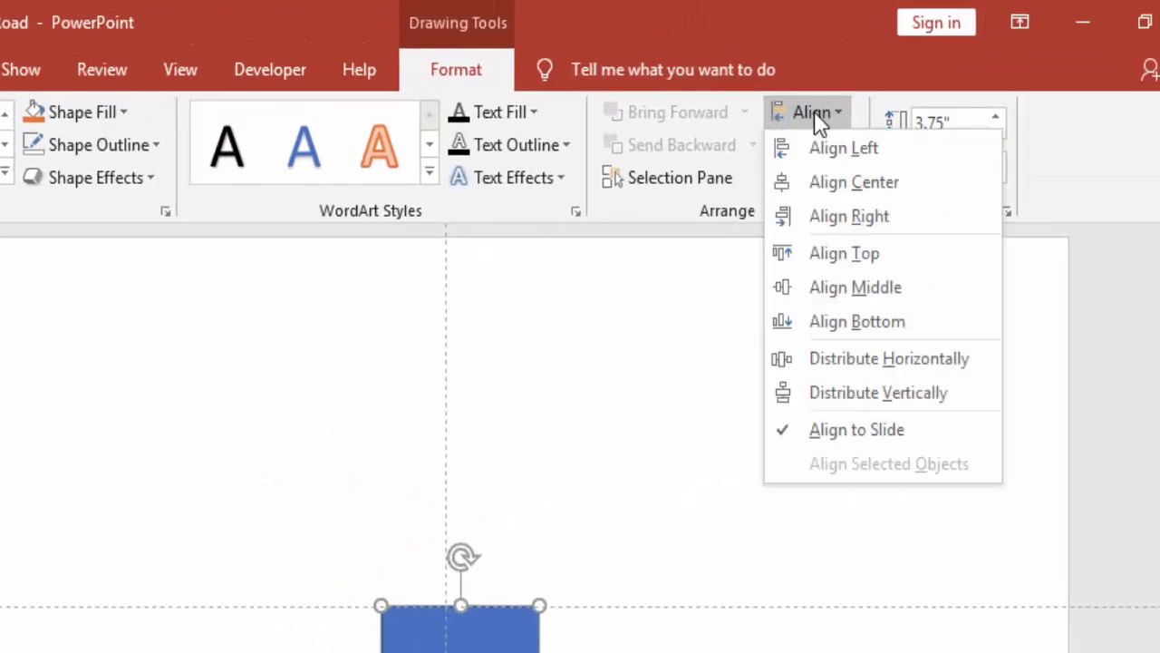
{"action": "left_click", "coordinate": [840, 176]}
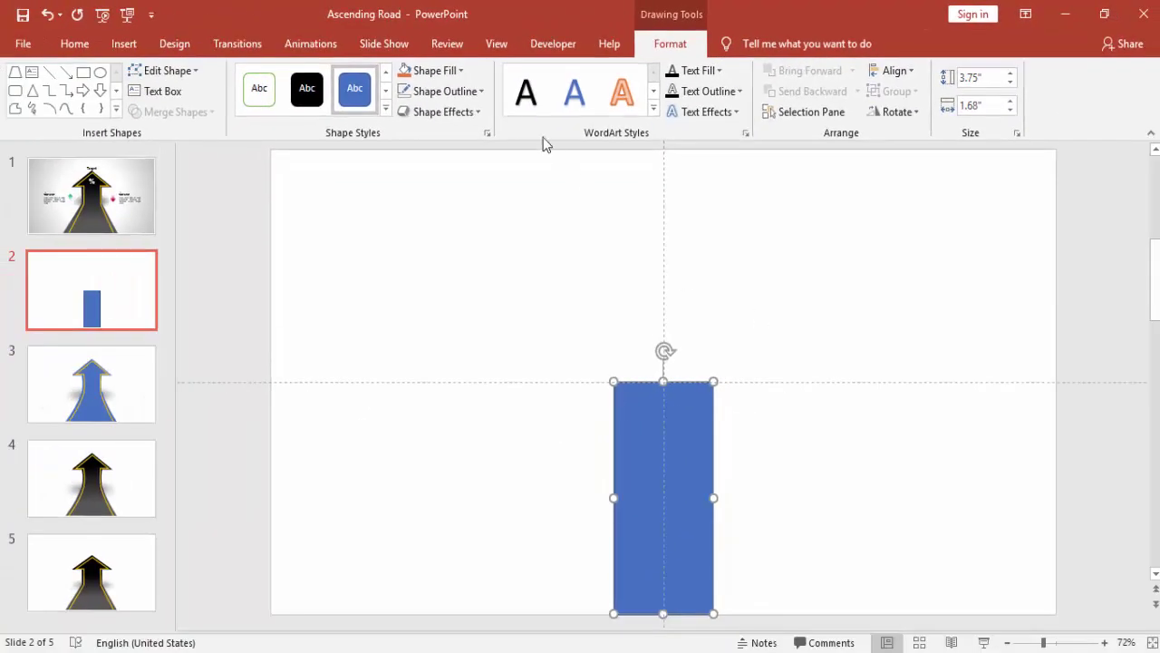
{"action": "left_click", "coordinate": [453, 92]}
{"action": "left_click", "coordinate": [457, 276]}
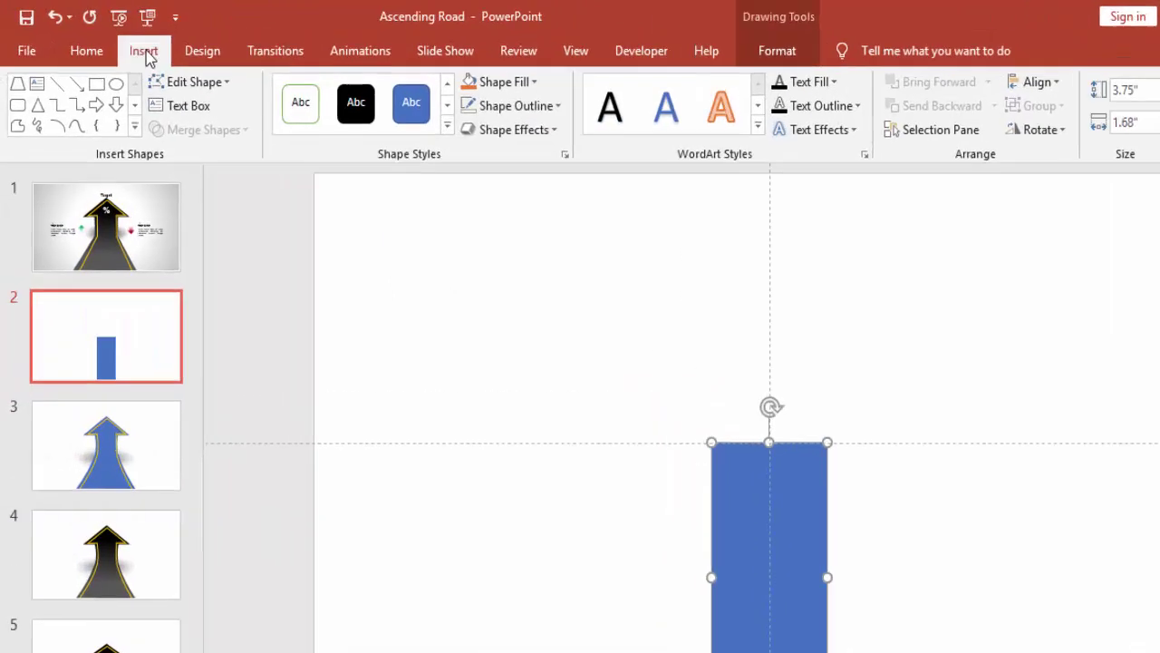
Step: Draw an outline-free right triangle against the rectangle's right side
{"action": "left_click", "coordinate": [124, 42]}
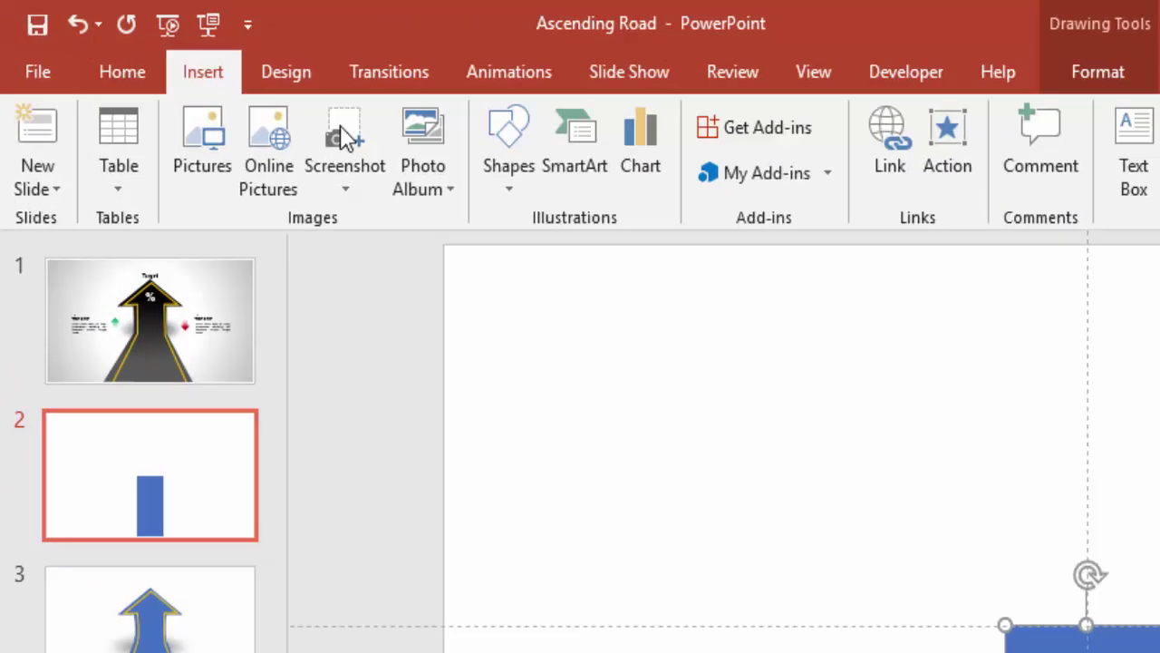
{"action": "left_click", "coordinate": [314, 113]}
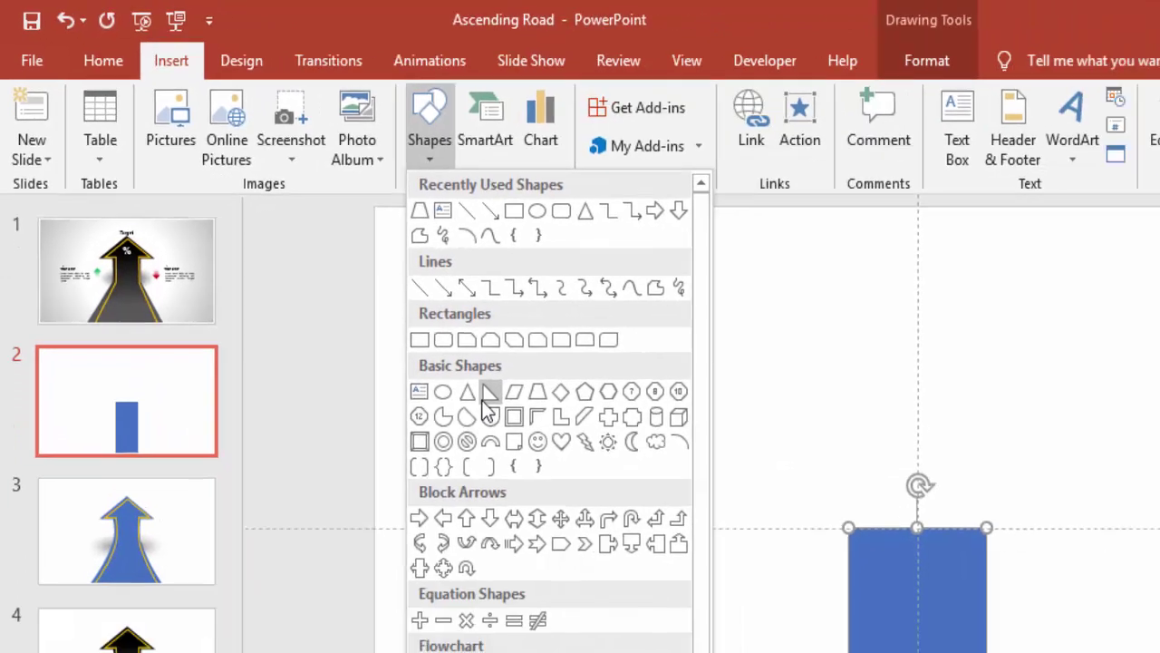
{"action": "left_click", "coordinate": [656, 530]}
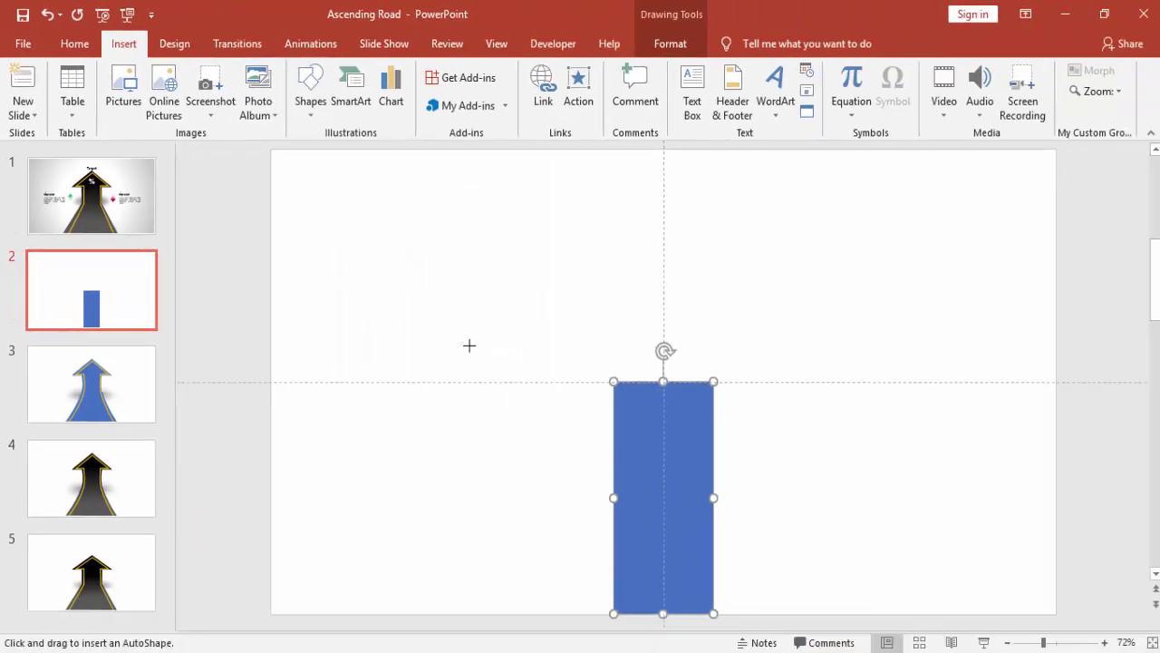
{"action": "left_click_drag", "start_coordinate": [713, 385], "coordinate": [834, 616]}
{"action": "left_click", "coordinate": [735, 330]}
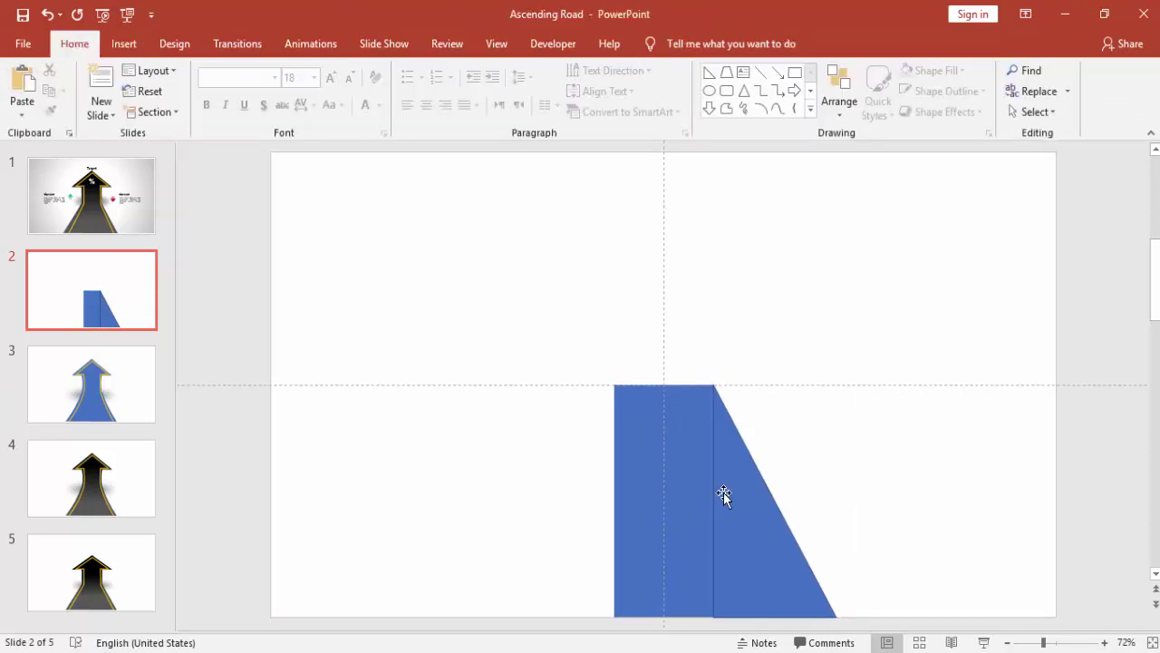
{"action": "double_click", "coordinate": [715, 462]}
{"action": "left_click", "coordinate": [473, 112]}
{"action": "left_click", "coordinate": [469, 90]}
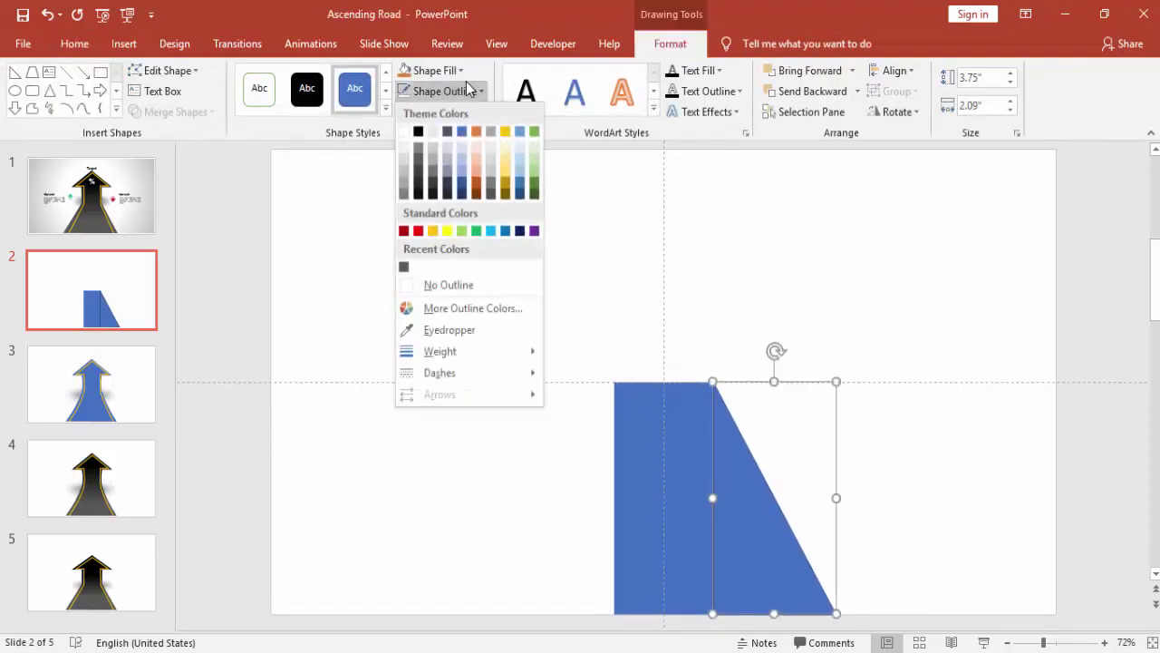
{"action": "left_click", "coordinate": [472, 285]}
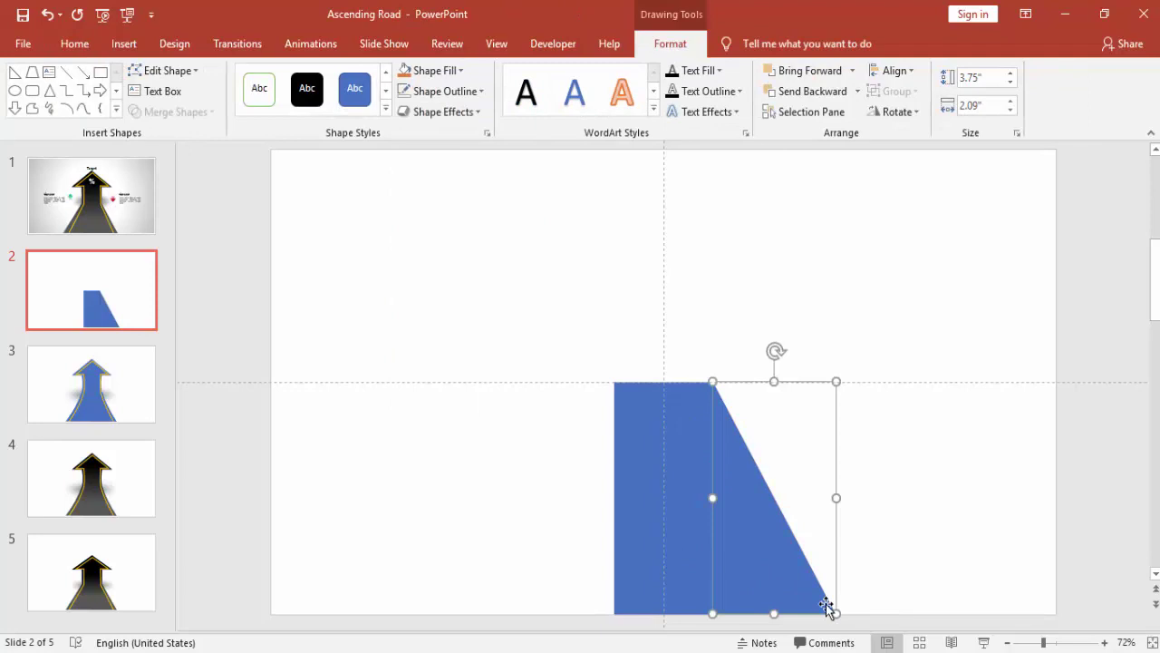
Step: Copy the triangle, flip it horizontally and place it against the rectangle's left side
{"action": "left_click_drag", "start_coordinate": [825, 602], "coordinate": [541, 541]}
{"action": "left_click", "coordinate": [892, 111]}
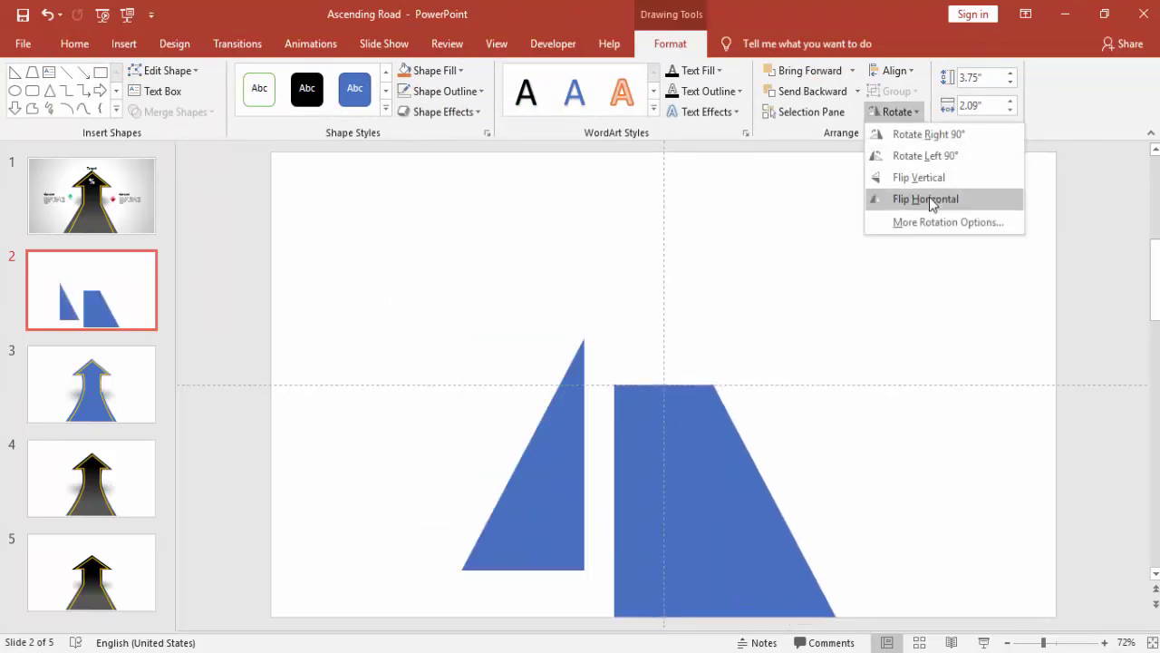
{"action": "left_click", "coordinate": [929, 197]}
{"action": "left_click_drag", "start_coordinate": [557, 510], "coordinate": [584, 561]}
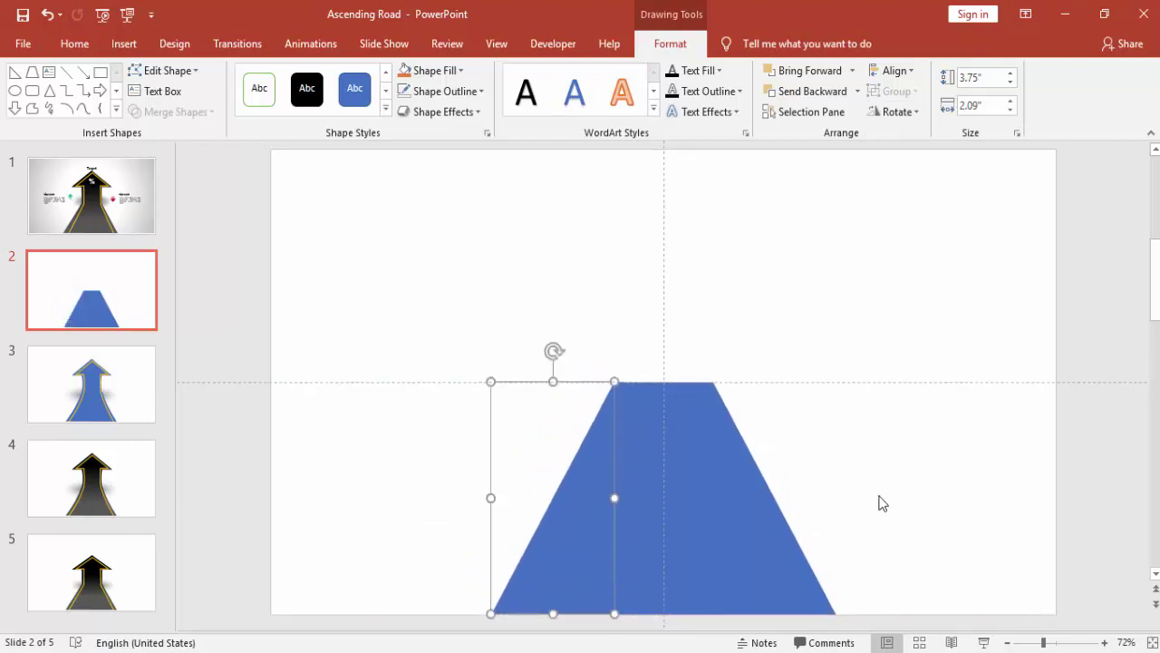
Step: Select both triangles and the rectangle and Union them into one trapezoid
{"action": "left_click", "coordinate": [831, 482]}
{"action": "left_click", "coordinate": [569, 535]}
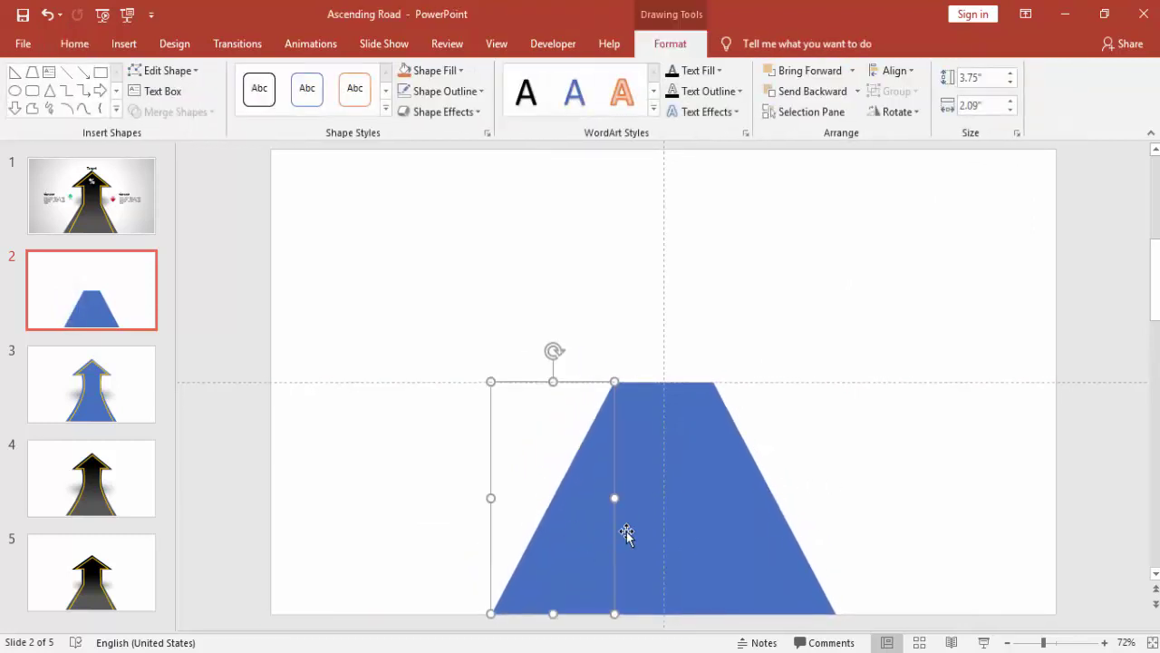
{"action": "left_click", "coordinate": [644, 530], "text": "shift"}
{"action": "left_click", "coordinate": [757, 537], "text": "shift"}
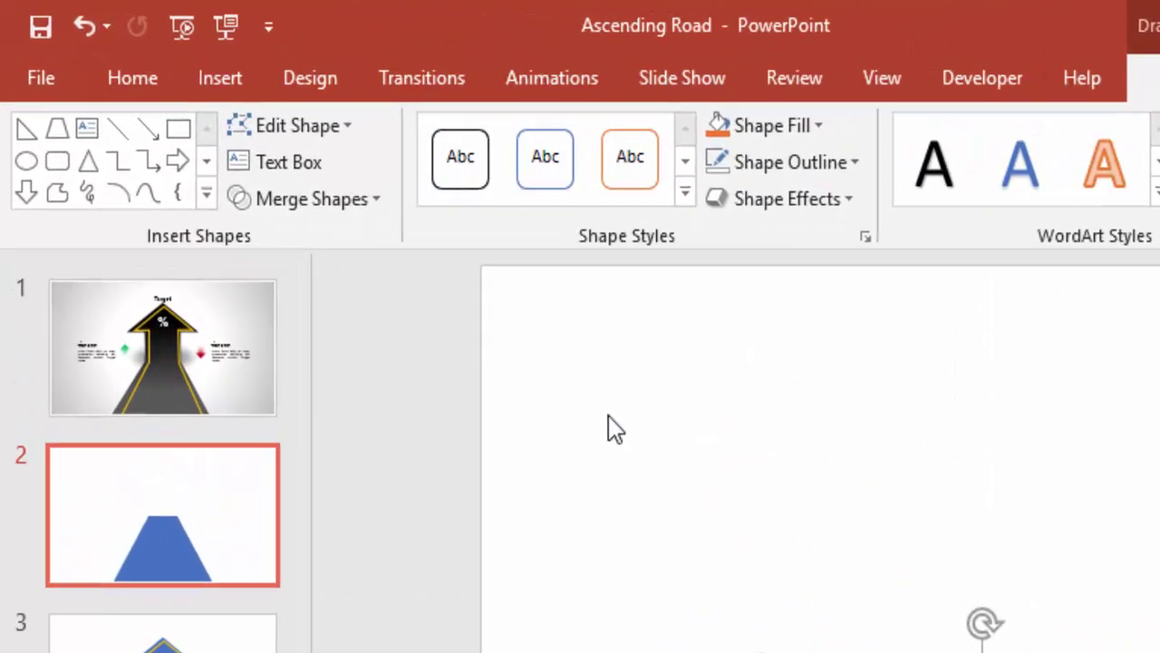
{"action": "left_click", "coordinate": [203, 115]}
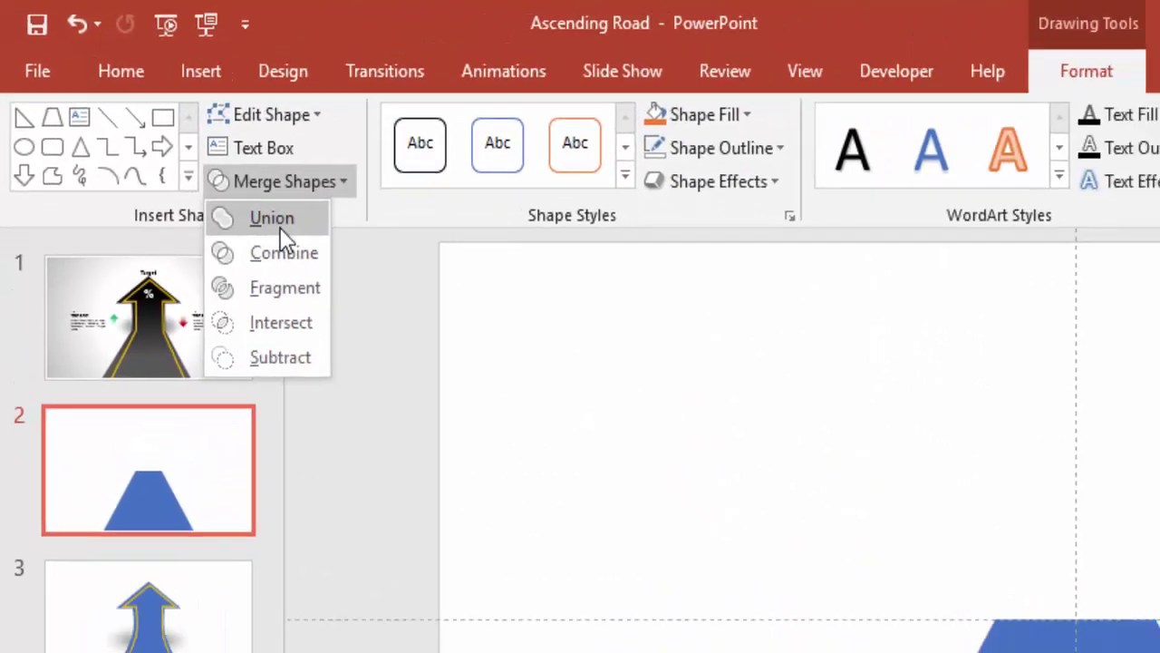
{"action": "left_click", "coordinate": [304, 241]}
Step: Draw an up arrow above the trapezoid and remove its outline
{"action": "left_click", "coordinate": [554, 243]}
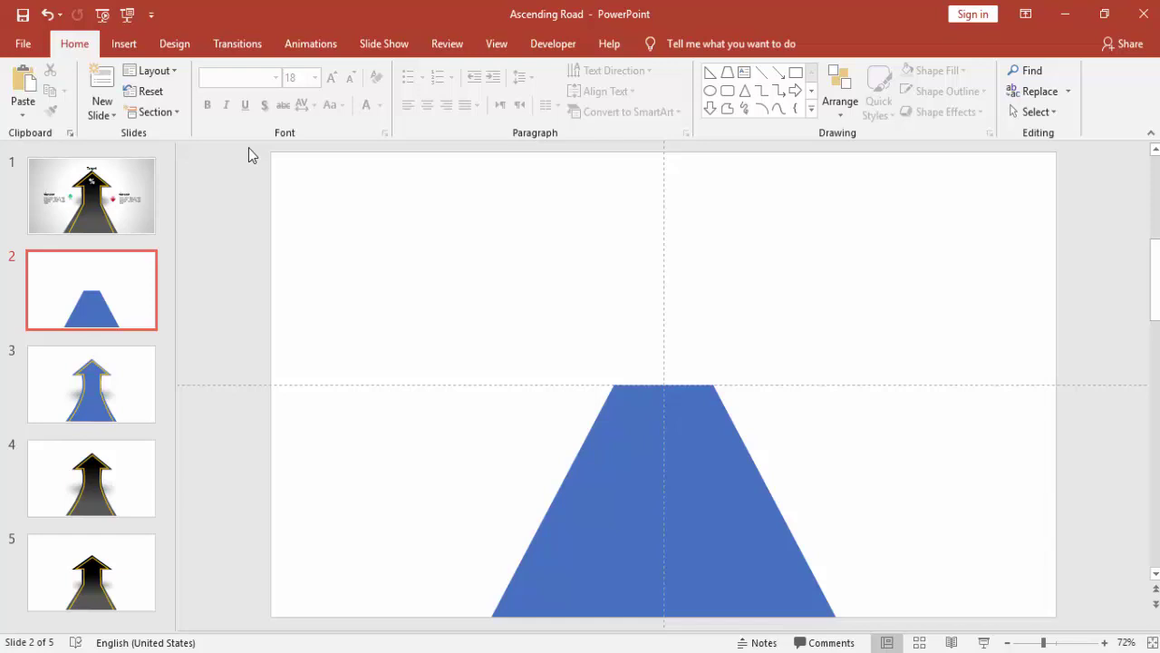
{"action": "left_click", "coordinate": [125, 46]}
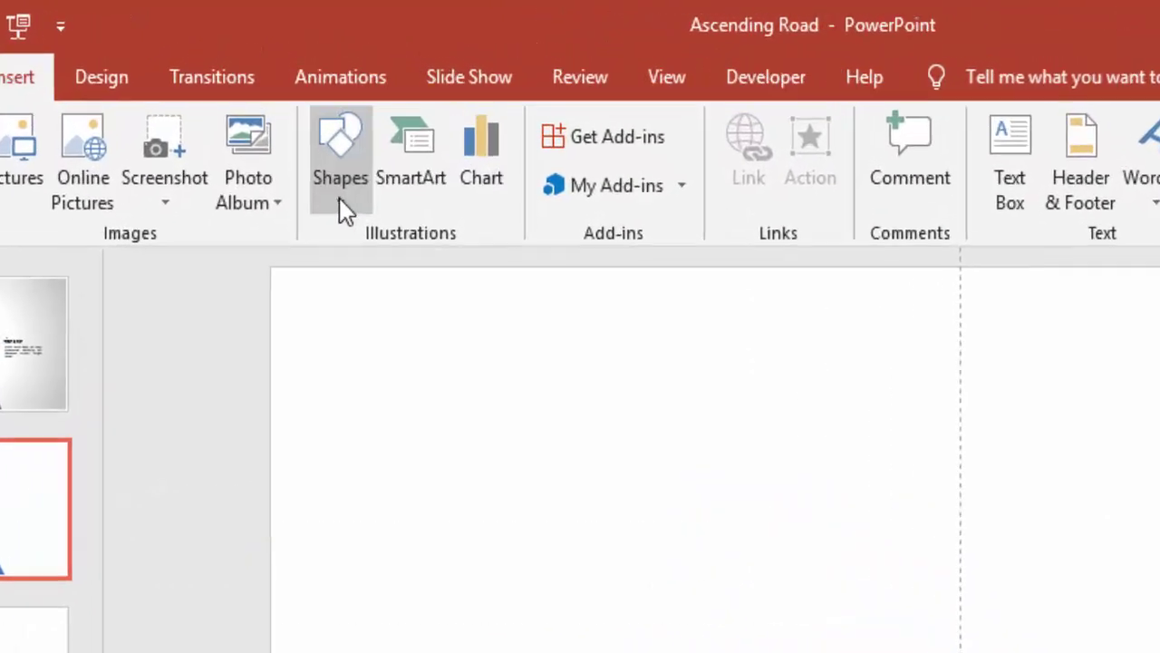
{"action": "left_click", "coordinate": [342, 206]}
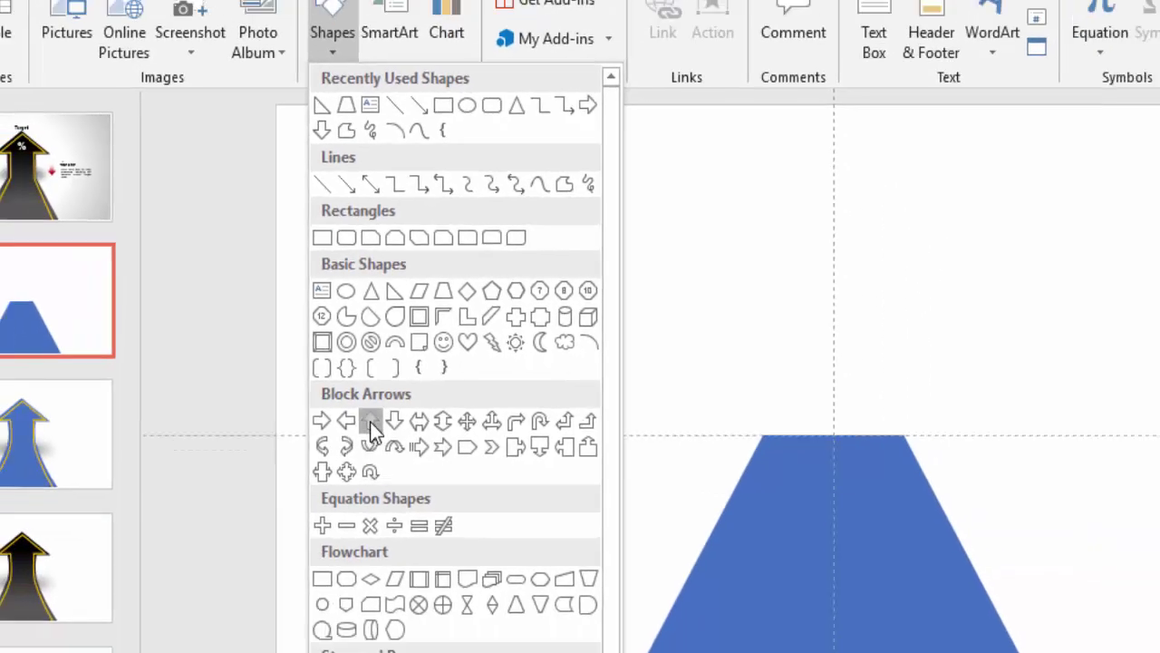
{"action": "left_click", "coordinate": [402, 466]}
{"action": "mouse_move", "coordinate": [565, 228]}
{"action": "left_mouse_down"}
{"action": "mouse_move", "coordinate": [652, 319]}
{"action": "mouse_move", "coordinate": [732, 378]}
{"action": "mouse_move", "coordinate": [767, 381]}
{"action": "left_mouse_up"}
{"action": "left_click", "coordinate": [480, 92]}
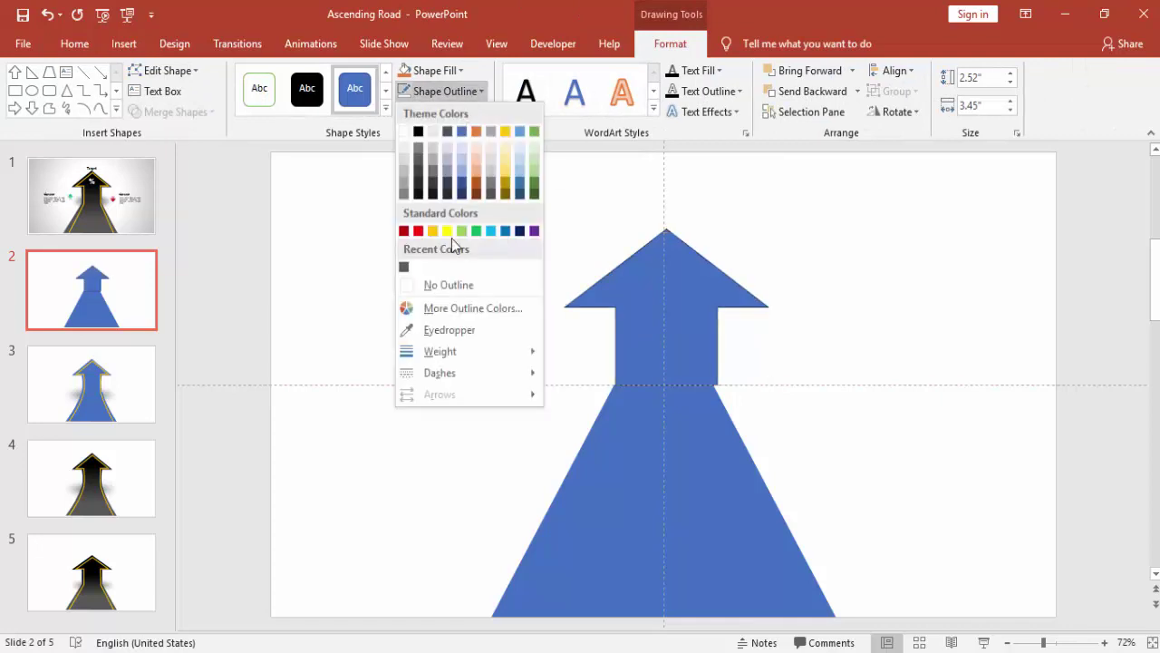
{"action": "left_click", "coordinate": [458, 287]}
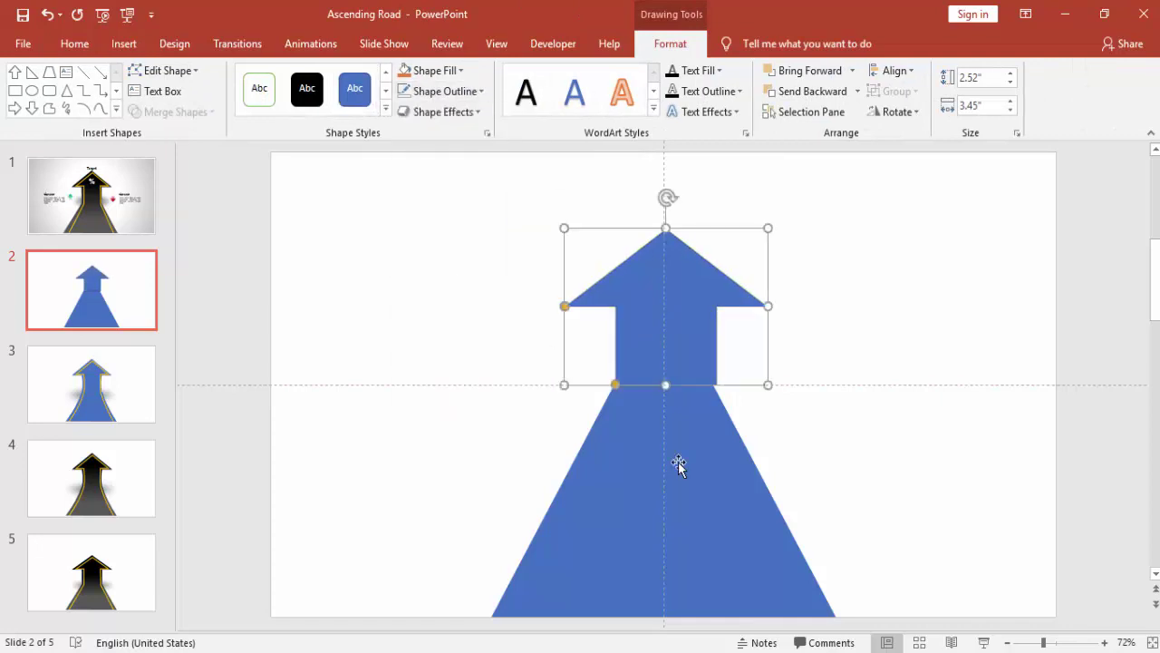
Step: Zoom to 124% and narrow the up arrow to 3.36 inches
{"action": "left_click", "coordinate": [1063, 643]}
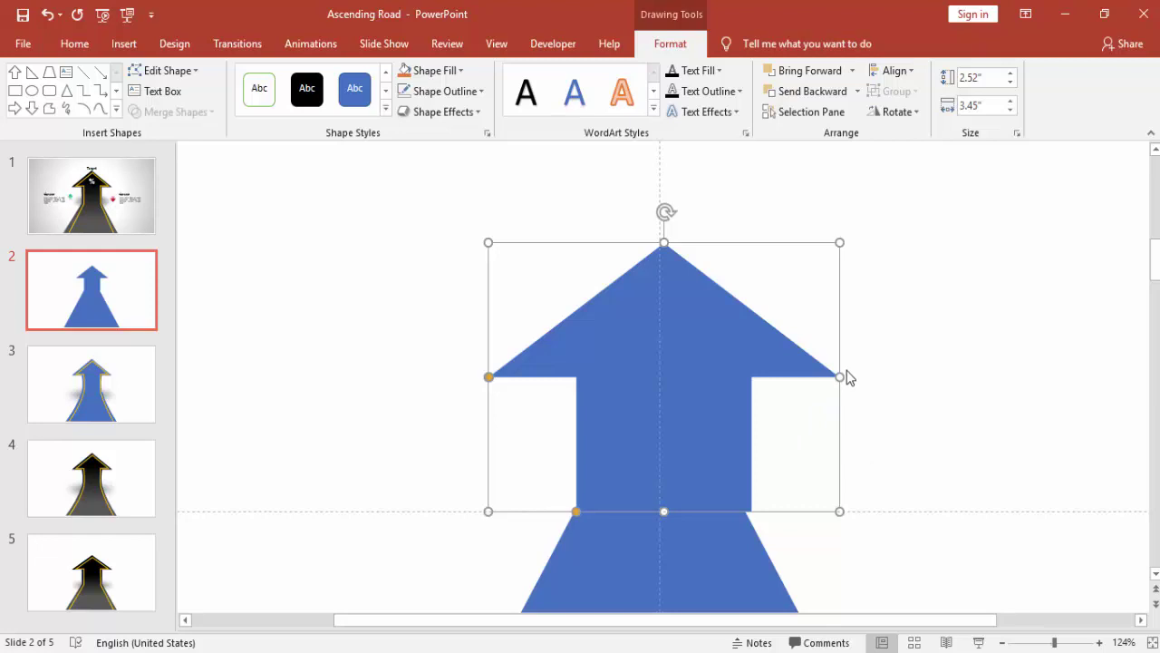
{"action": "left_click_drag", "start_coordinate": [840, 376], "coordinate": [829, 375]}
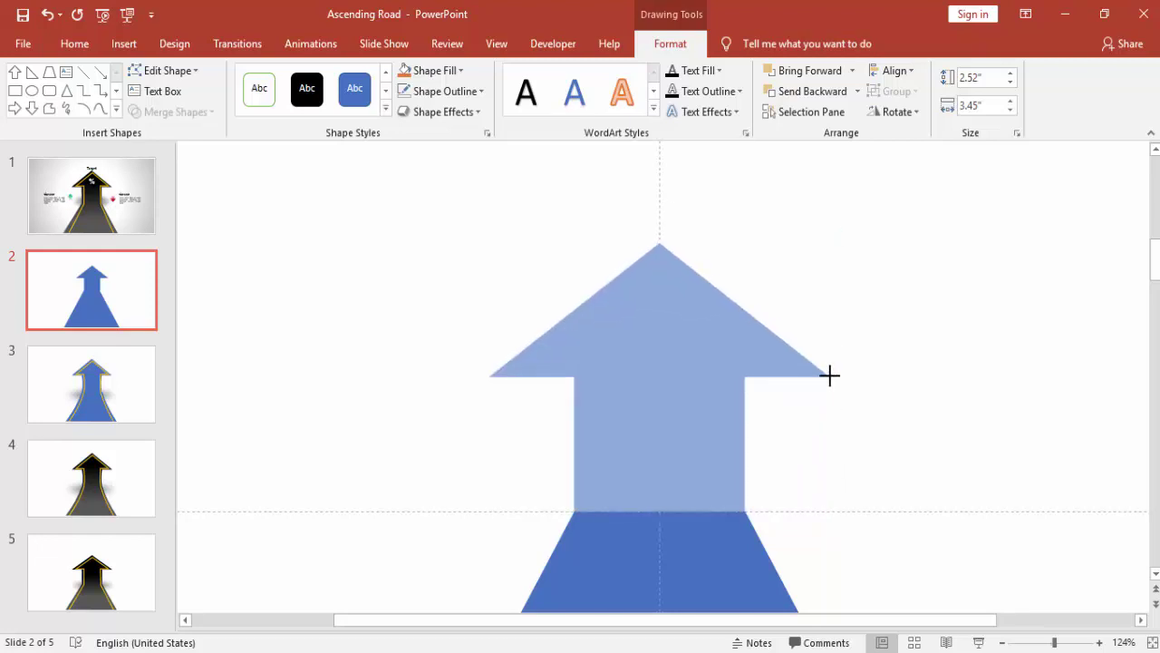
{"action": "left_click_drag", "start_coordinate": [829, 375], "coordinate": [828, 374]}
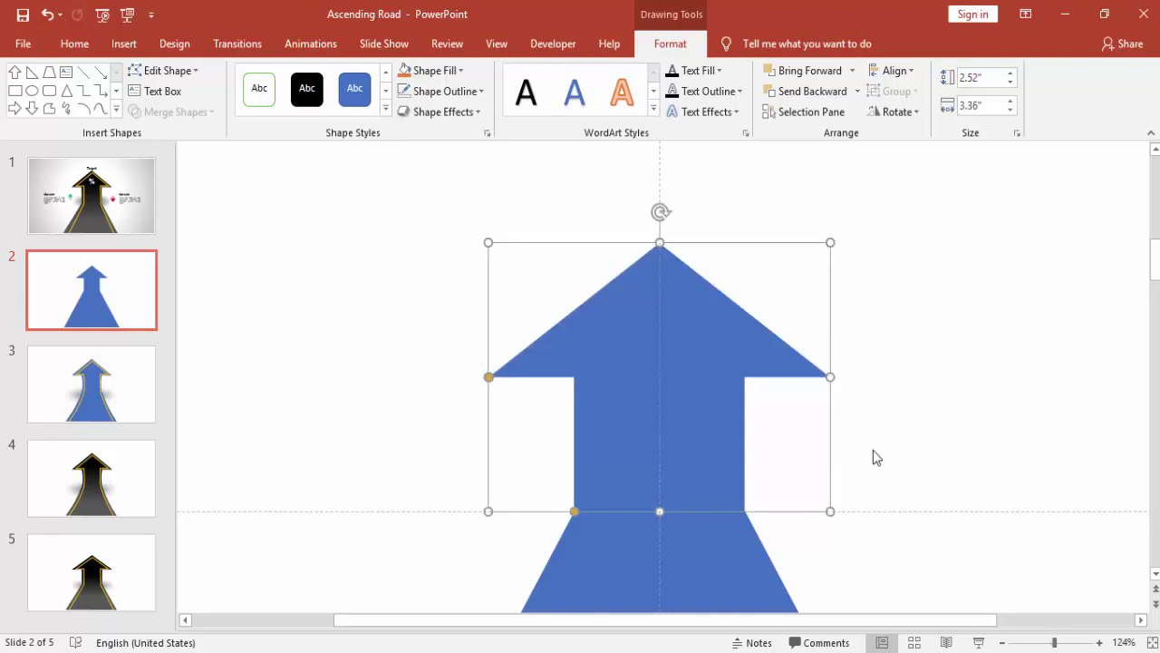
{"action": "left_click", "coordinate": [876, 455]}
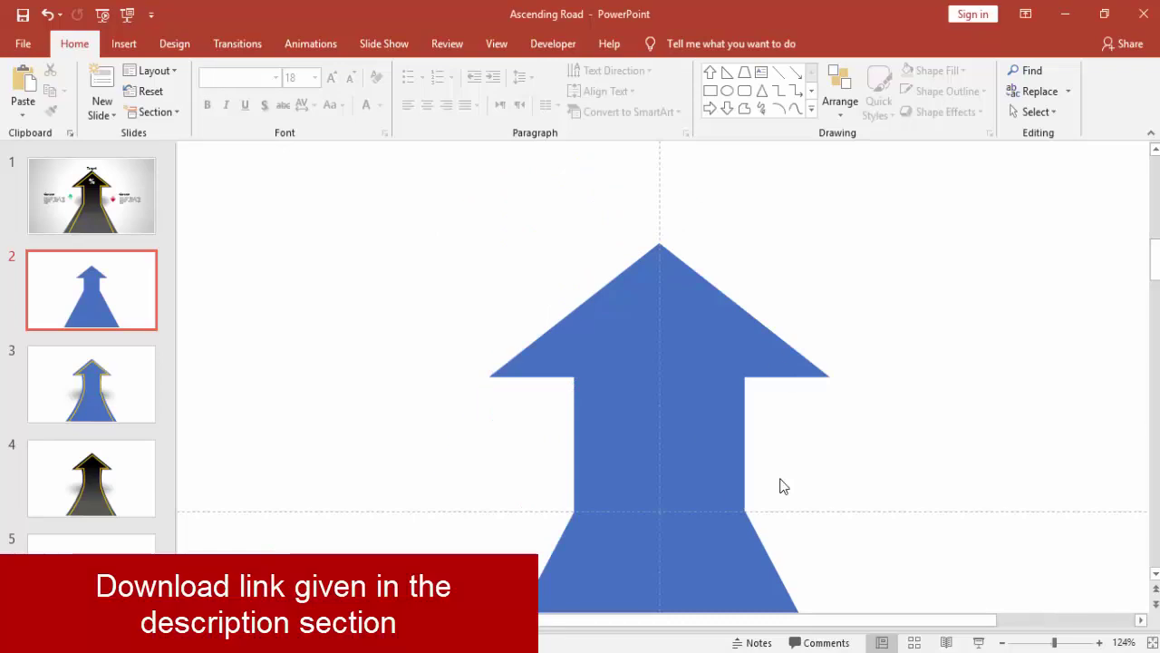
Step: Zoom in on the arrow and stretch the arrowhead shape wider
{"action": "left_click", "coordinate": [1080, 645]}
{"action": "scroll", "coordinate": [974, 458], "scroll_direction": "down", "scroll_amount": 5}
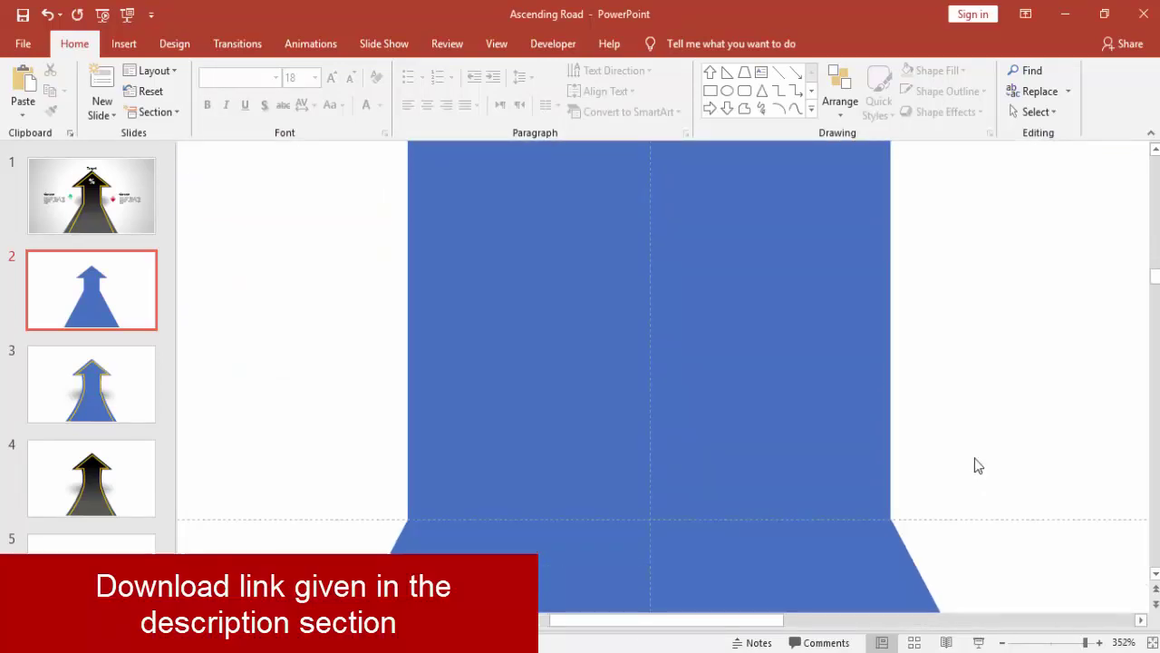
{"action": "left_click", "coordinate": [781, 373]}
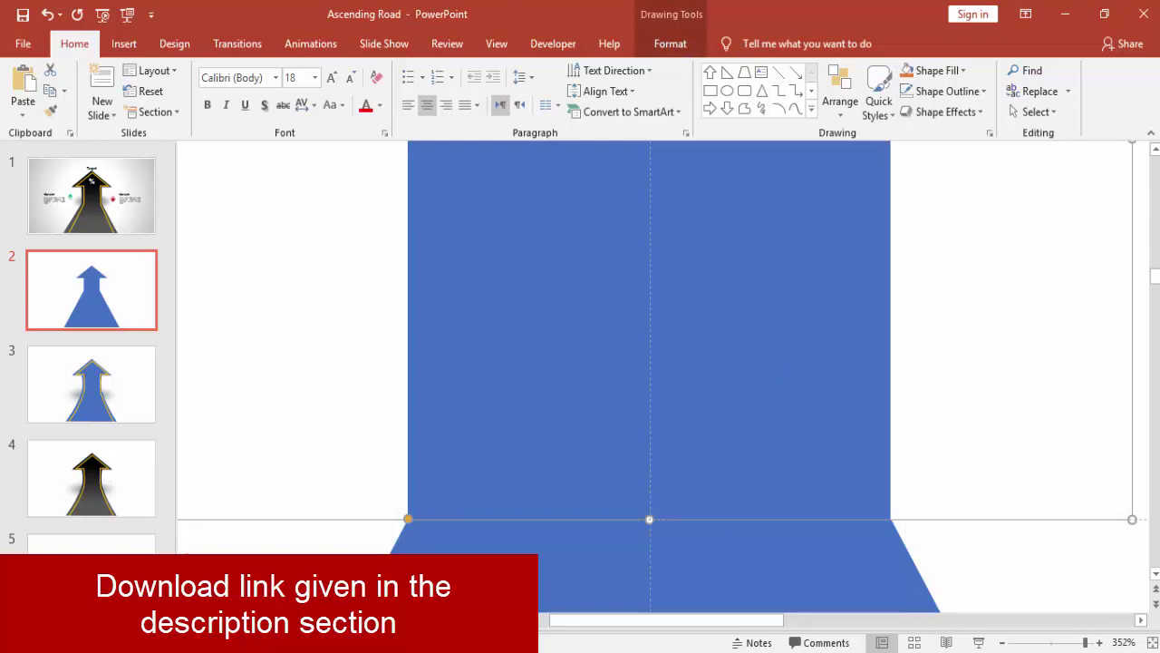
{"action": "left_click_drag", "start_coordinate": [733, 621], "coordinate": [769, 621]}
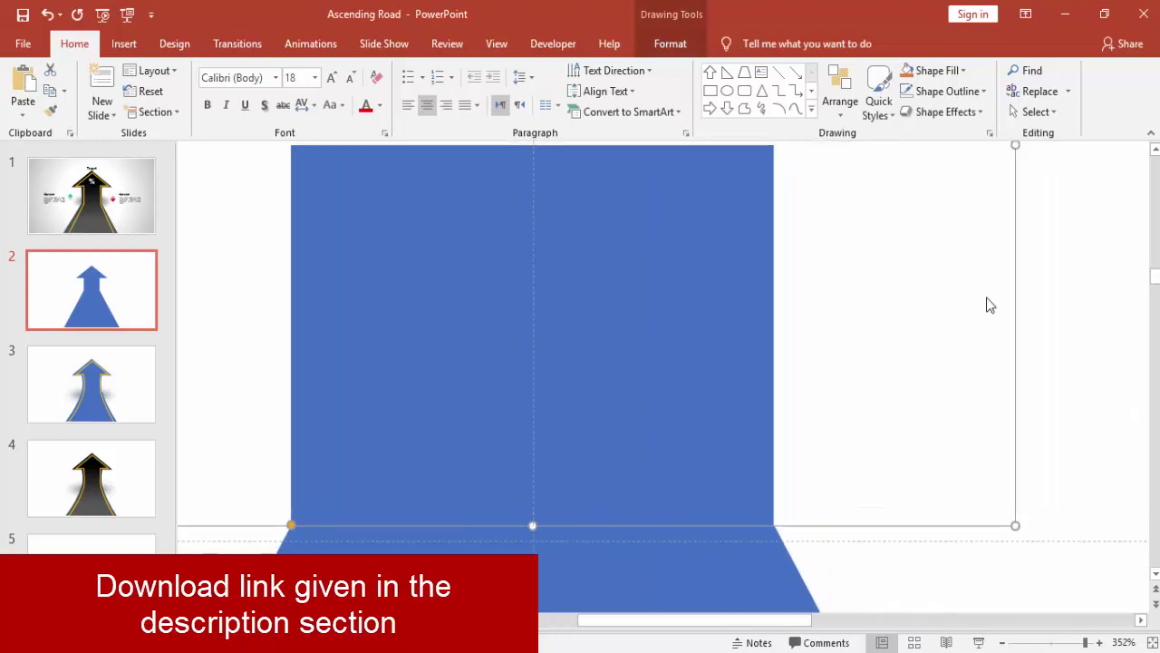
{"action": "scroll", "coordinate": [1011, 245], "scroll_direction": "up", "scroll_amount": 1}
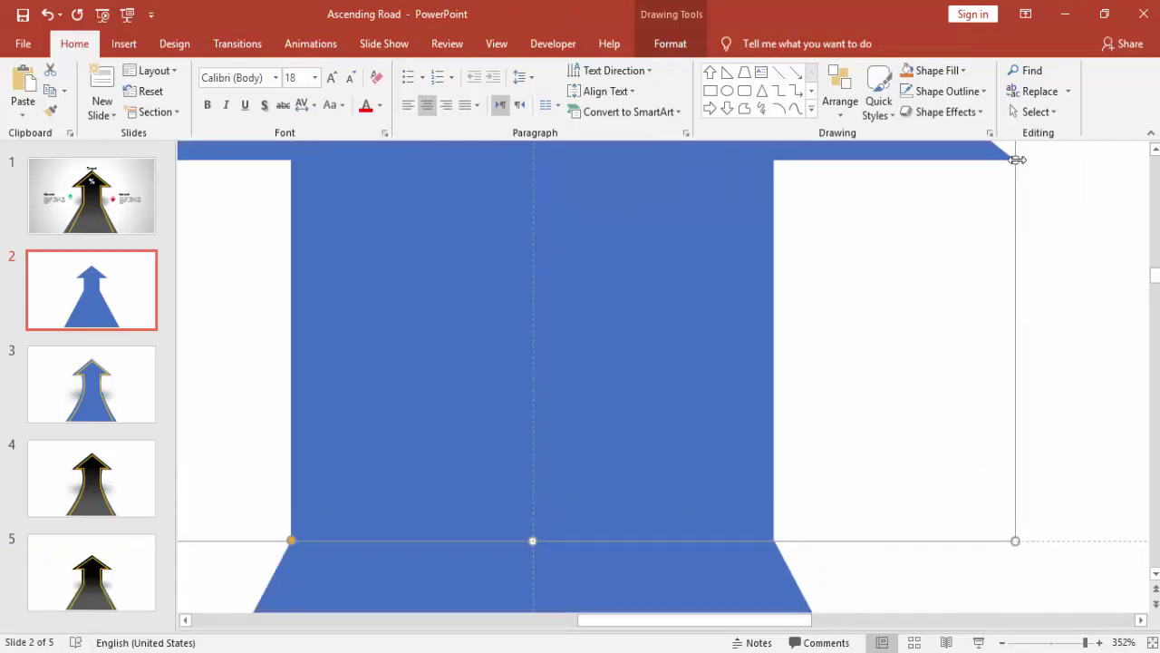
{"action": "left_click_drag", "start_coordinate": [1018, 160], "coordinate": [1018, 160]}
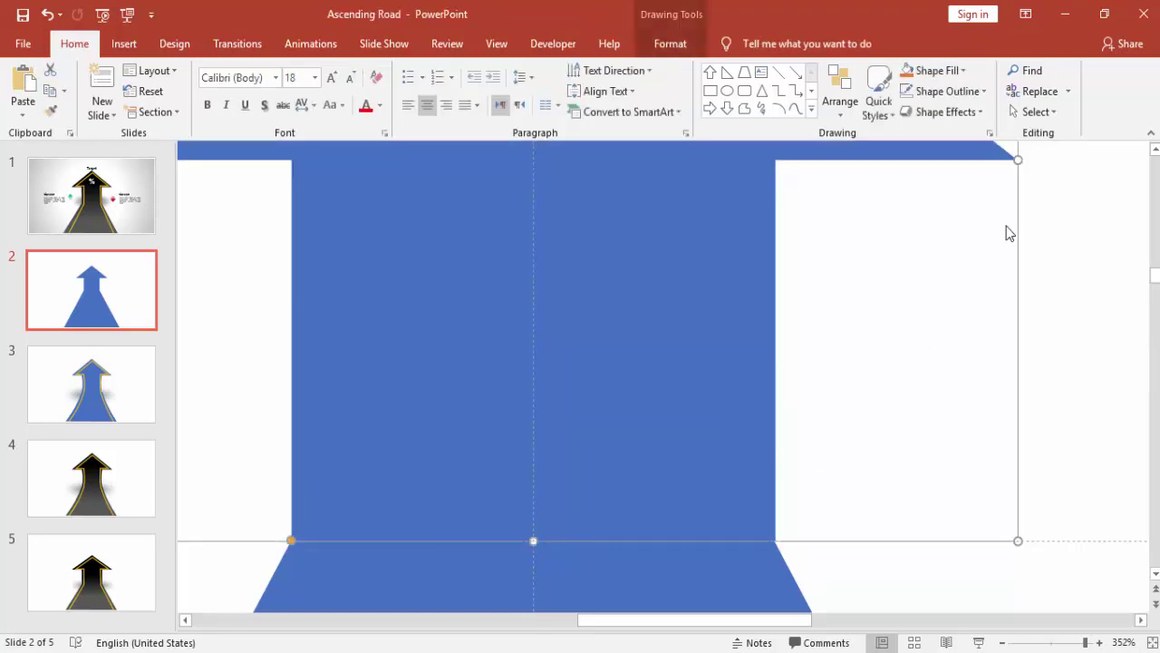
{"action": "left_click_drag", "start_coordinate": [1023, 159], "coordinate": [1016, 158]}
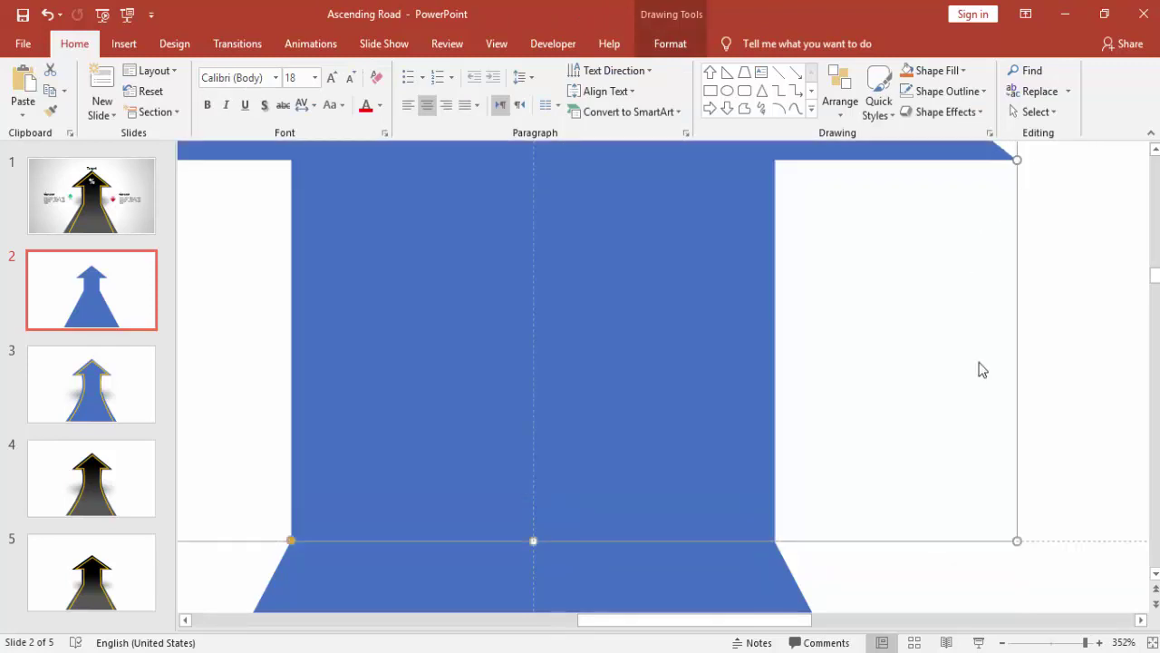
{"action": "left_click", "coordinate": [1042, 411]}
Step: Zoom back out and pull the arrowhead's top edge slightly upward
{"action": "left_click", "coordinate": [1044, 640]}
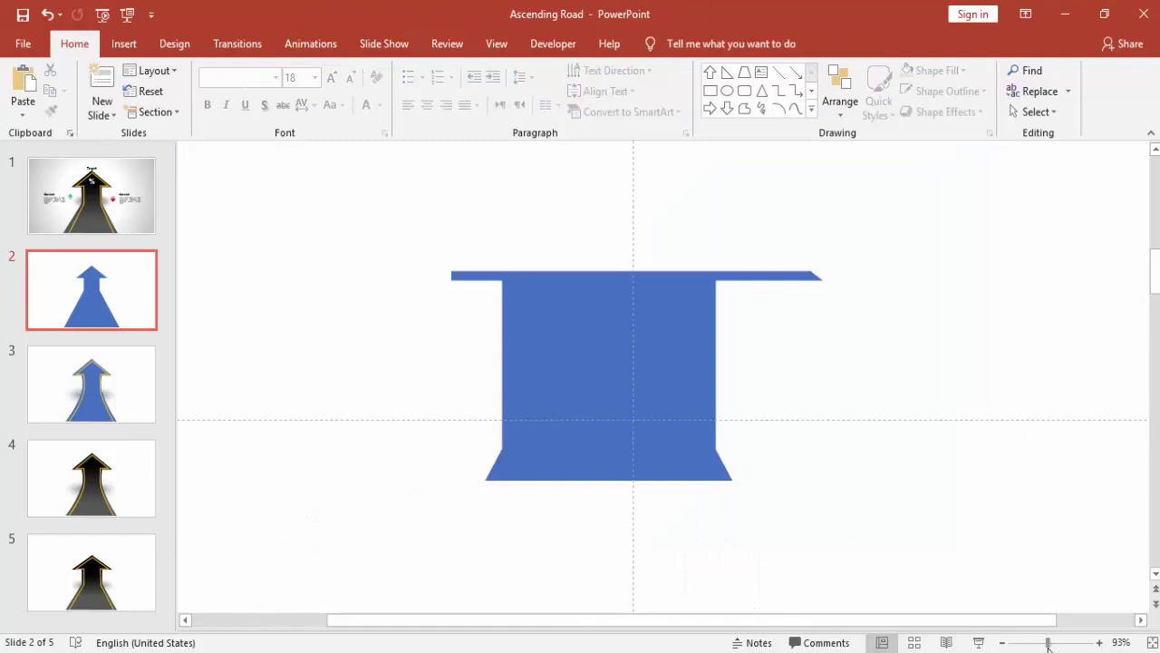
{"action": "left_click", "coordinate": [1001, 642]}
{"action": "left_click", "coordinate": [1002, 642]}
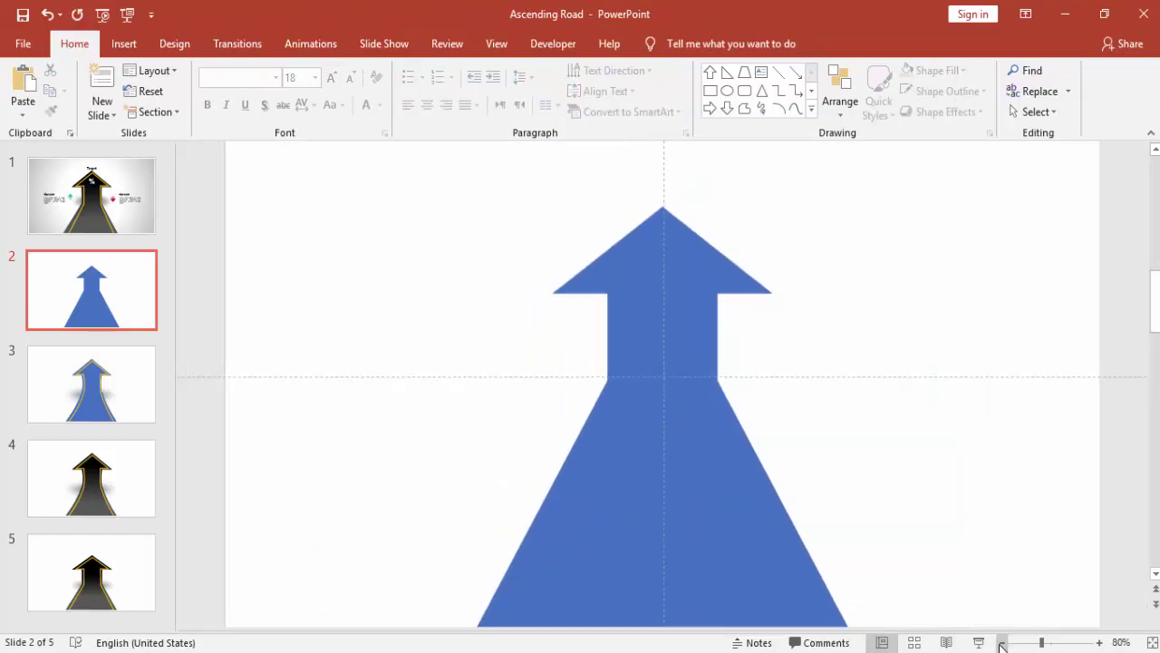
{"action": "left_click", "coordinate": [1002, 642]}
{"action": "left_click", "coordinate": [1001, 642]}
{"action": "right_click", "coordinate": [898, 492]}
{"action": "left_click", "coordinate": [943, 453]}
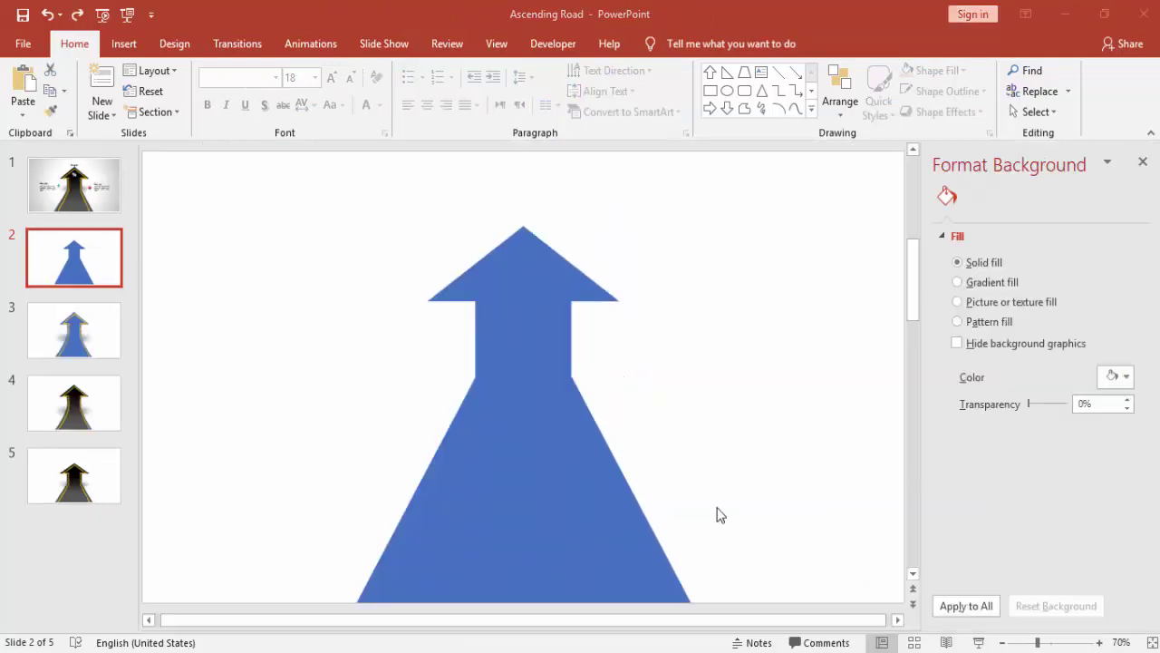
{"action": "left_click", "coordinate": [532, 282]}
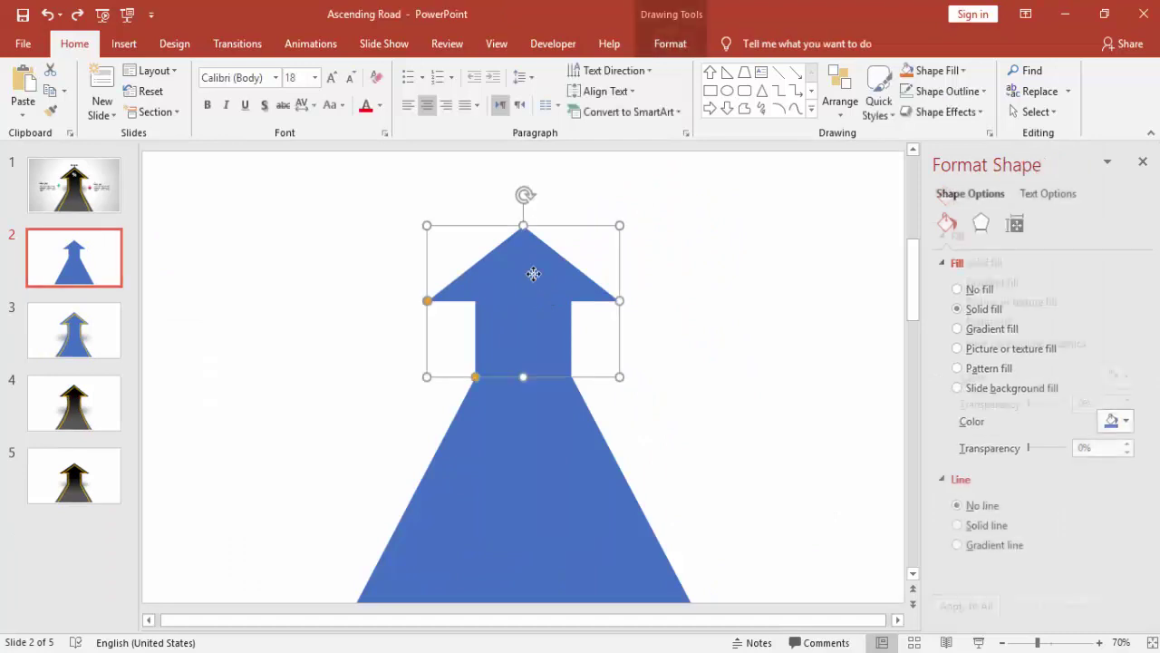
{"action": "left_click_drag", "start_coordinate": [523, 217], "coordinate": [522, 212]}
{"action": "left_click", "coordinate": [698, 344]}
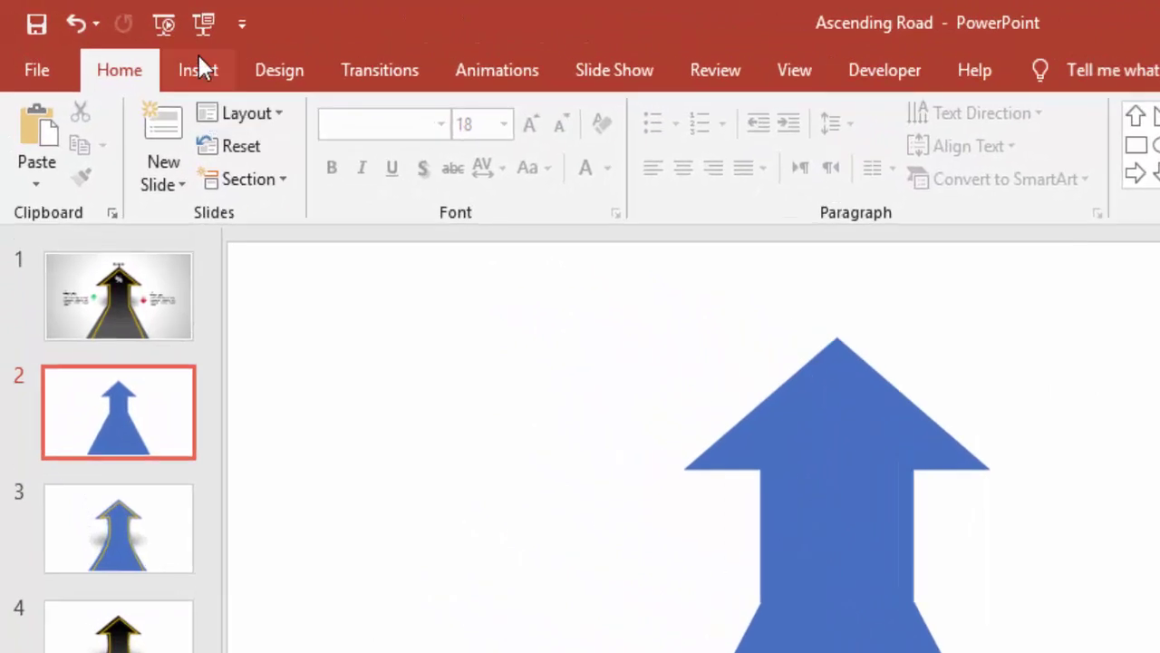
Step: Draw a Freeform line point by point just inside the arrow-road's edges
{"action": "left_click", "coordinate": [199, 64]}
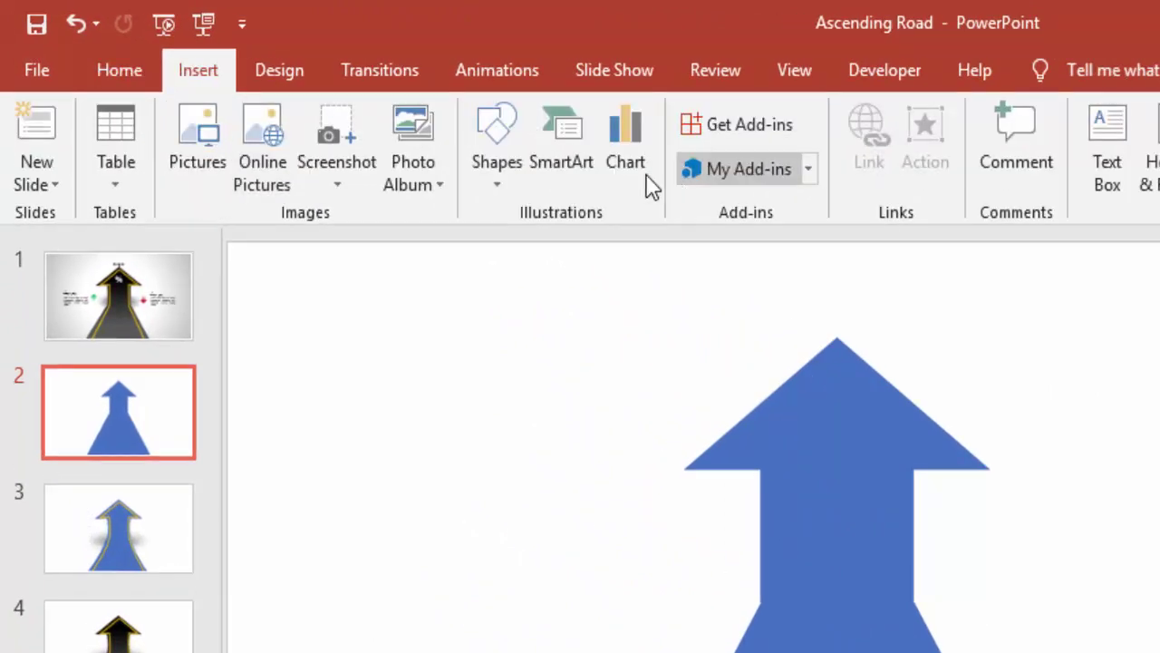
{"action": "left_click", "coordinate": [502, 179]}
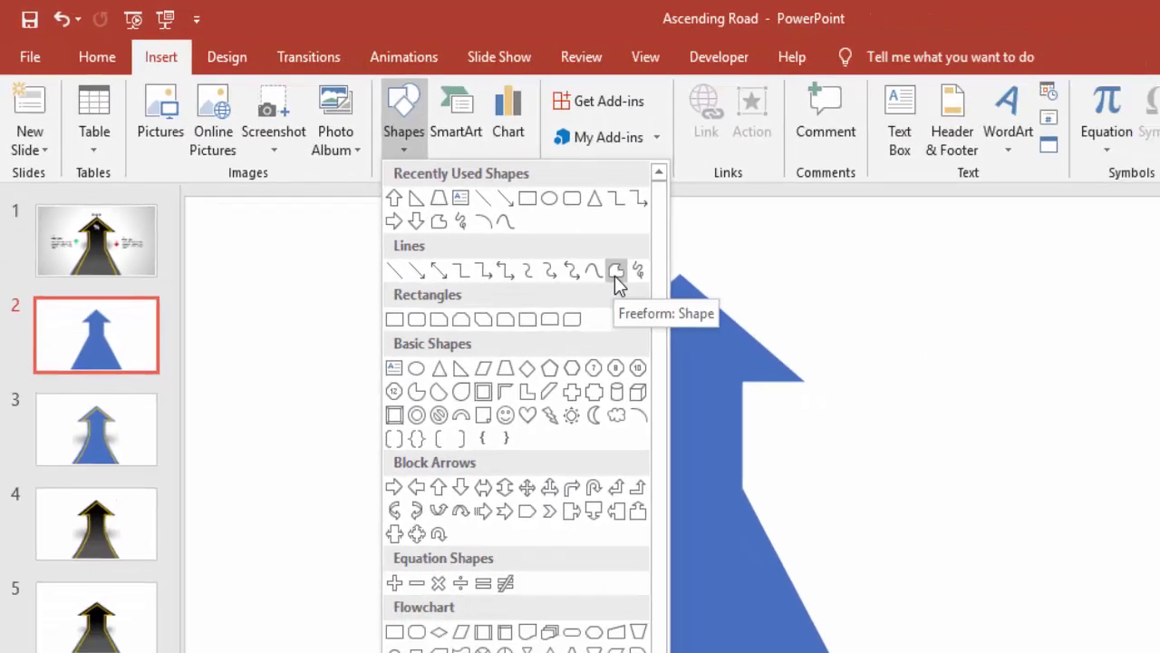
{"action": "left_click", "coordinate": [616, 275]}
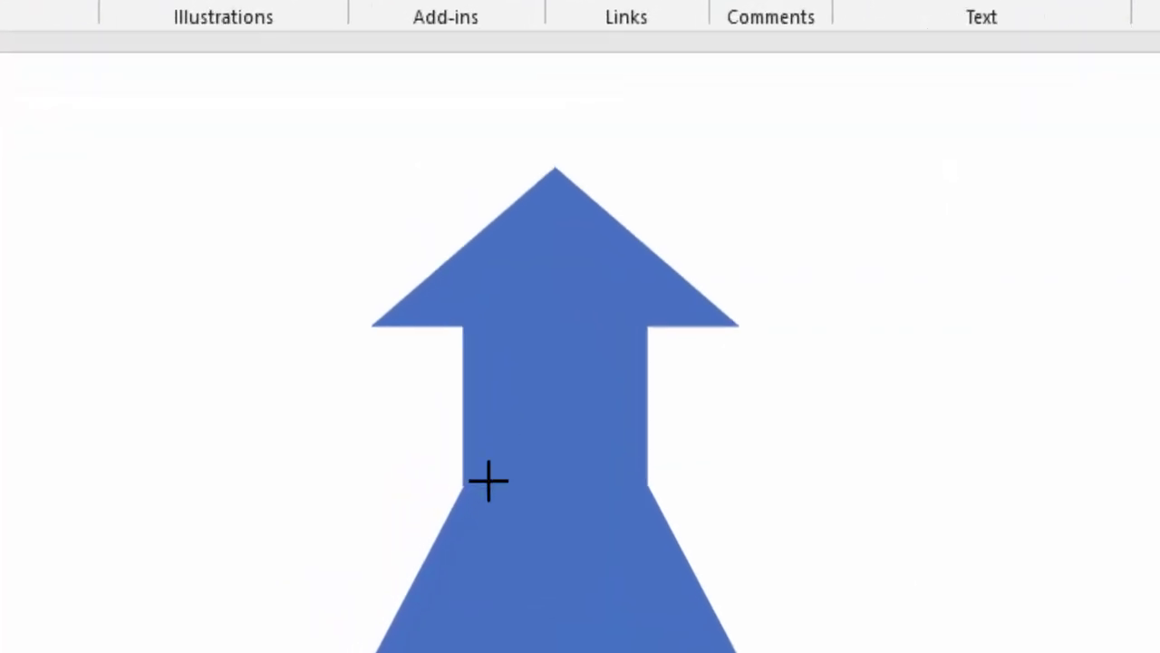
{"action": "left_click", "coordinate": [488, 372]}
{"action": "left_click", "coordinate": [484, 310]}
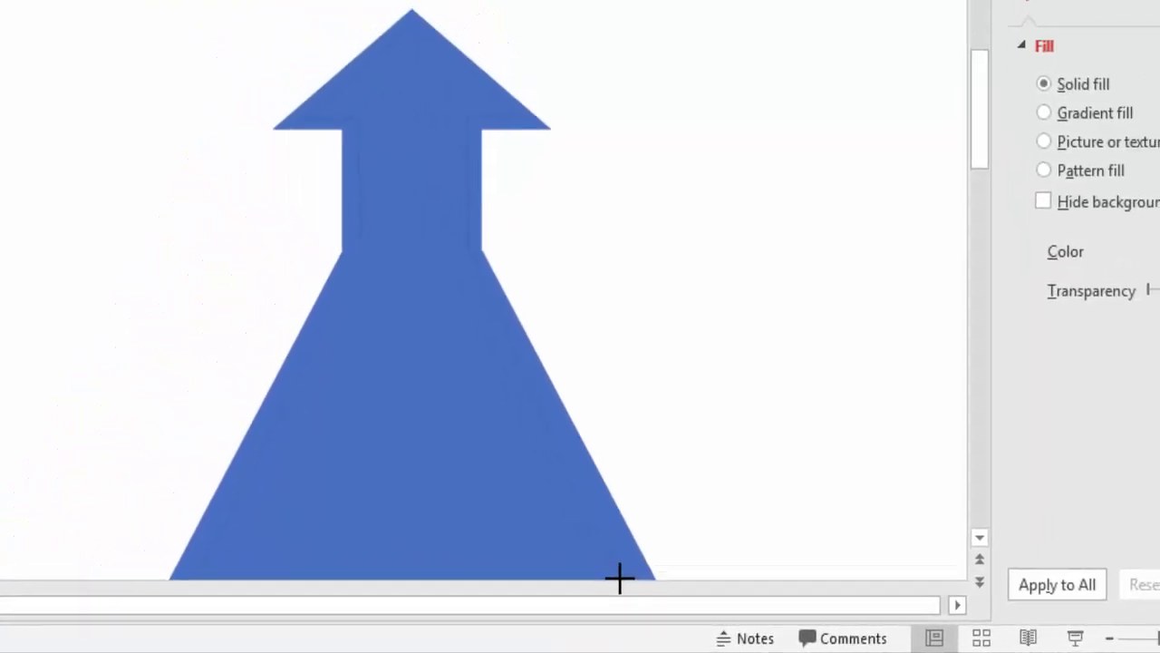
{"action": "left_click", "coordinate": [614, 571]}
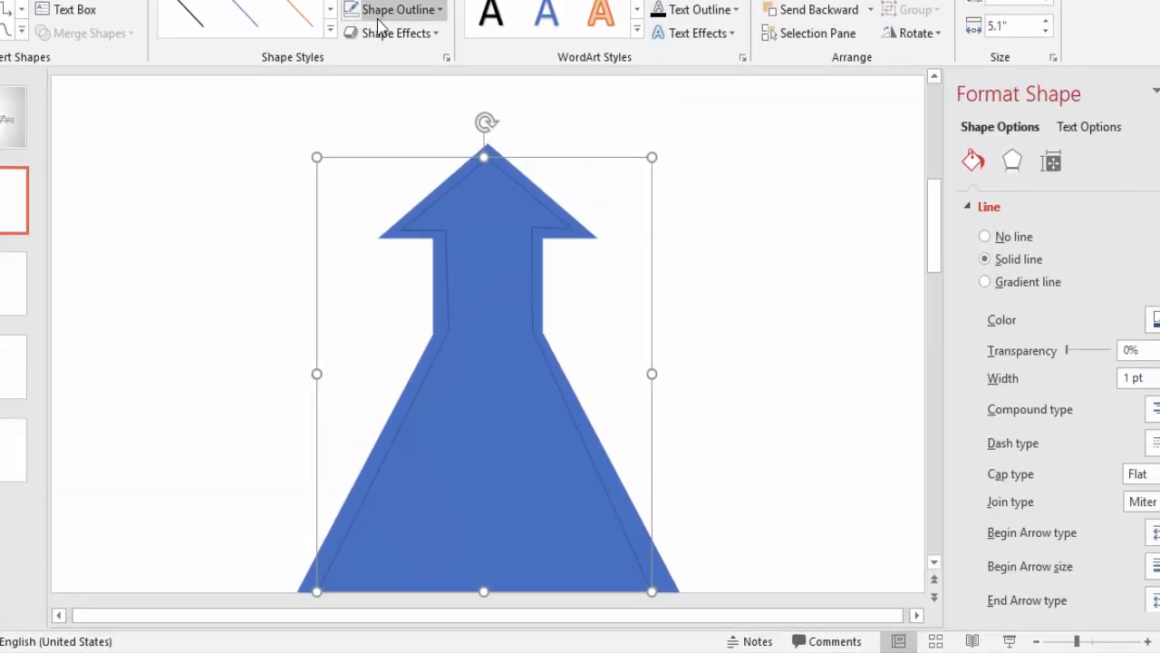
Step: Make the traced line a gold 4½ pt outline
{"action": "left_click", "coordinate": [443, 53]}
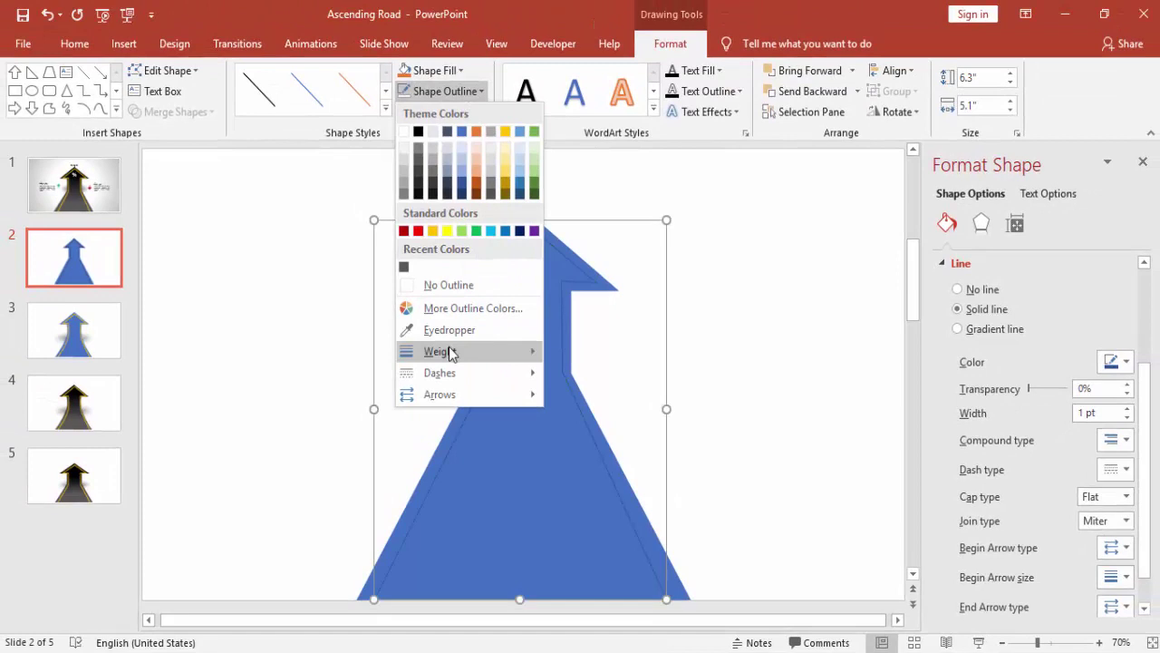
{"action": "mouse_move", "coordinate": [451, 351]}
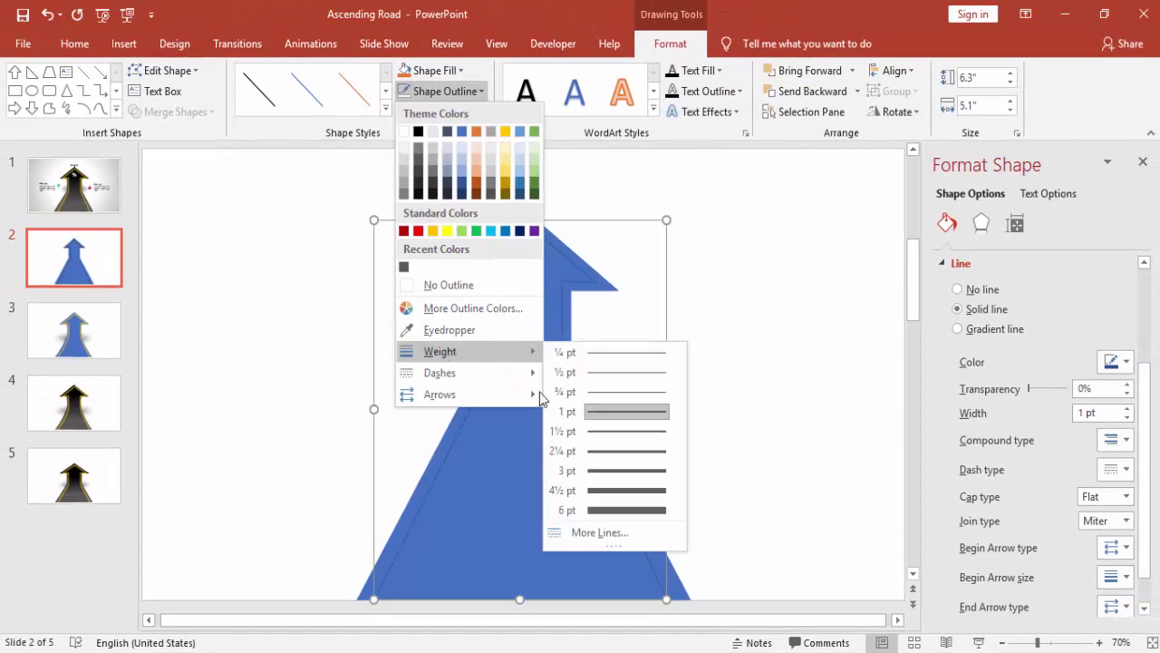
{"action": "left_click", "coordinate": [613, 489]}
{"action": "left_click", "coordinate": [445, 93]}
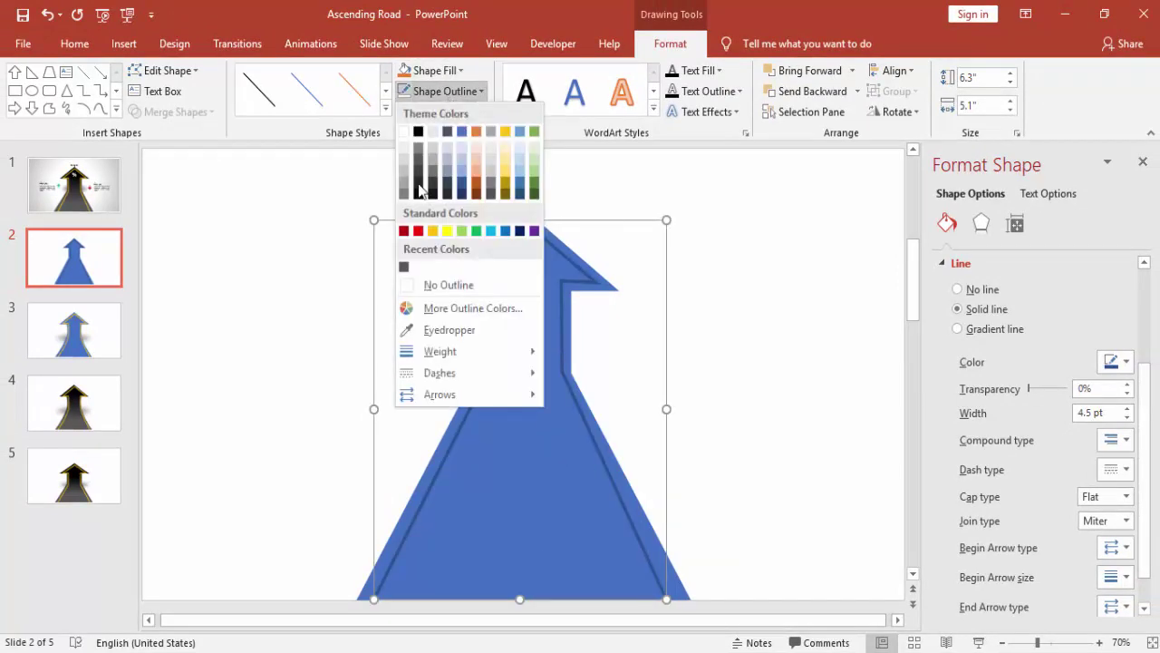
{"action": "left_click", "coordinate": [433, 226]}
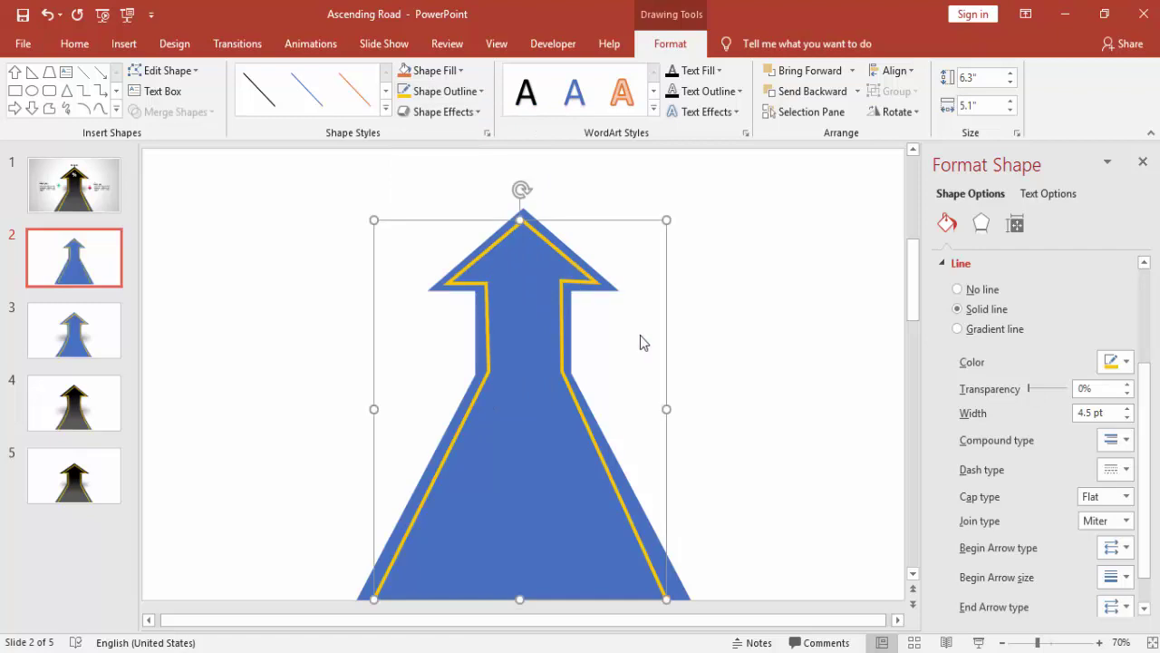
{"action": "left_click", "coordinate": [740, 382]}
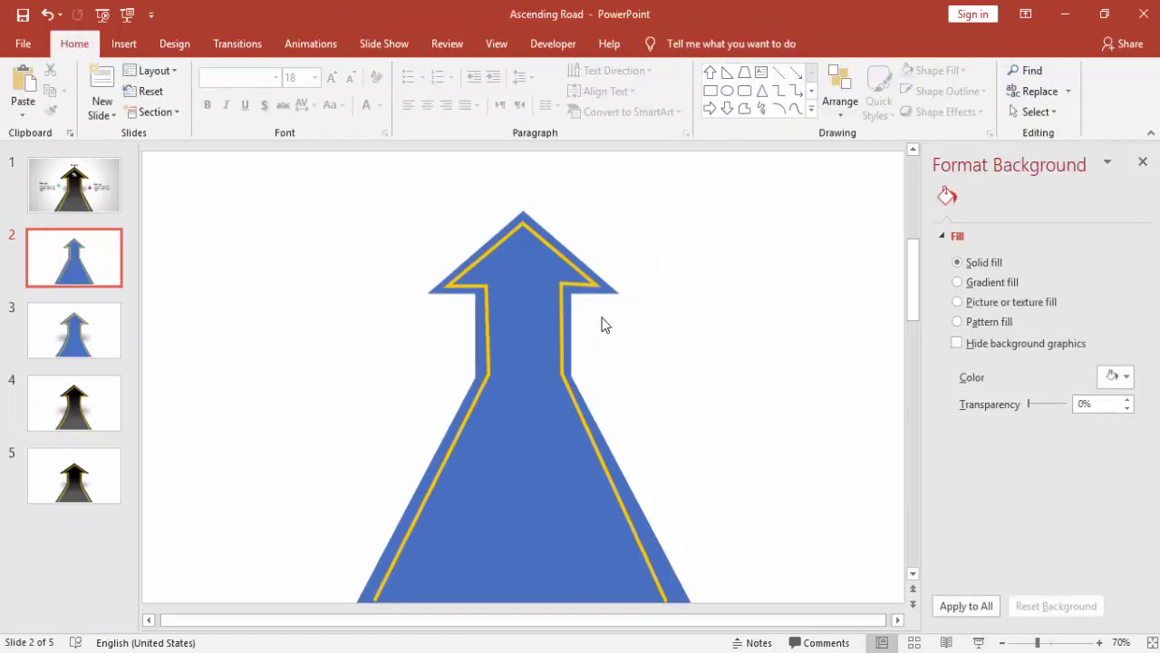
Step: Union the arrowhead and road trapezoid into one shape
{"action": "left_click", "coordinate": [516, 256]}
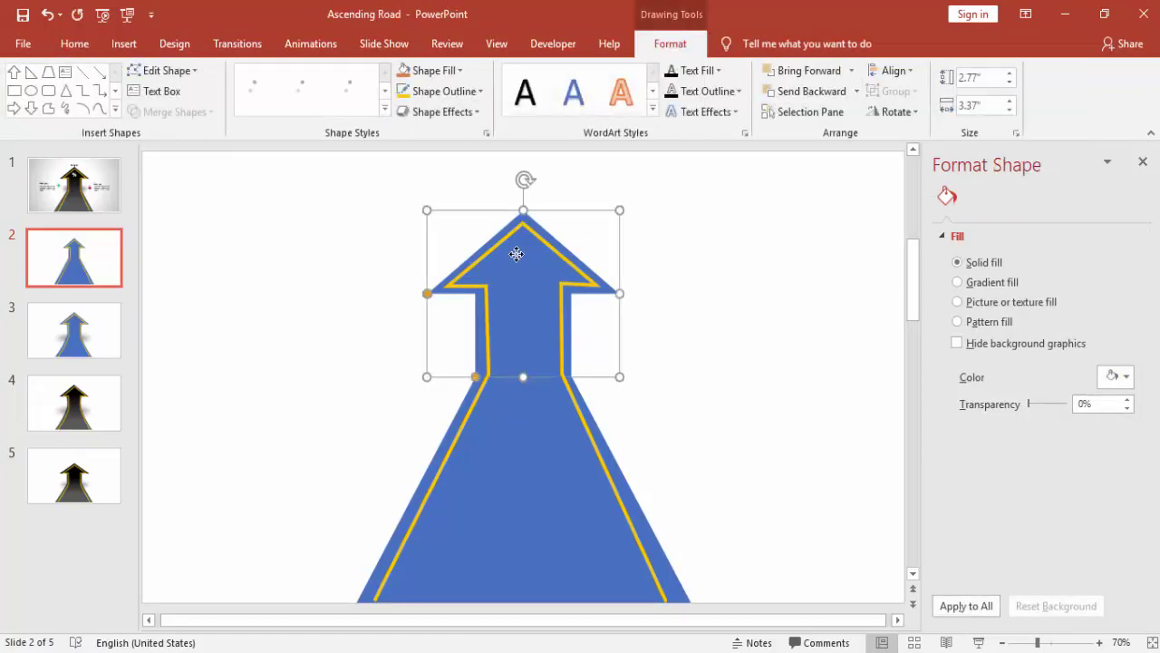
{"action": "left_click", "coordinate": [531, 455], "text": "shift"}
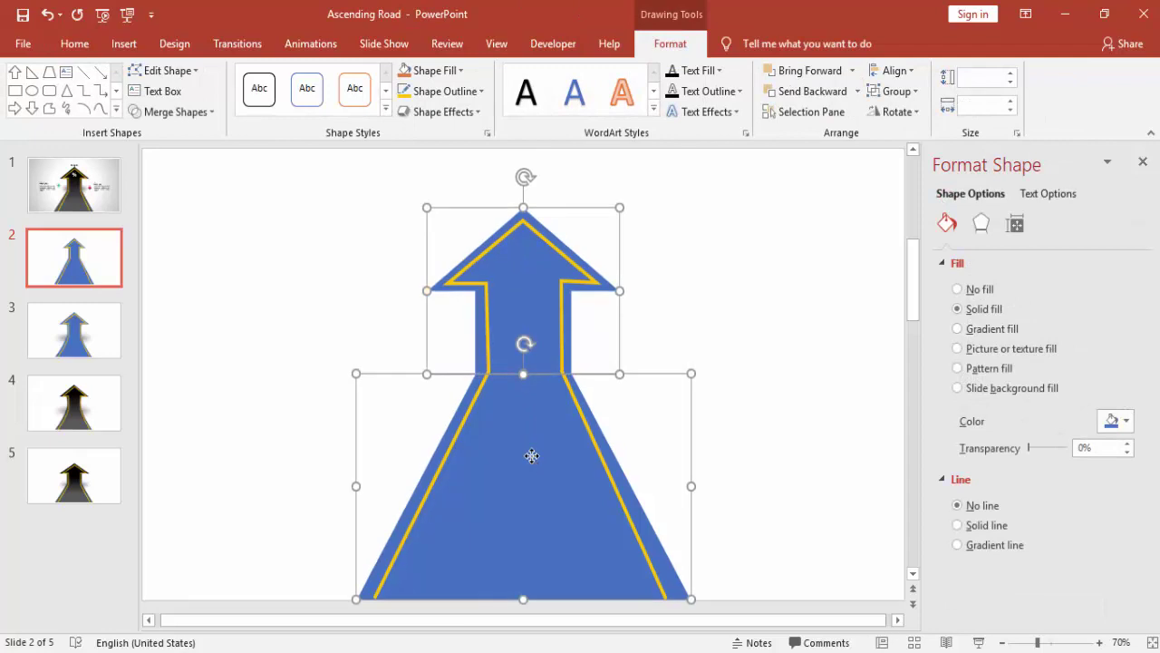
{"action": "left_click", "coordinate": [182, 113]}
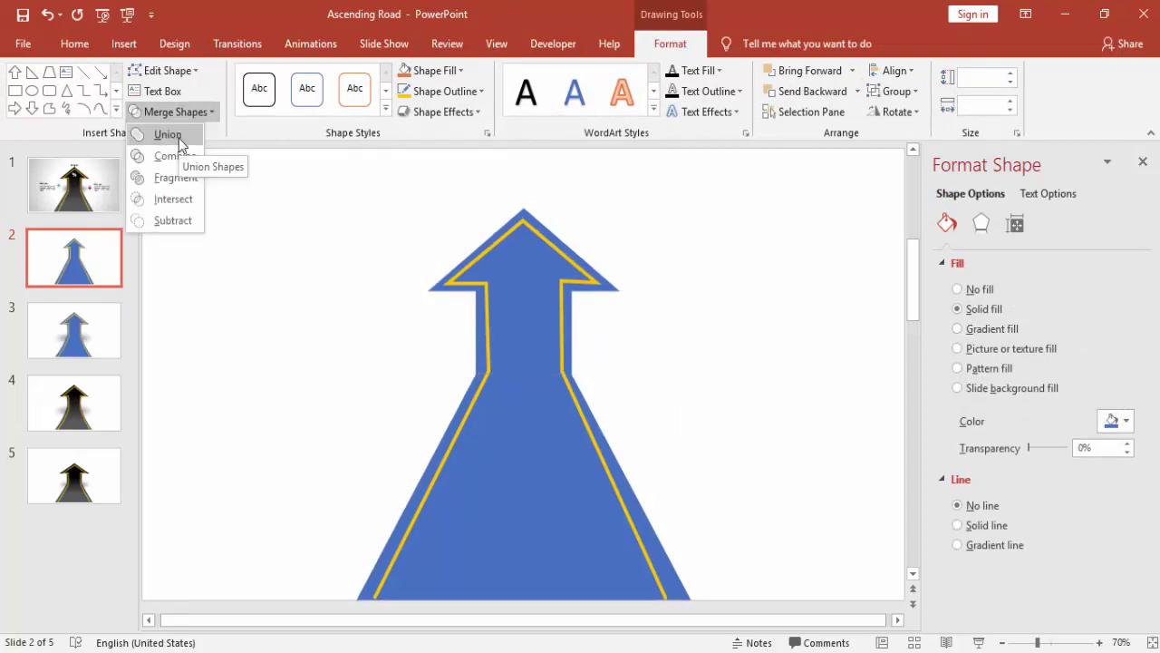
{"action": "left_click", "coordinate": [172, 135]}
{"action": "left_click", "coordinate": [741, 413]}
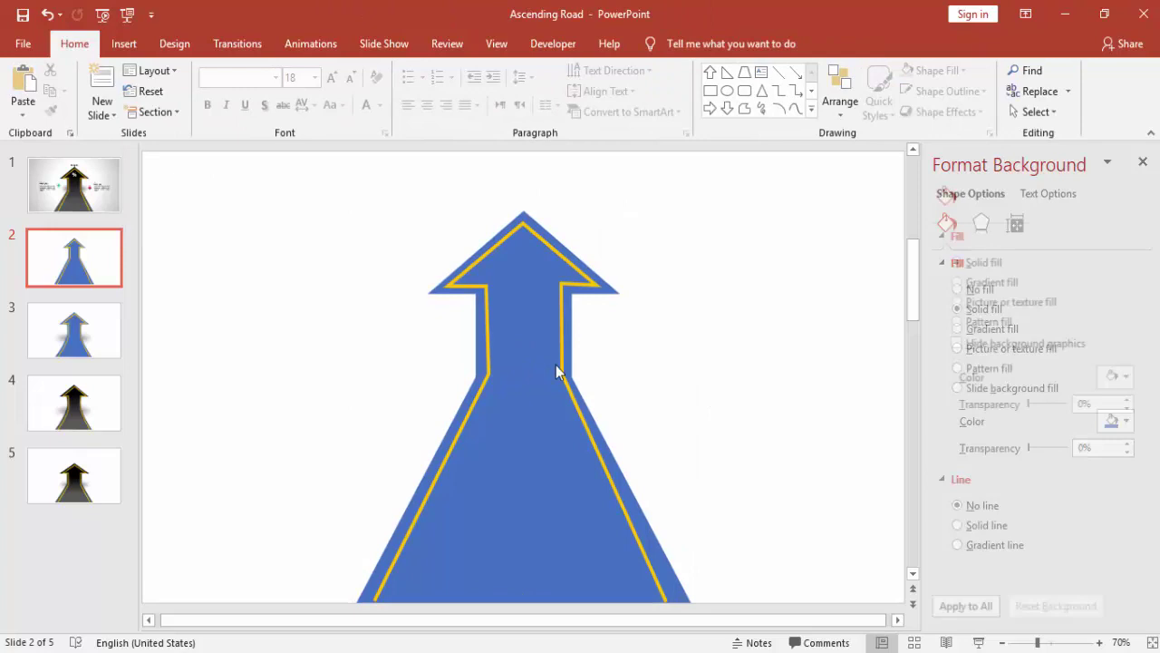
{"action": "left_click", "coordinate": [521, 494]}
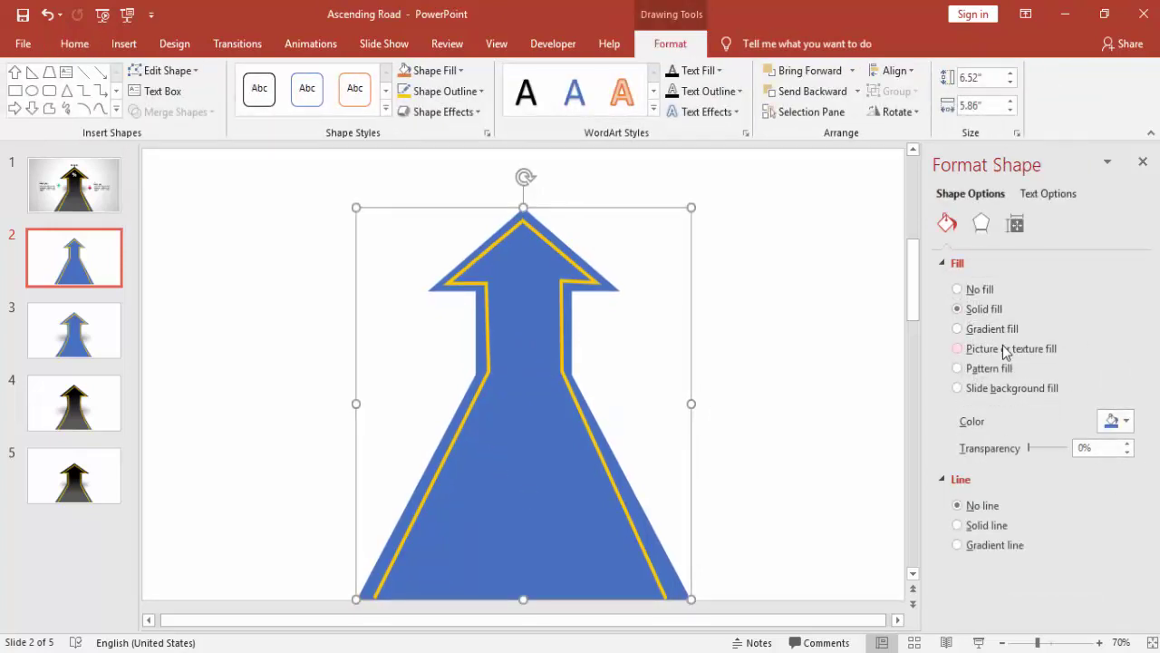
Step: Give the arrow-road a two-stop linear gradient fill running at 270°
{"action": "left_click", "coordinate": [989, 331]}
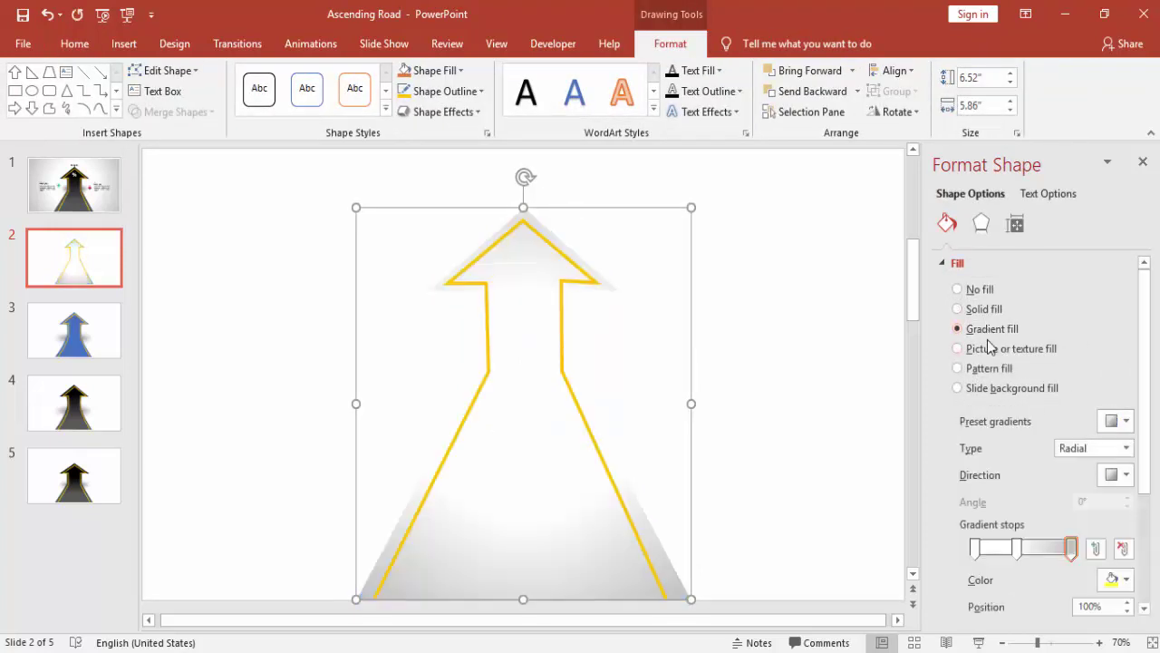
{"action": "left_click", "coordinate": [1018, 549]}
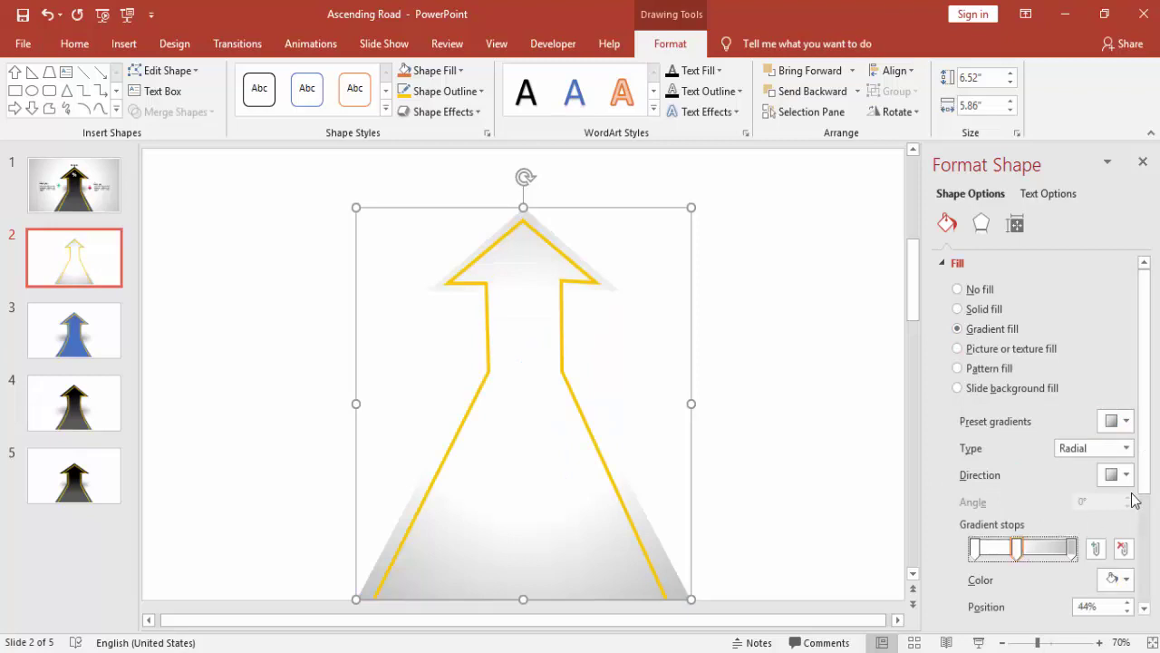
{"action": "left_click", "coordinate": [1122, 551]}
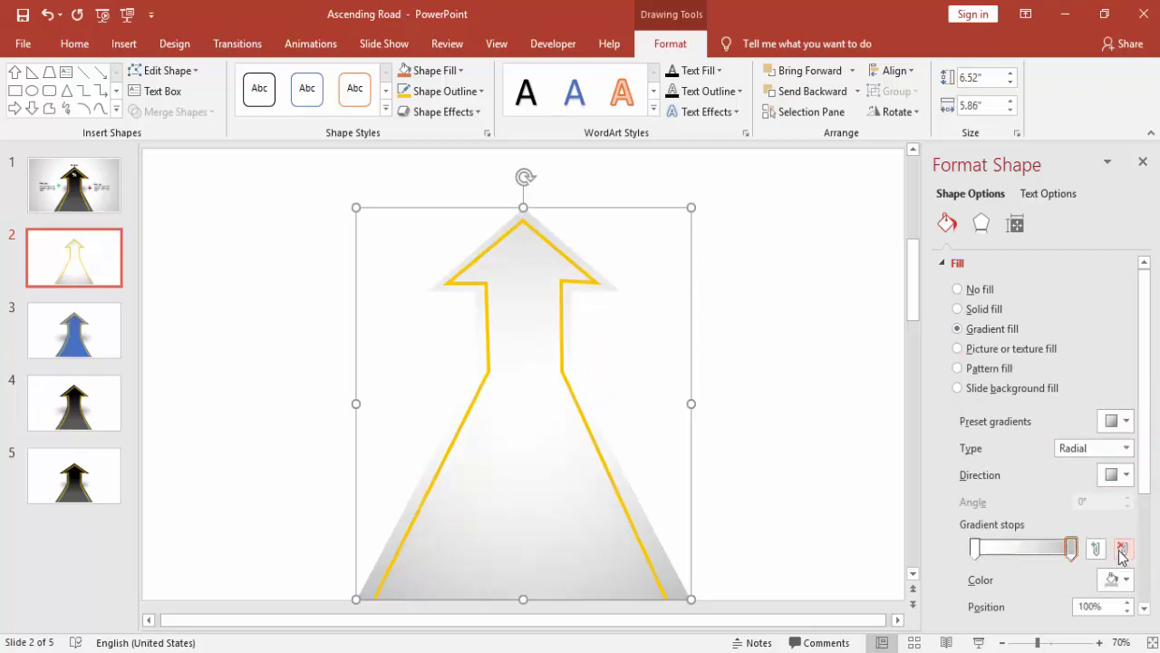
{"action": "left_click", "coordinate": [1070, 548]}
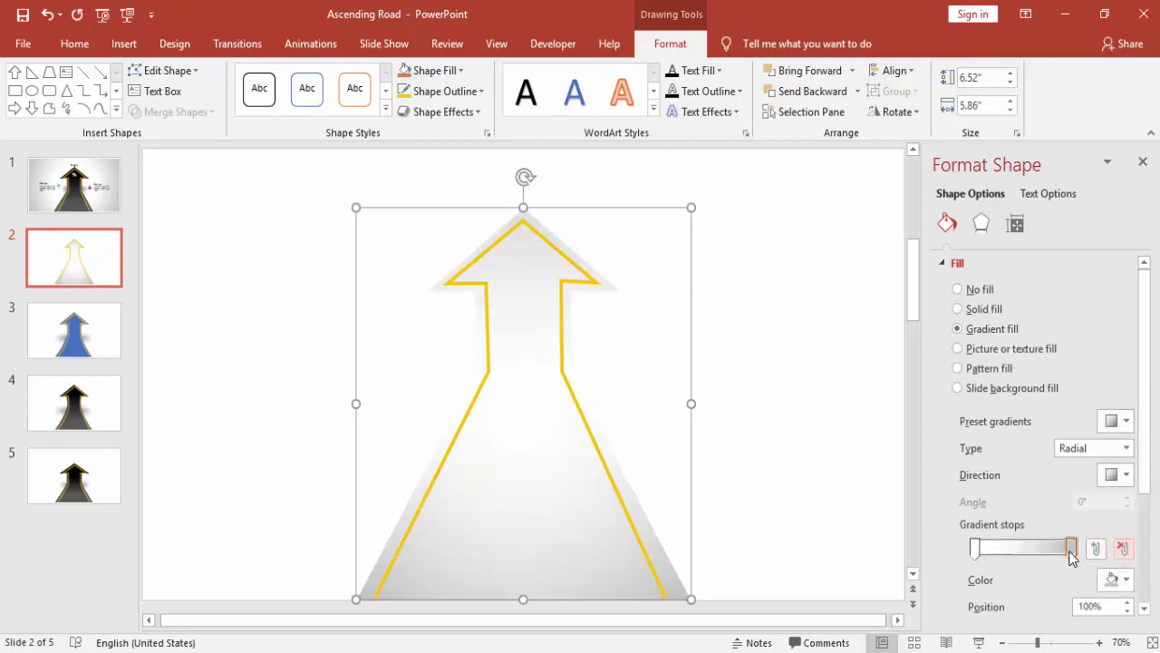
{"action": "left_click", "coordinate": [1124, 447]}
{"action": "left_click", "coordinate": [1097, 466]}
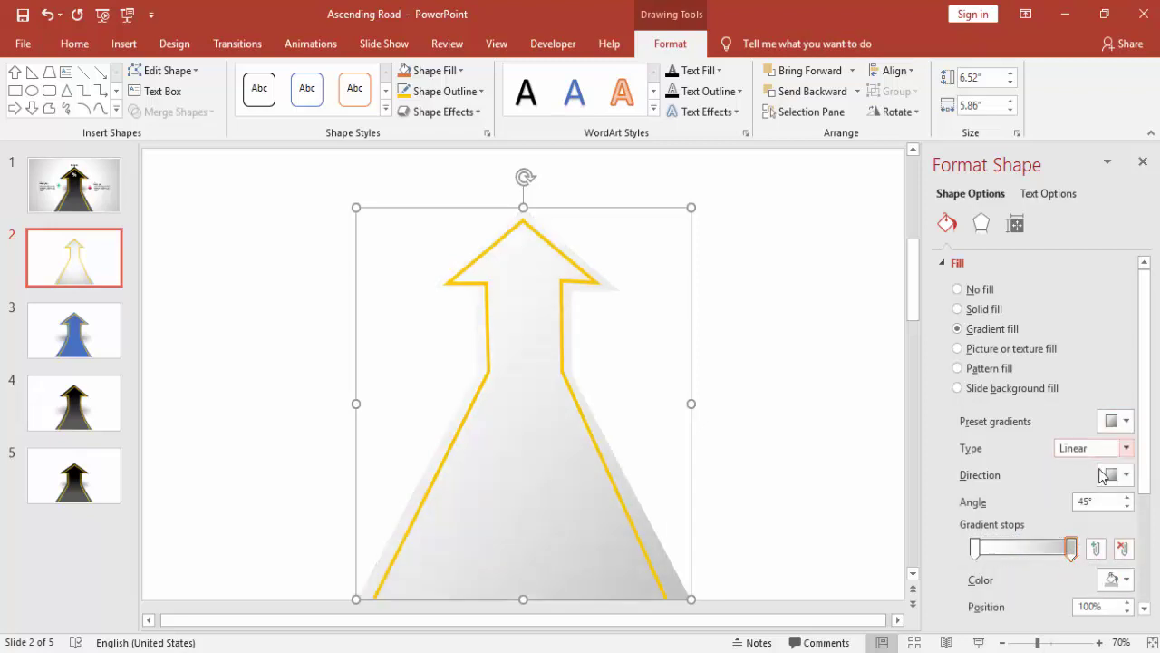
{"action": "left_click", "coordinate": [1113, 474]}
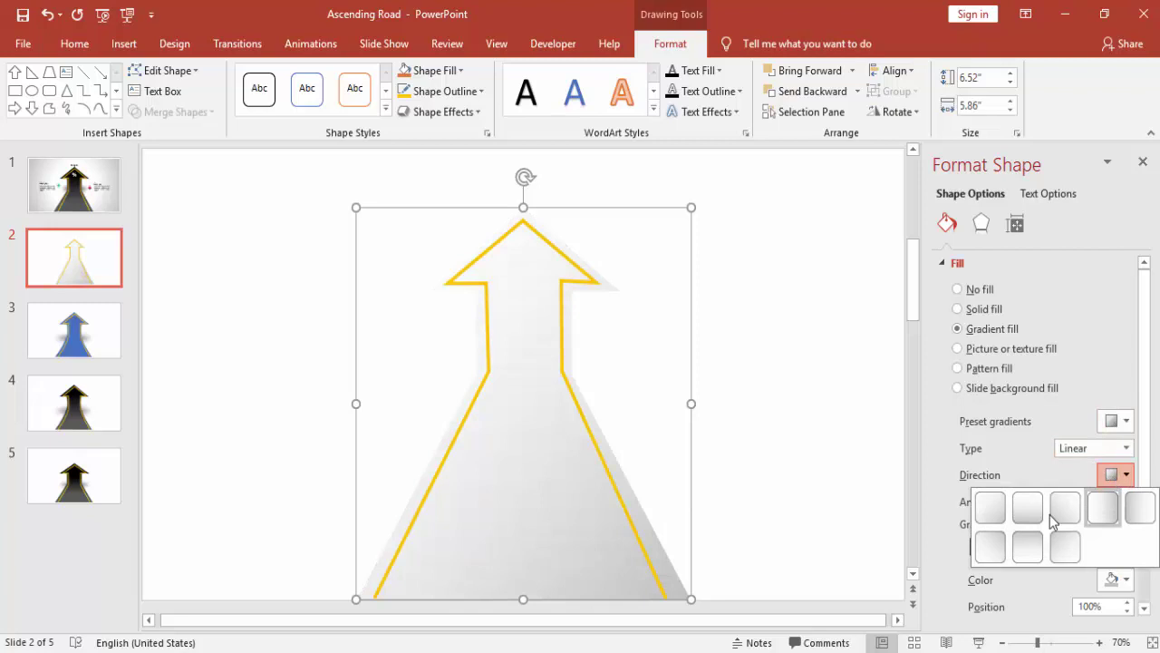
{"action": "left_click", "coordinate": [1028, 546]}
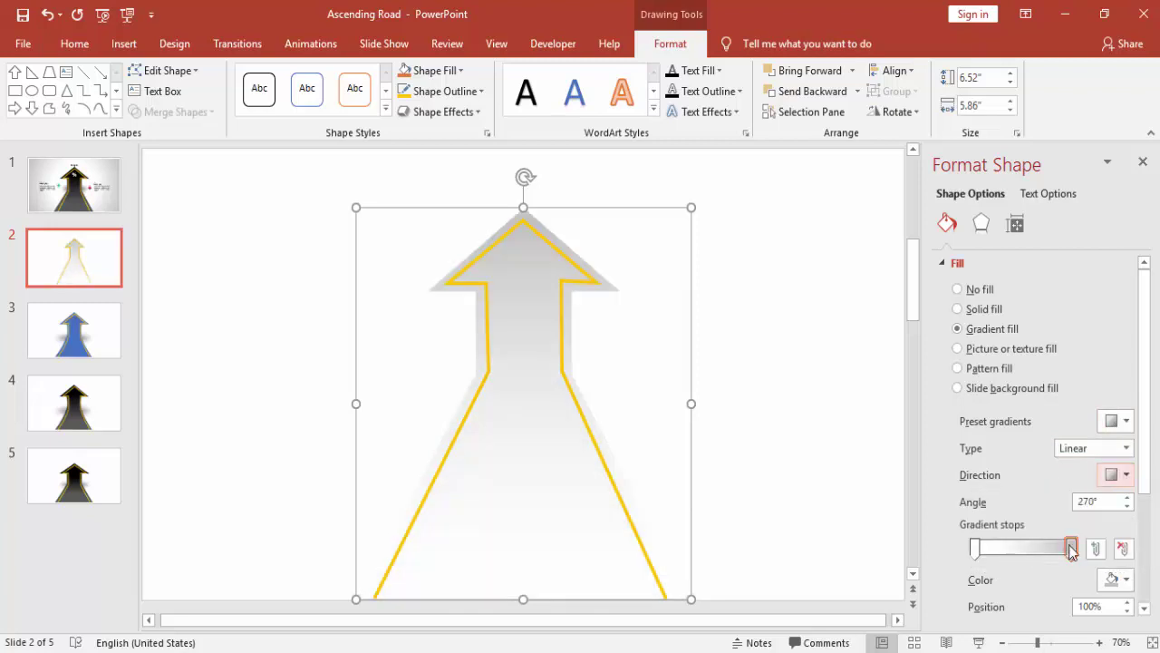
Step: Set both gradient stops to dark grey and move one stop to 59%
{"action": "left_click", "coordinate": [1115, 579]}
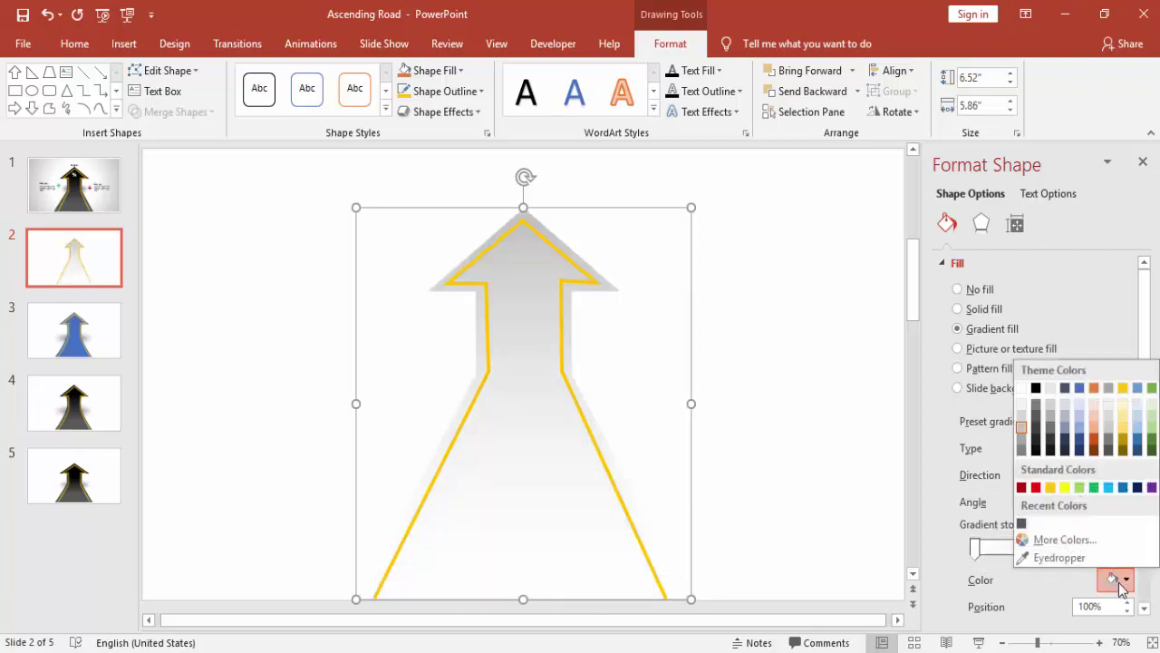
{"action": "left_click", "coordinate": [1051, 451]}
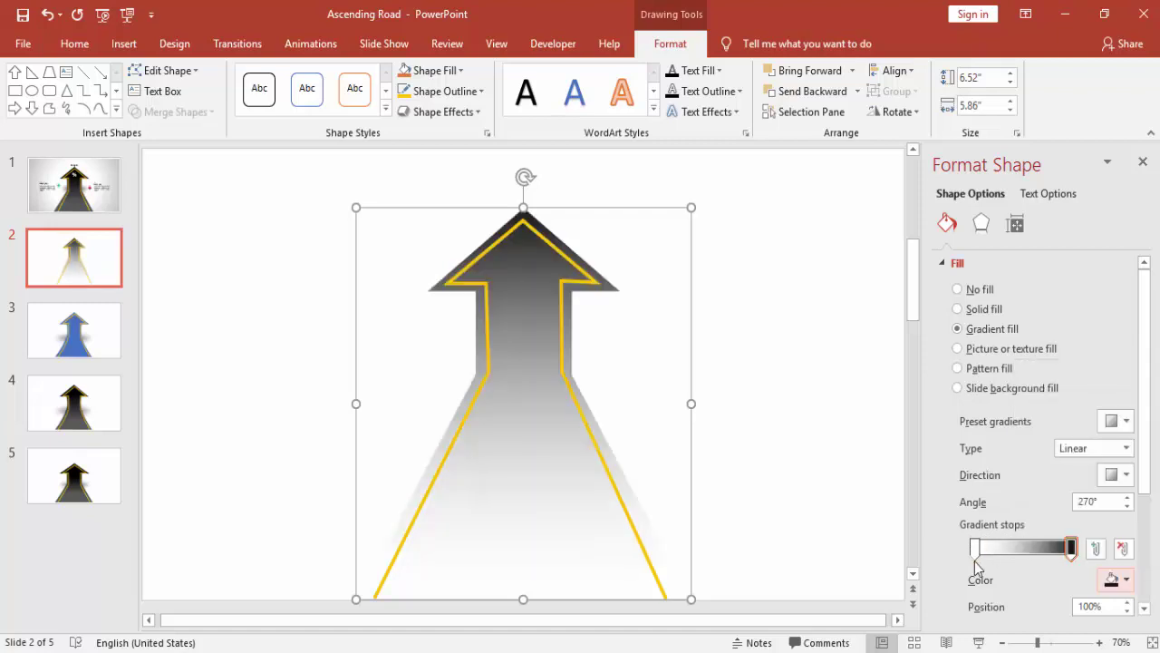
{"action": "left_click", "coordinate": [976, 553]}
{"action": "left_click", "coordinate": [1121, 579]}
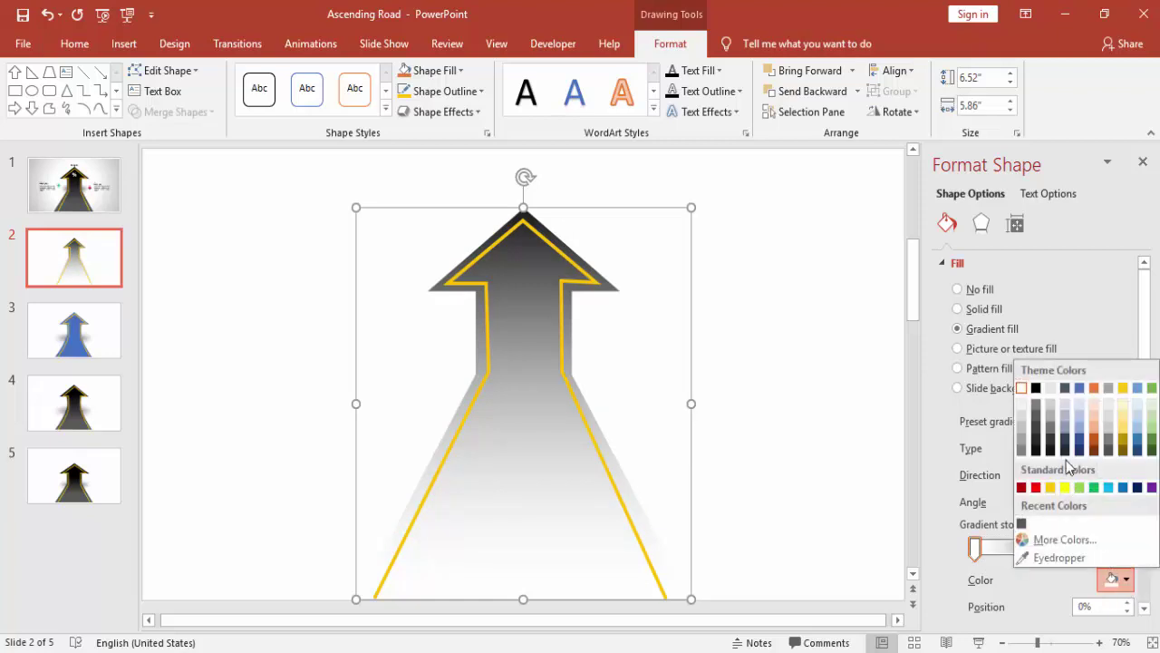
{"action": "left_click", "coordinate": [1053, 444]}
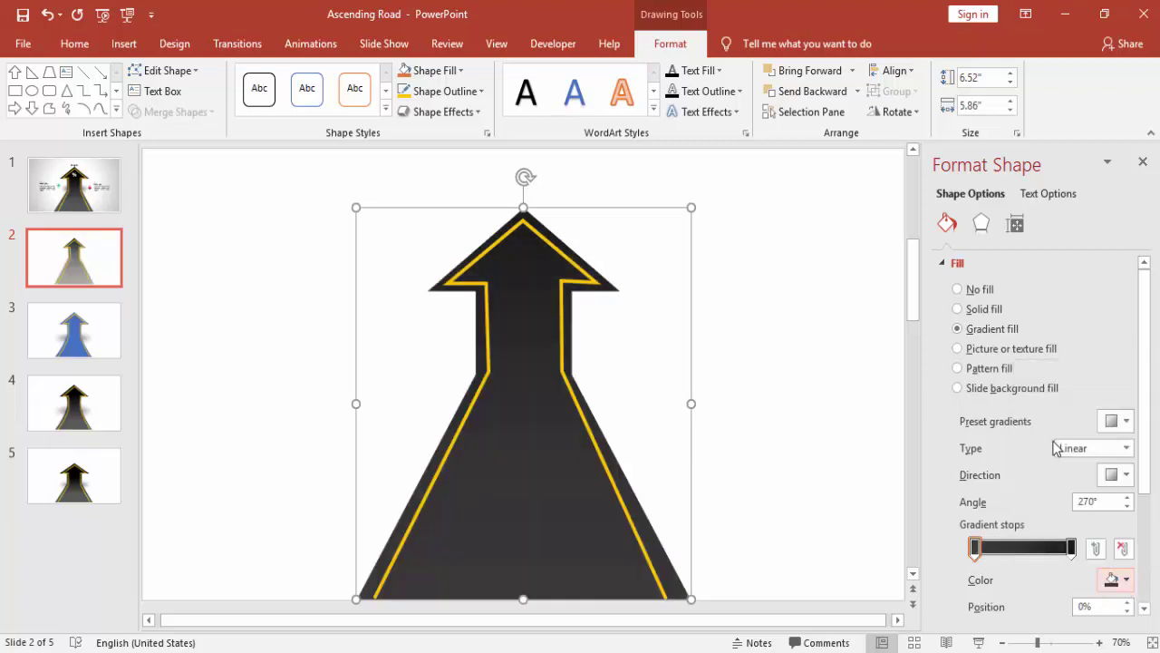
{"action": "left_click_drag", "start_coordinate": [1070, 550], "coordinate": [1029, 555]}
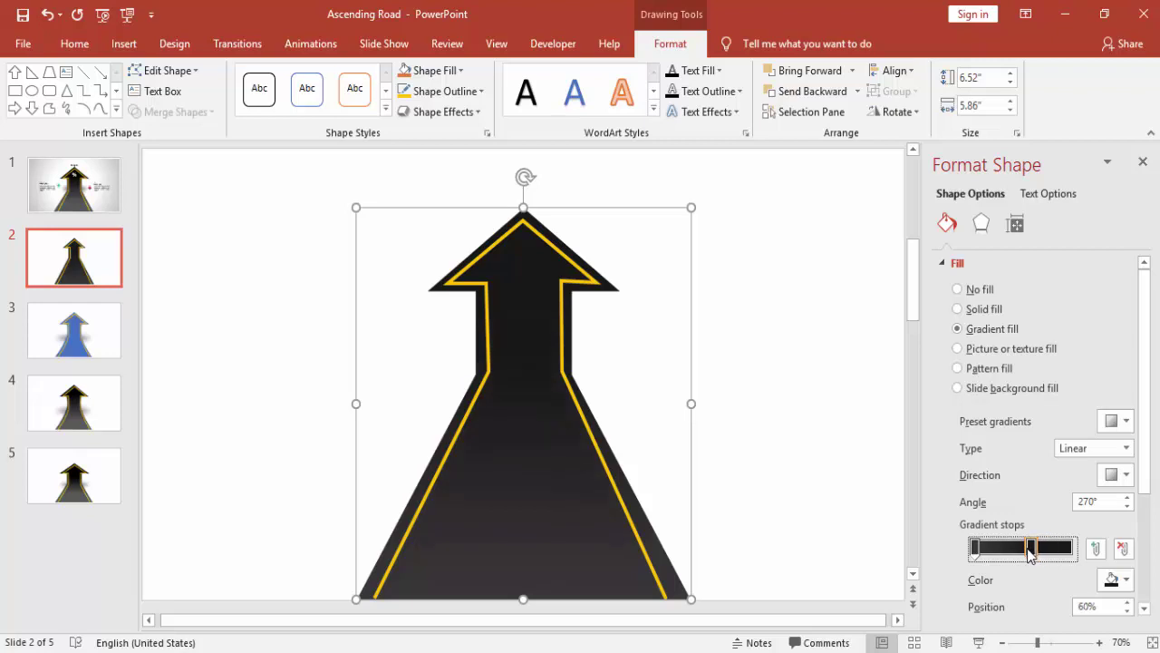
{"action": "left_click", "coordinate": [789, 361]}
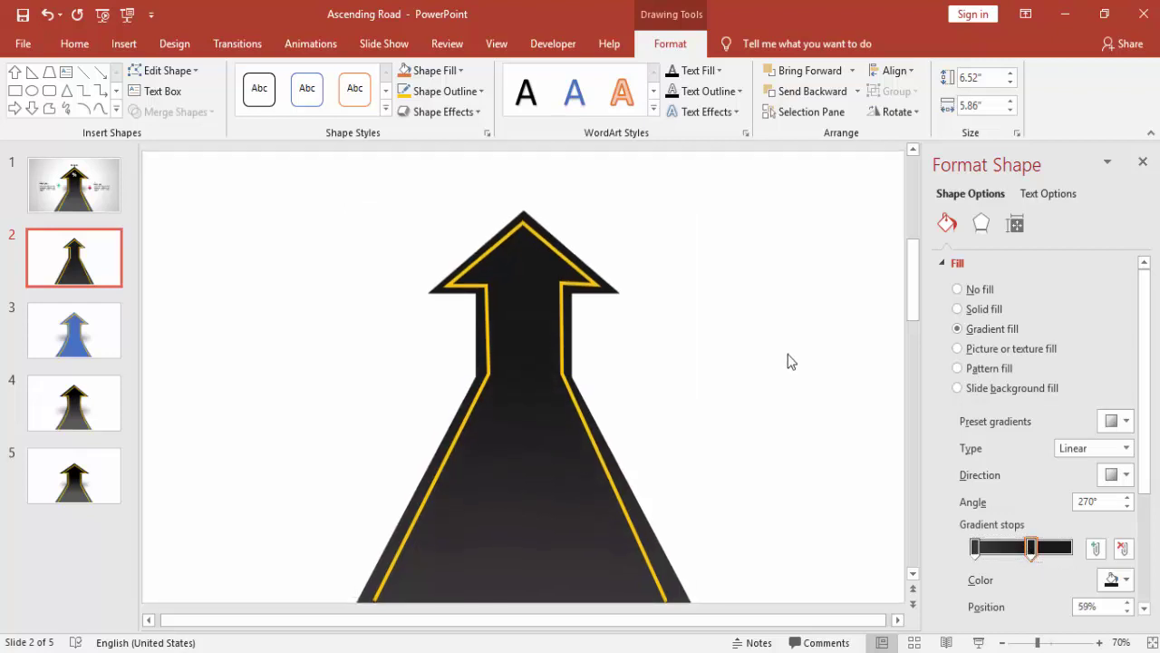
Step: Draw an oval across the arrow's middle and give it a Path gradient fill
{"action": "left_click", "coordinate": [125, 44]}
{"action": "left_click", "coordinate": [310, 110]}
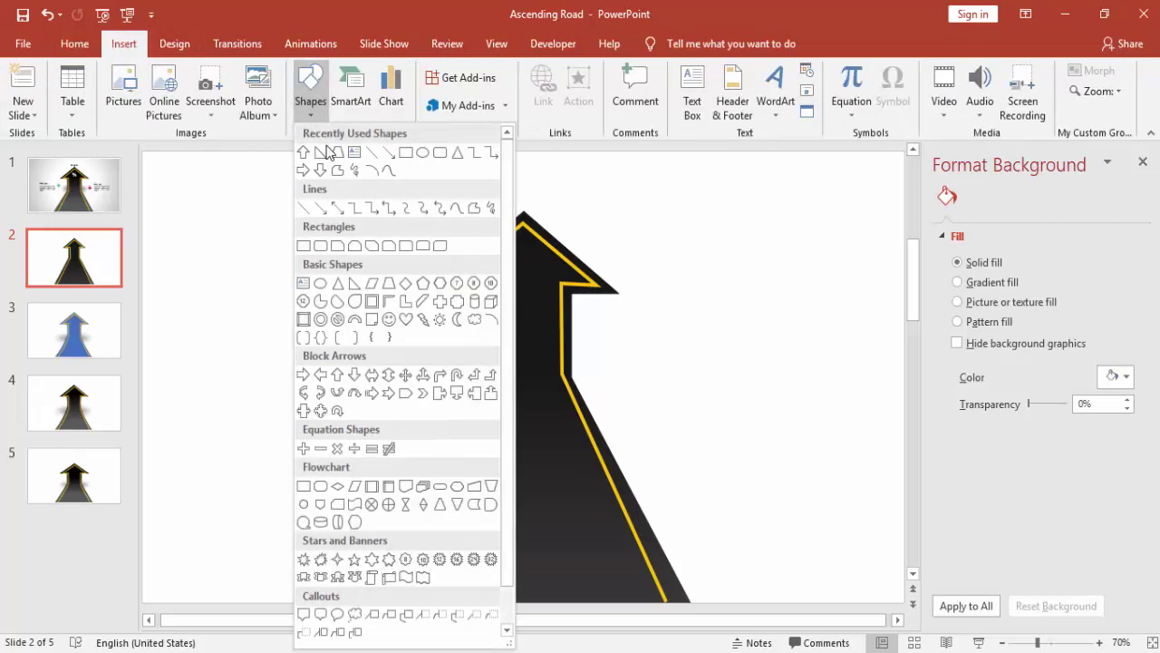
{"action": "left_click", "coordinate": [320, 283]}
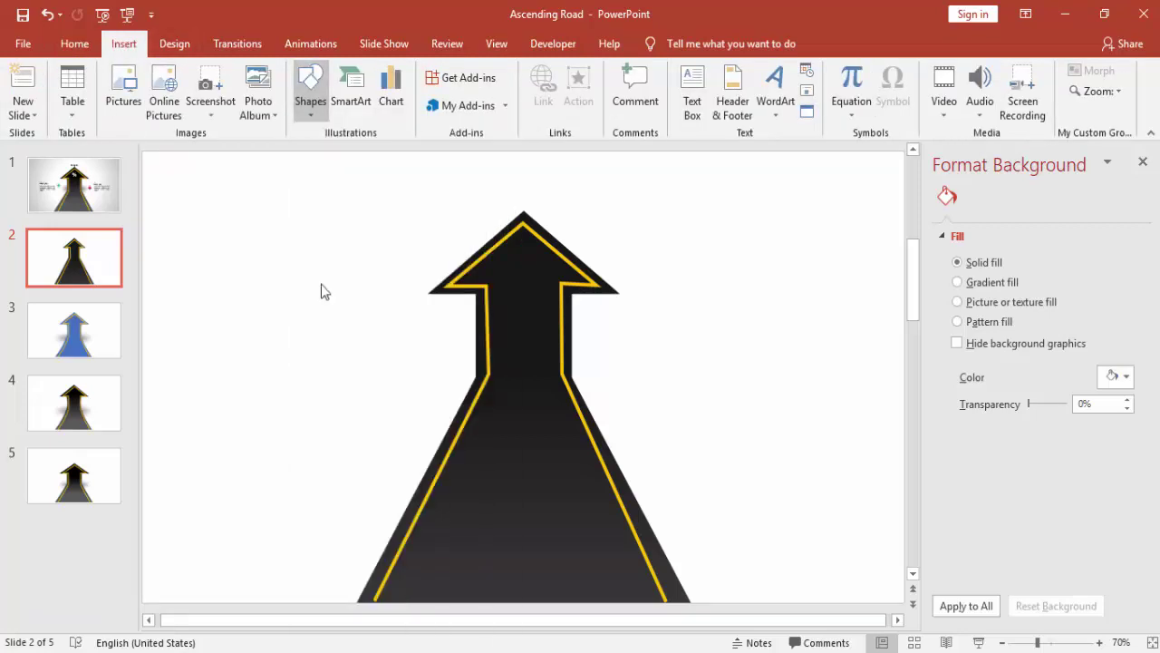
{"action": "left_click_drag", "start_coordinate": [356, 313], "coordinate": [708, 472]}
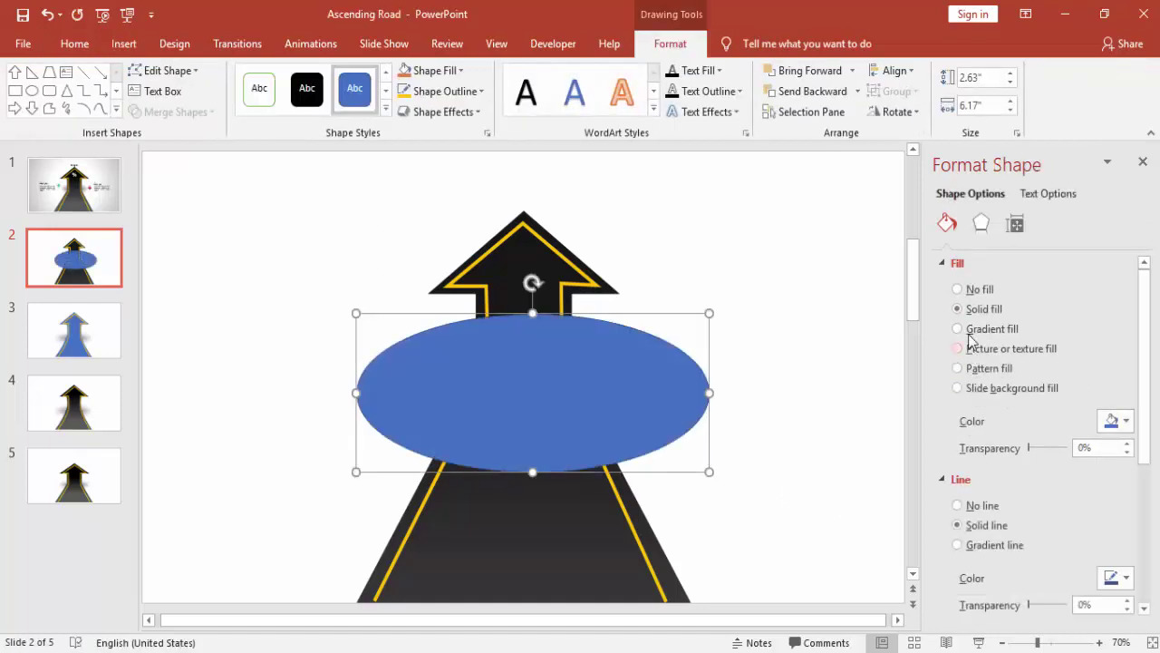
{"action": "left_click", "coordinate": [974, 337]}
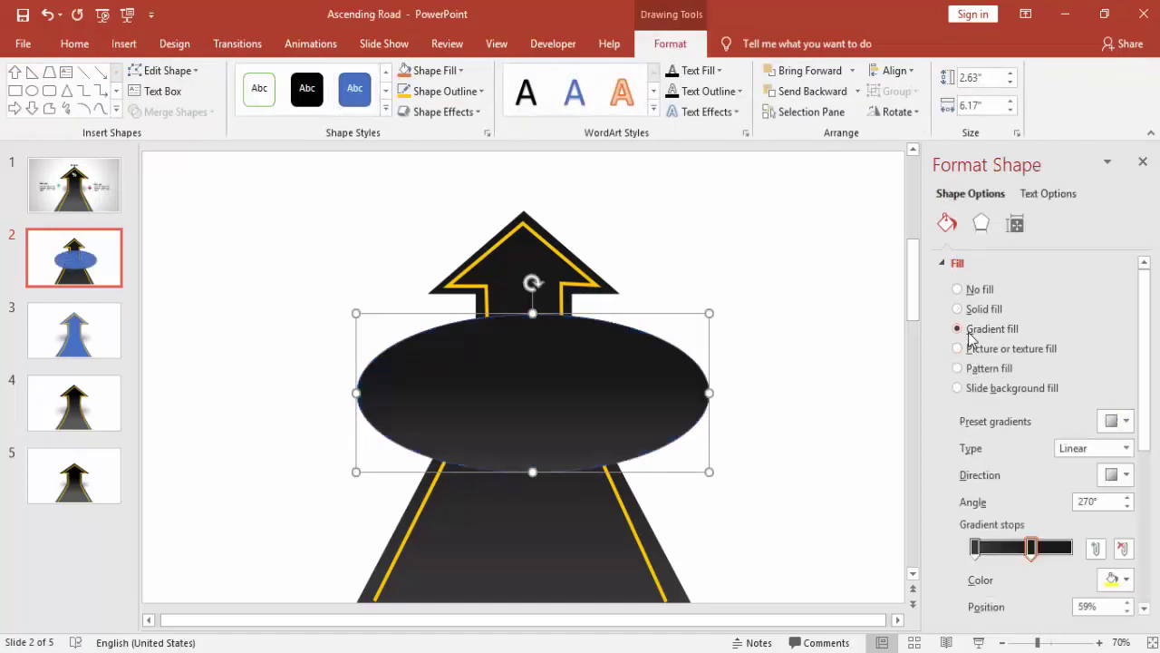
{"action": "left_click", "coordinate": [1126, 448]}
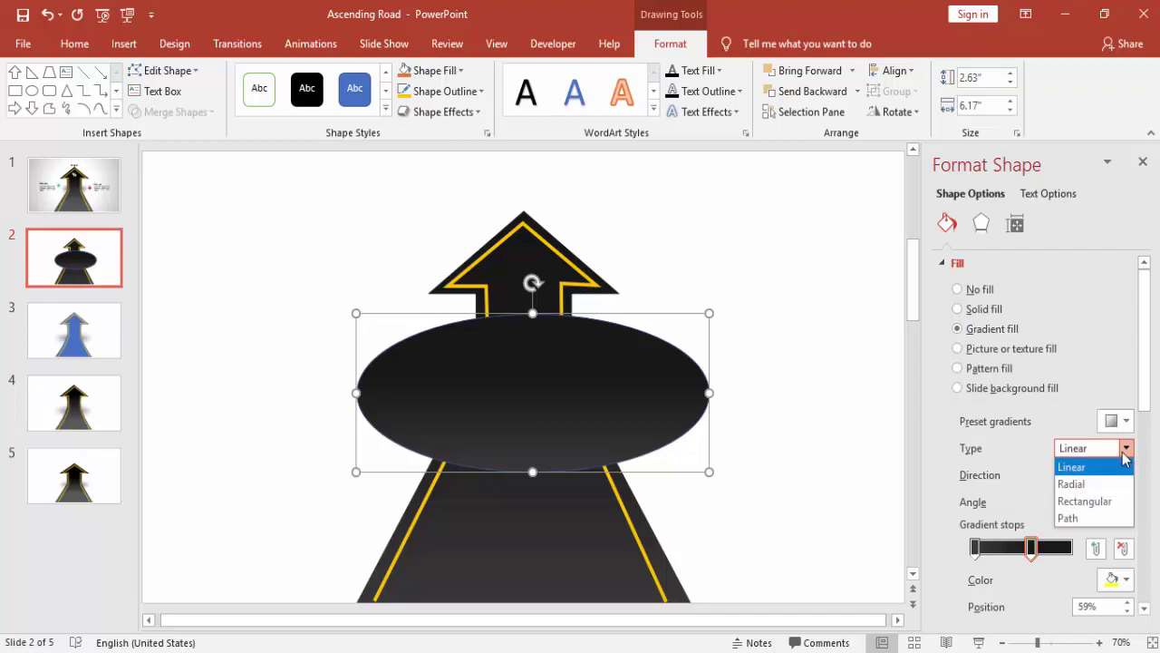
{"action": "left_click", "coordinate": [1087, 518]}
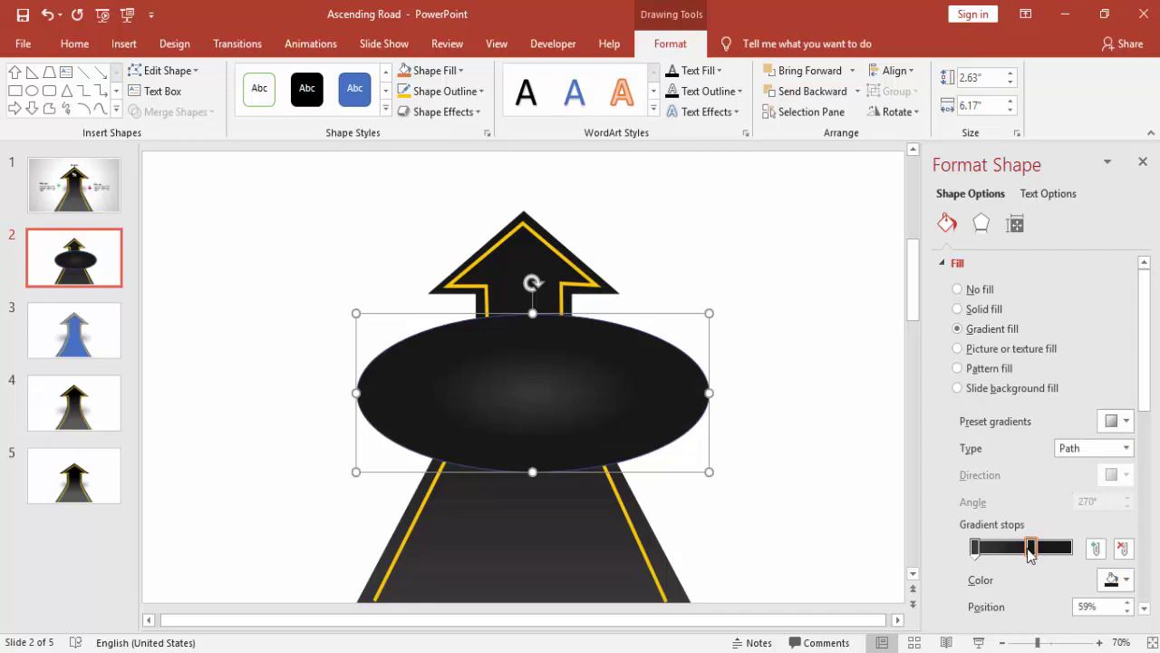
Step: Colour the oval's centre stop near-black and its outer stop white
{"action": "left_click_drag", "start_coordinate": [1030, 554], "coordinate": [1071, 556]}
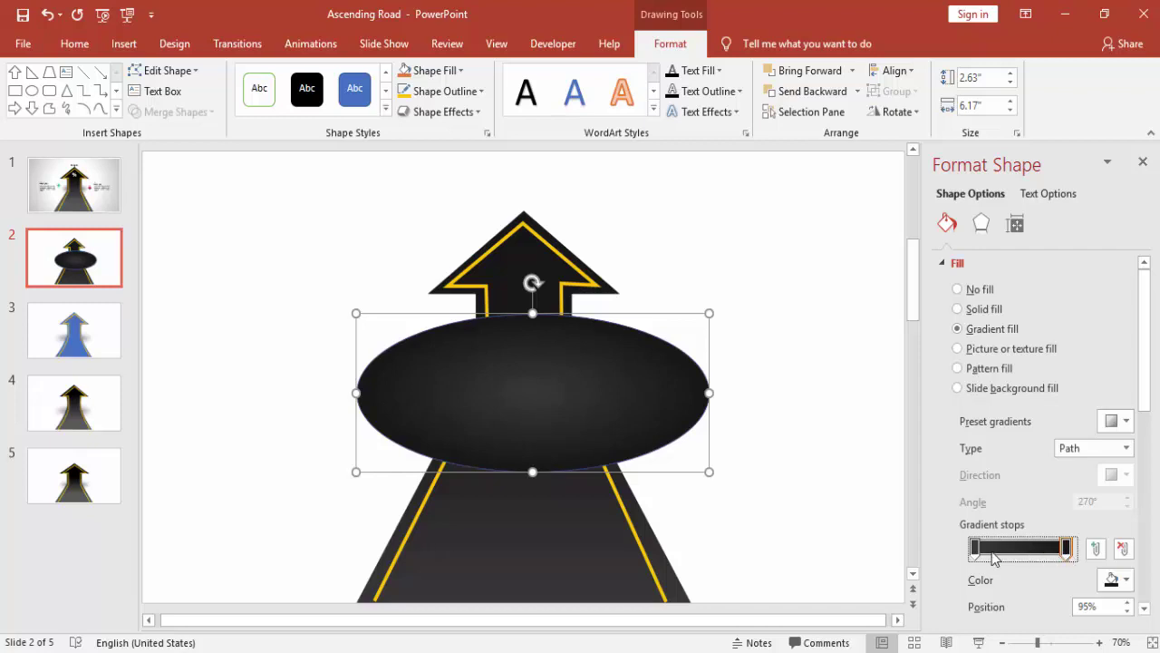
{"action": "left_click", "coordinate": [976, 548]}
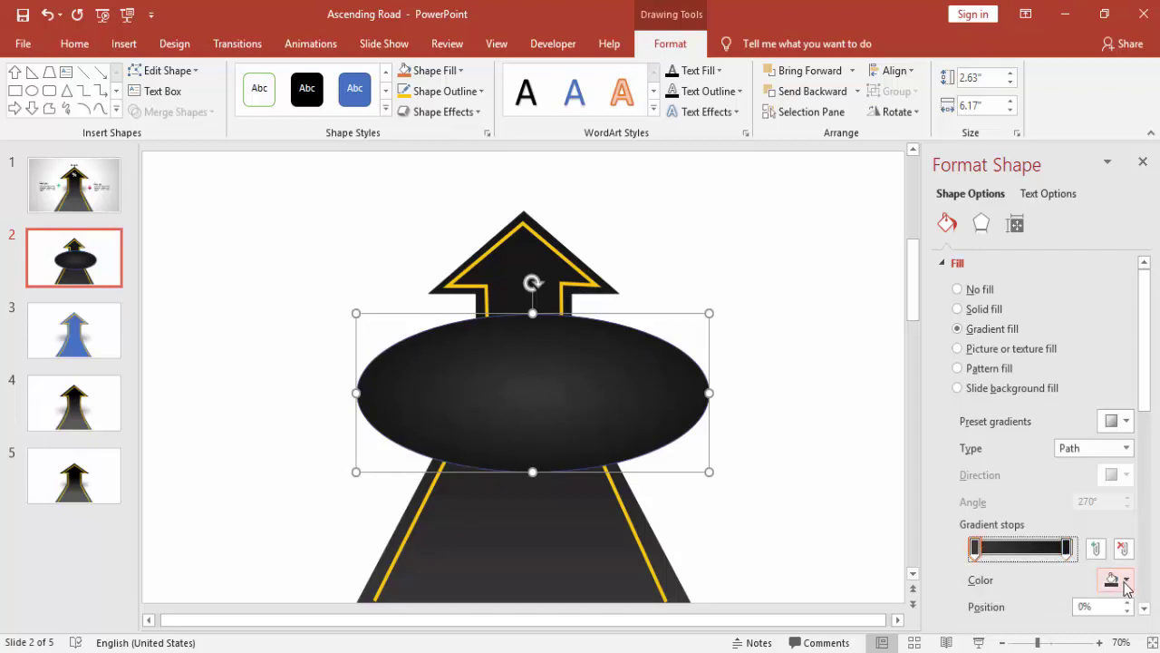
{"action": "left_click", "coordinate": [1115, 580]}
{"action": "left_click", "coordinate": [1024, 388]}
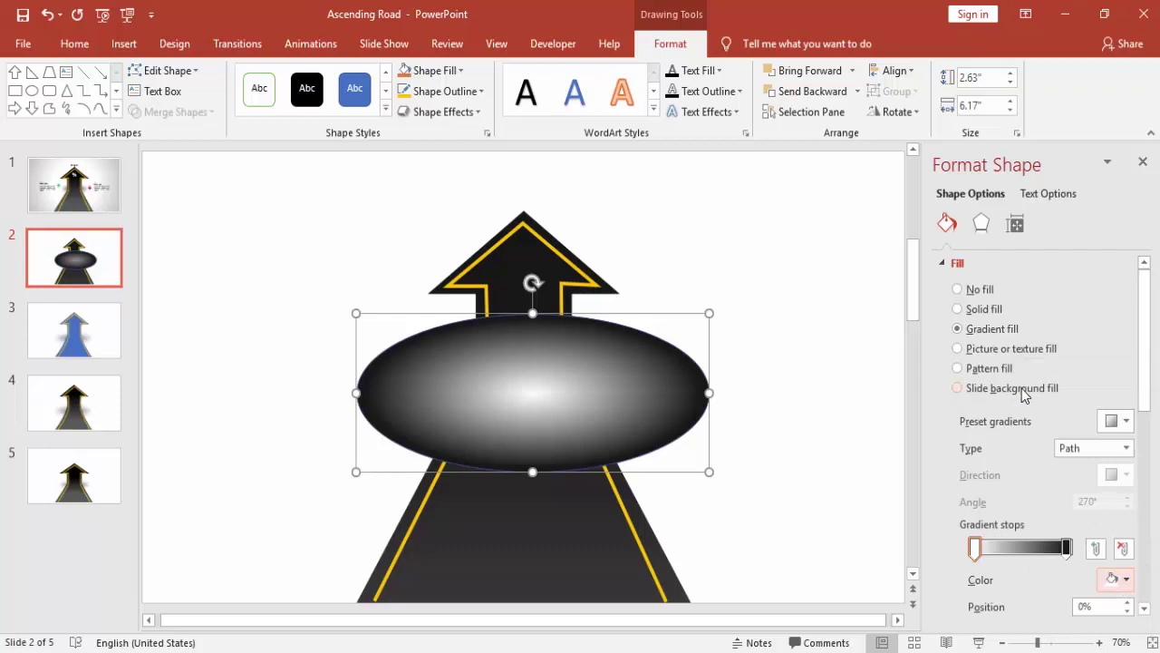
{"action": "left_click", "coordinate": [1117, 581]}
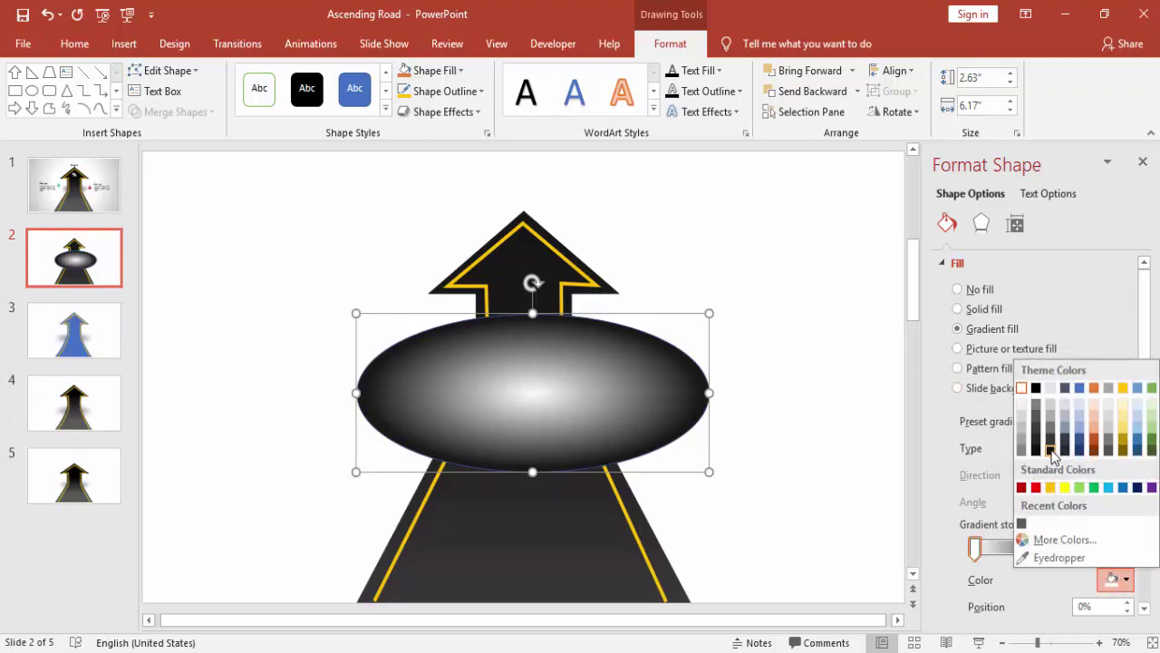
{"action": "left_click", "coordinate": [1050, 450]}
{"action": "left_click", "coordinate": [1067, 547]}
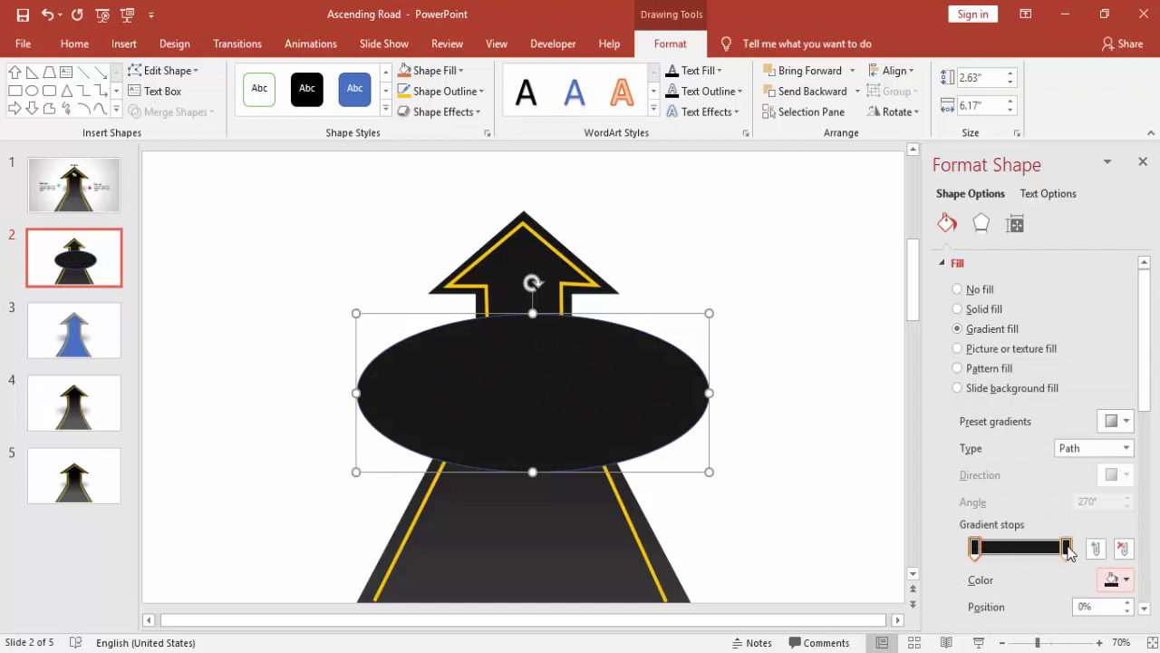
{"action": "left_click", "coordinate": [1117, 581]}
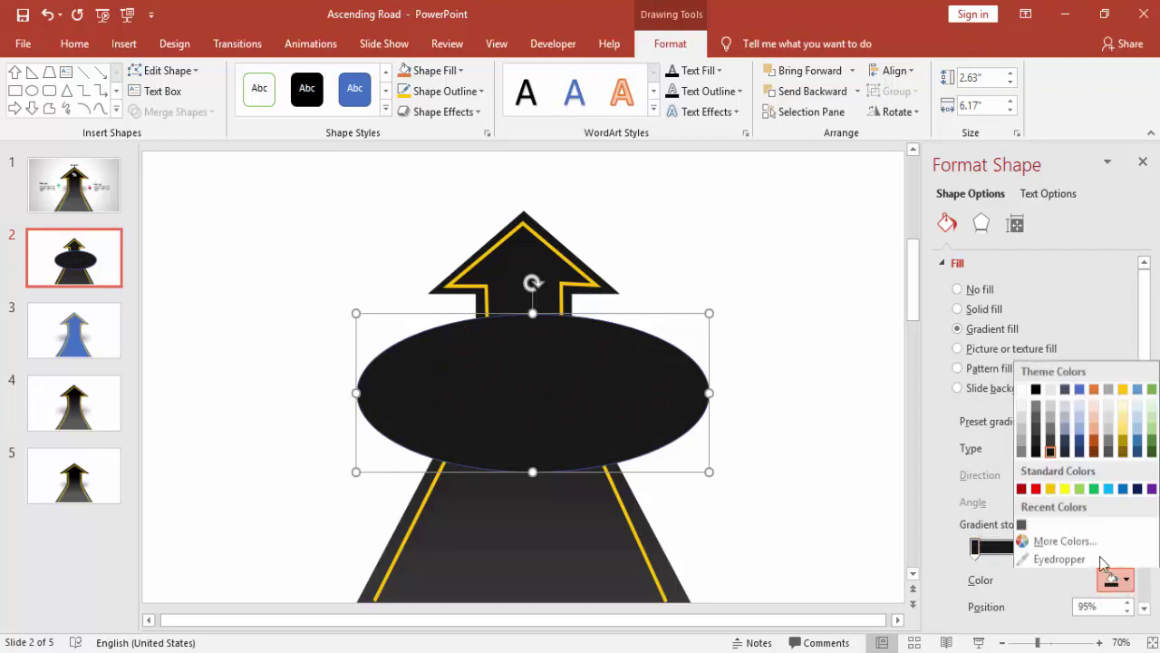
{"action": "left_click", "coordinate": [1022, 388]}
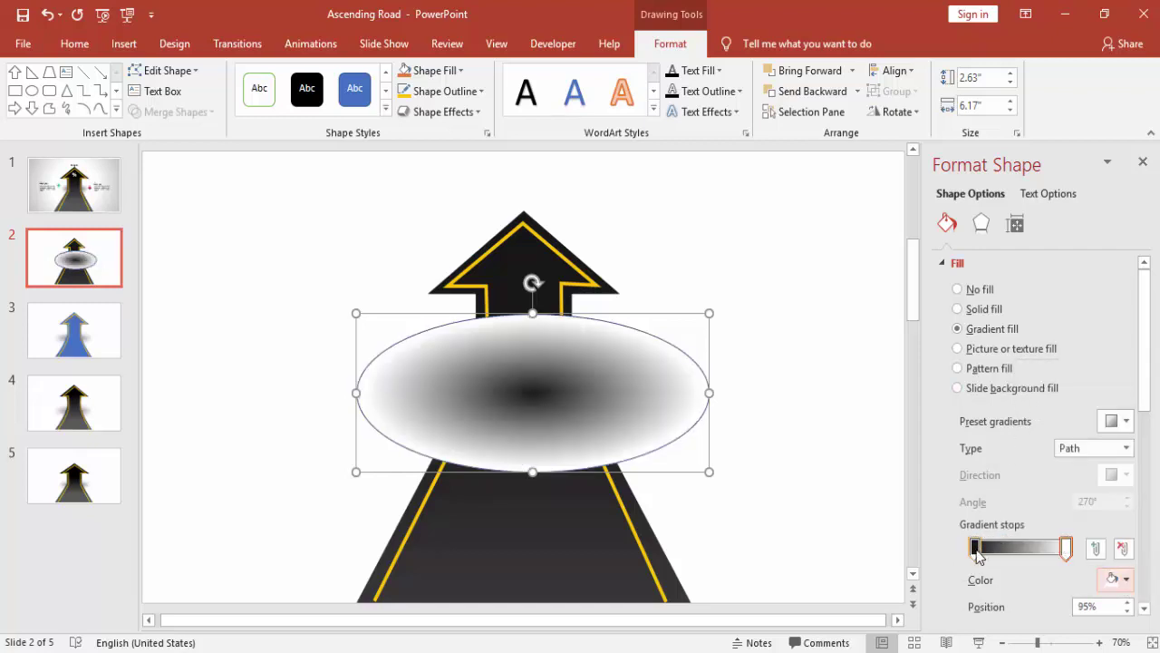
{"action": "left_click_drag", "start_coordinate": [976, 549], "coordinate": [980, 548]}
Step: Set the outer gradient stop to 100% transparency and the dark centre stop to 20%
{"action": "left_click", "coordinate": [1067, 548]}
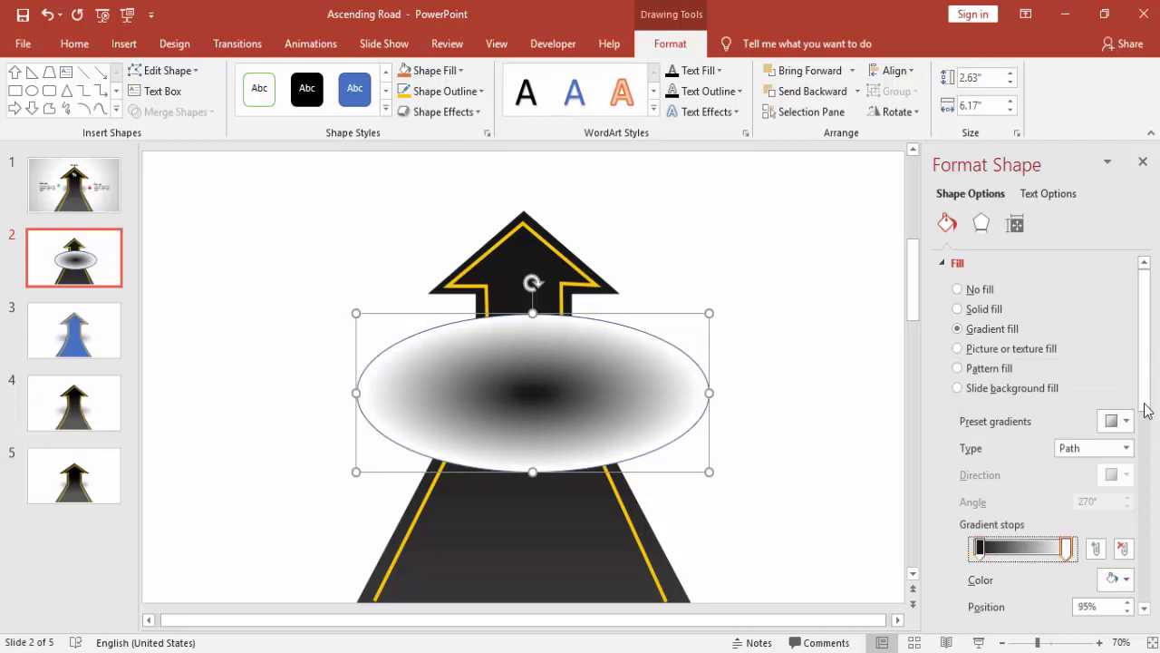
{"action": "scroll", "coordinate": [1150, 437], "scroll_direction": "down", "scroll_amount": 3}
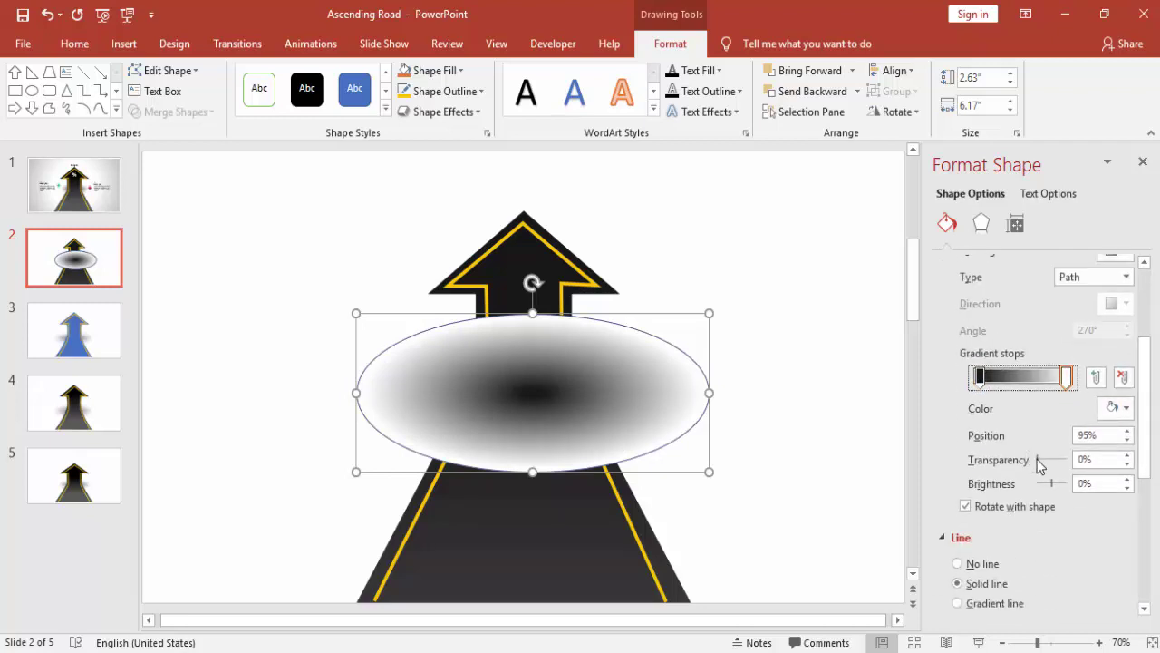
{"action": "left_click_drag", "start_coordinate": [1039, 465], "coordinate": [1074, 462]}
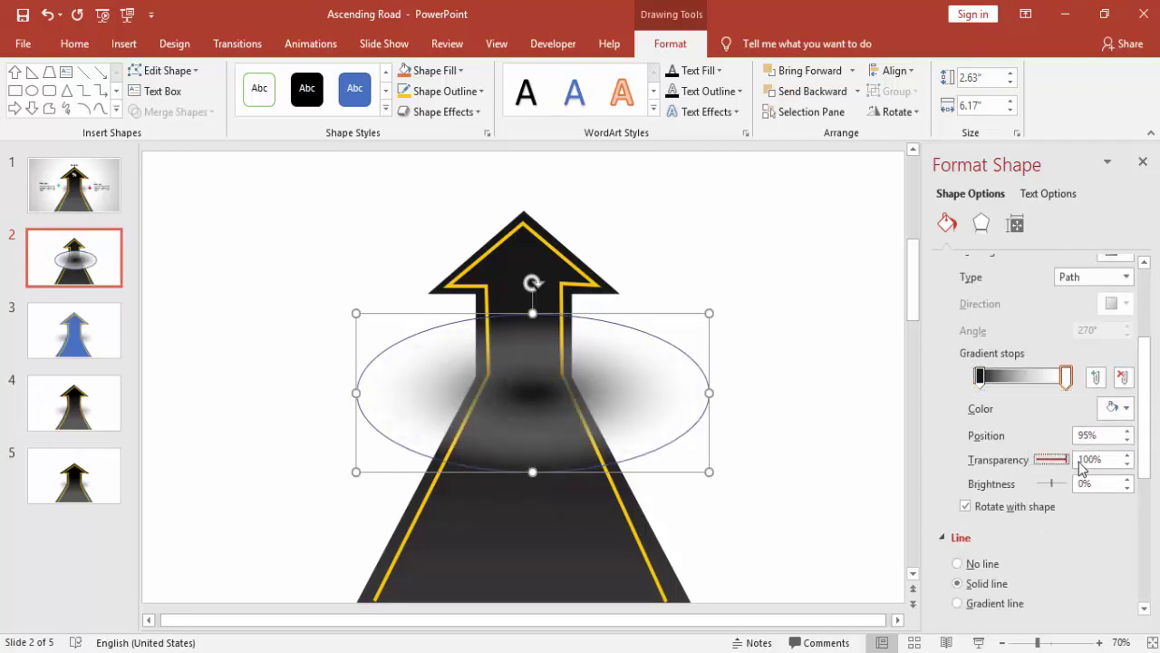
{"action": "left_click", "coordinate": [985, 387]}
{"action": "left_click_drag", "start_coordinate": [981, 379], "coordinate": [996, 381]}
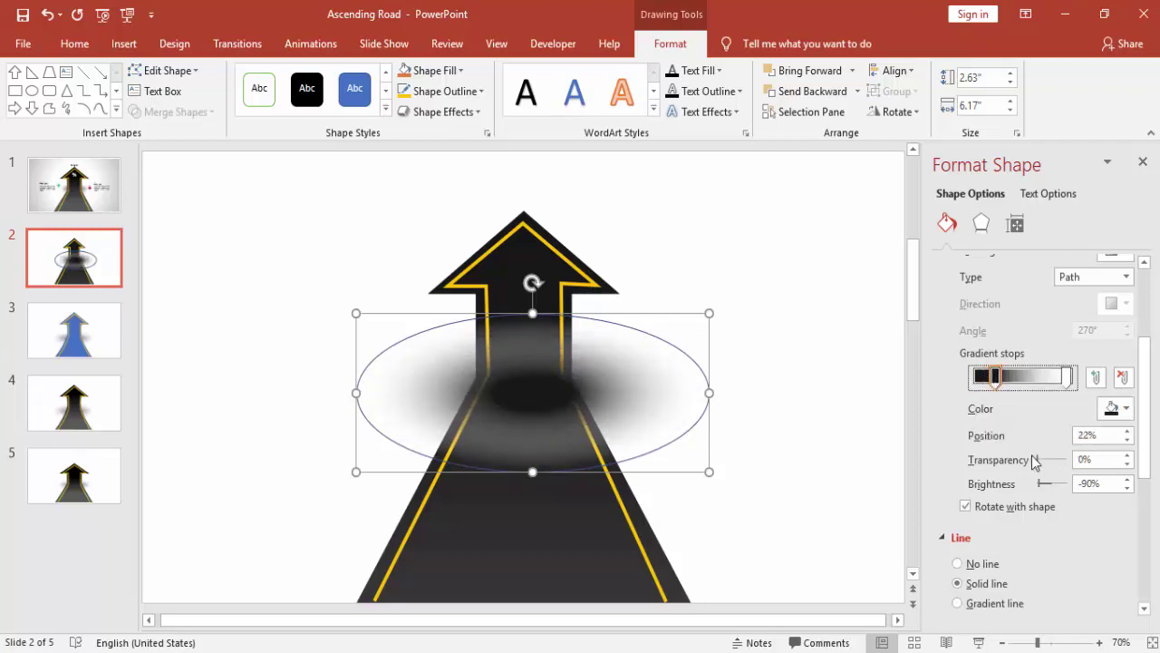
{"action": "left_click_drag", "start_coordinate": [1041, 464], "coordinate": [1047, 462]}
{"action": "left_click_drag", "start_coordinate": [997, 378], "coordinate": [963, 376]}
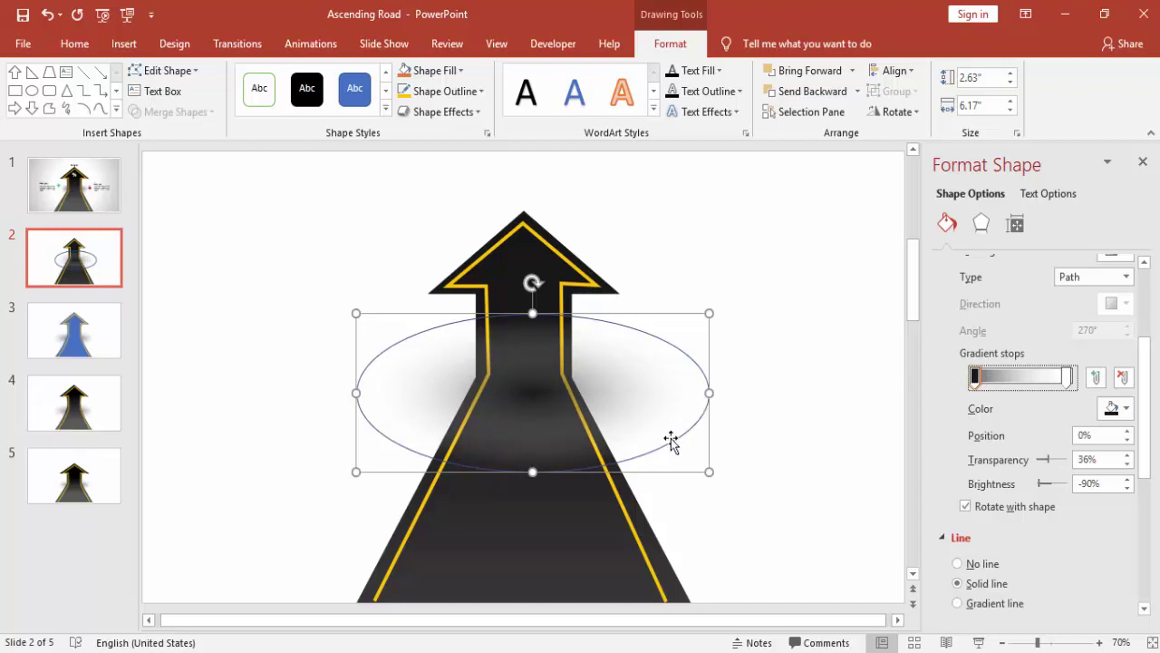
Step: Remove the oval's outline, enlarge it to 3.03 × 7.77 and centre it under the arrow
{"action": "left_click_drag", "start_coordinate": [674, 444], "coordinate": [535, 420]}
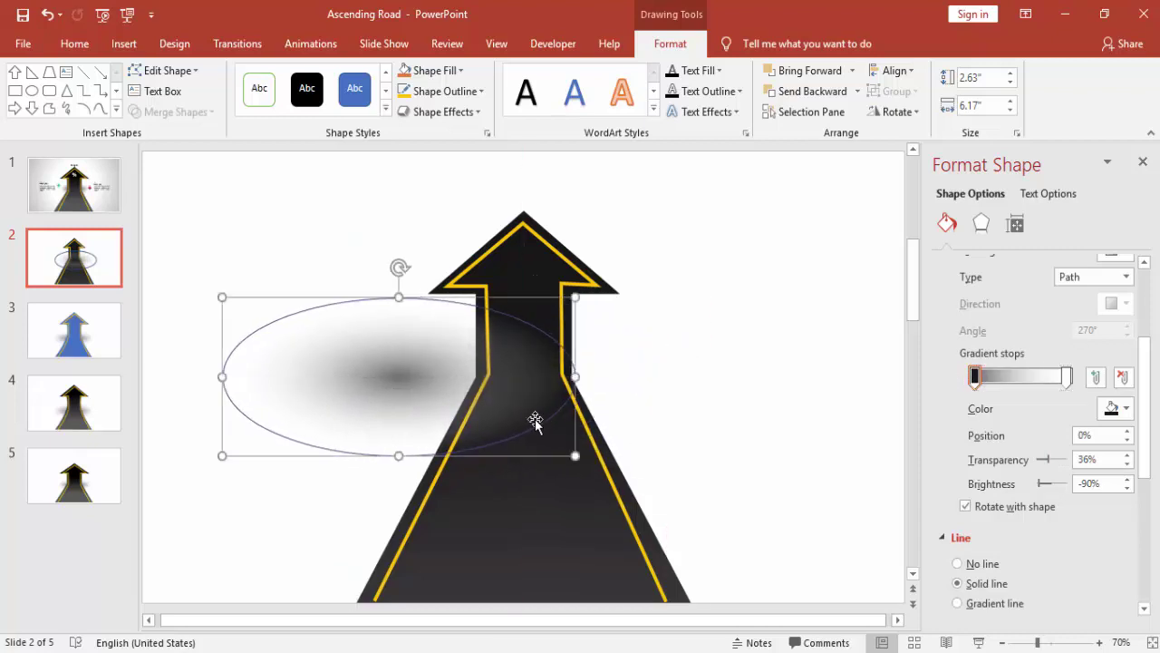
{"action": "left_click", "coordinate": [477, 92]}
{"action": "left_click", "coordinate": [458, 287]}
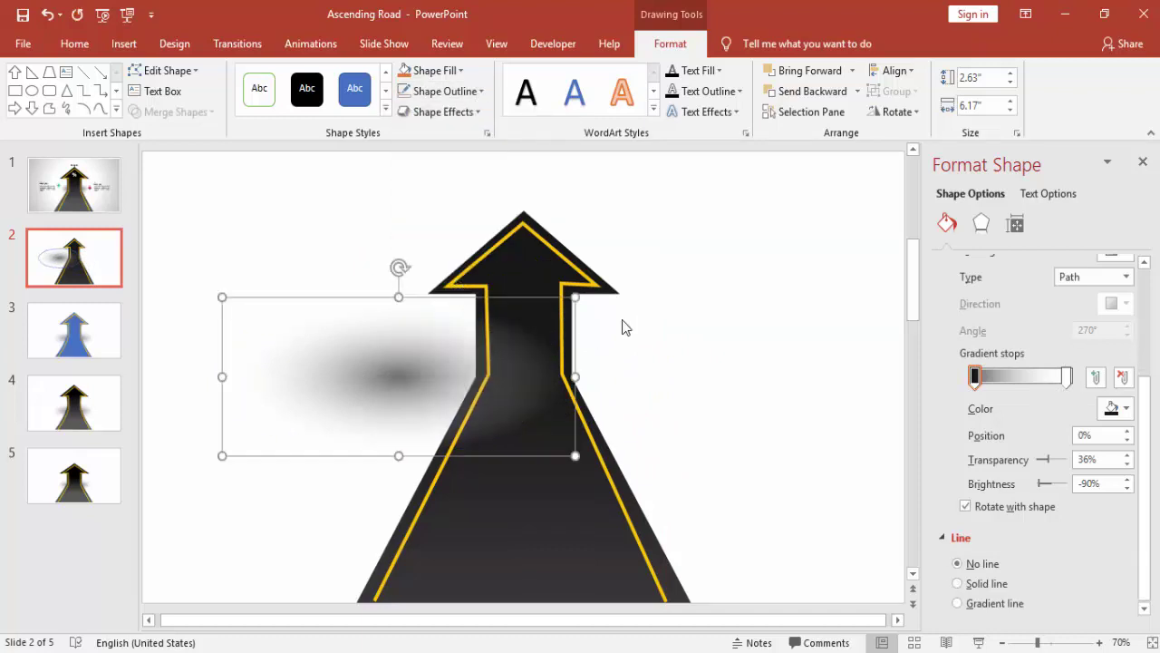
{"action": "left_click", "coordinate": [650, 280]}
{"action": "left_click_drag", "start_coordinate": [669, 274], "coordinate": [667, 273]}
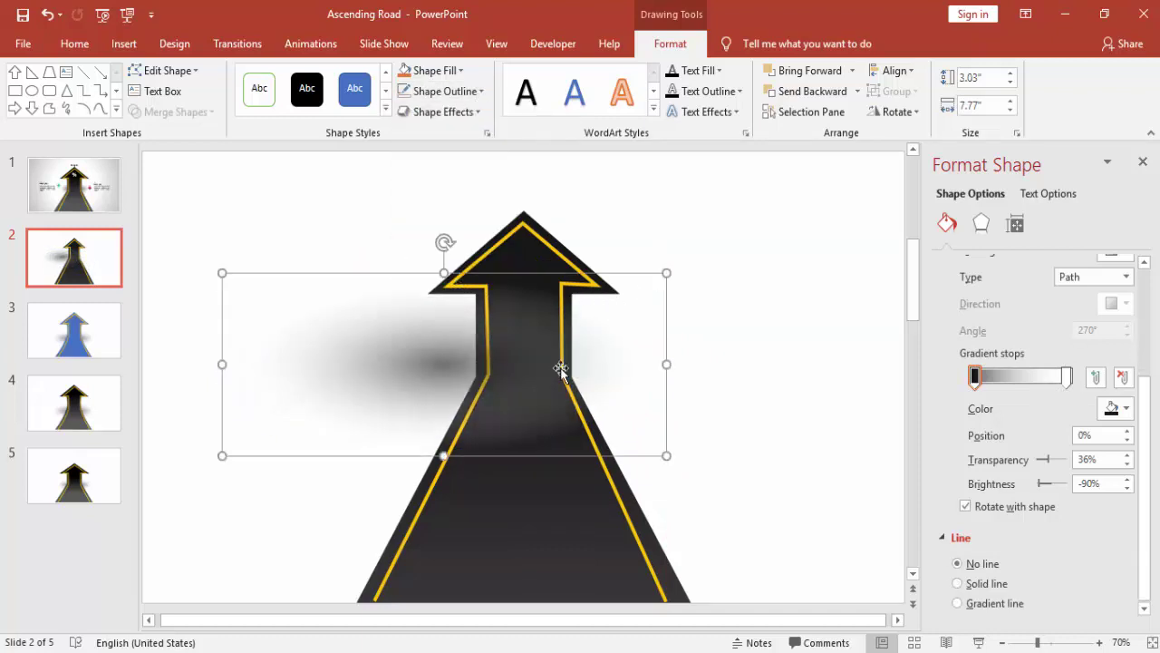
{"action": "left_click_drag", "start_coordinate": [366, 364], "coordinate": [378, 370]}
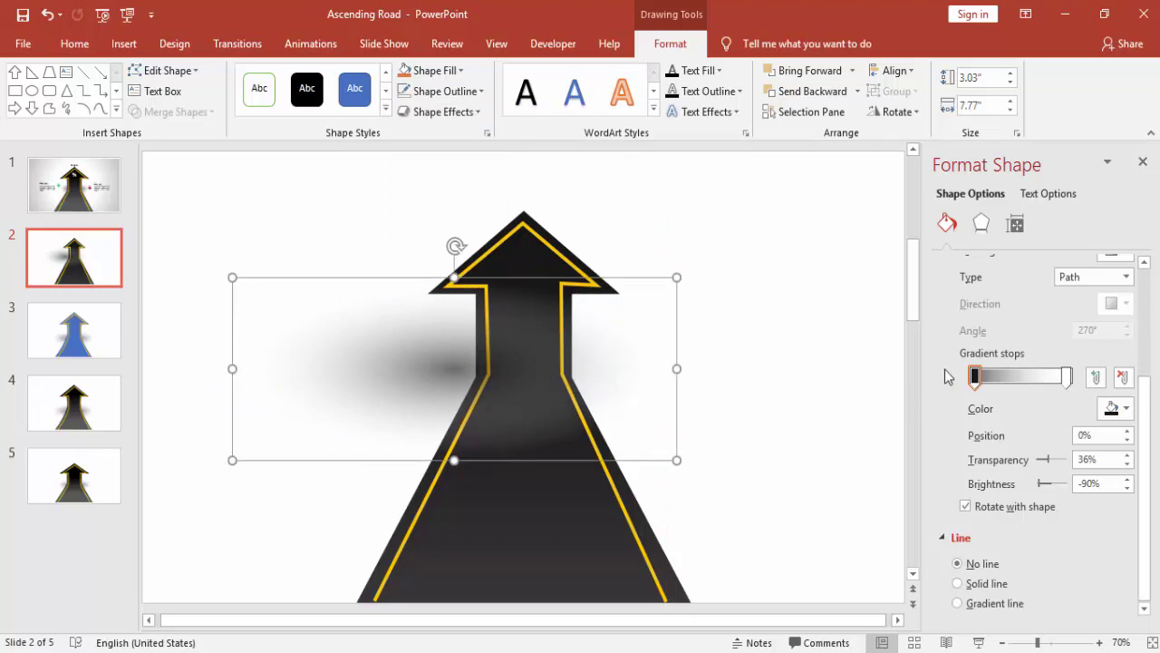
{"action": "left_click_drag", "start_coordinate": [1044, 461], "coordinate": [1040, 466]}
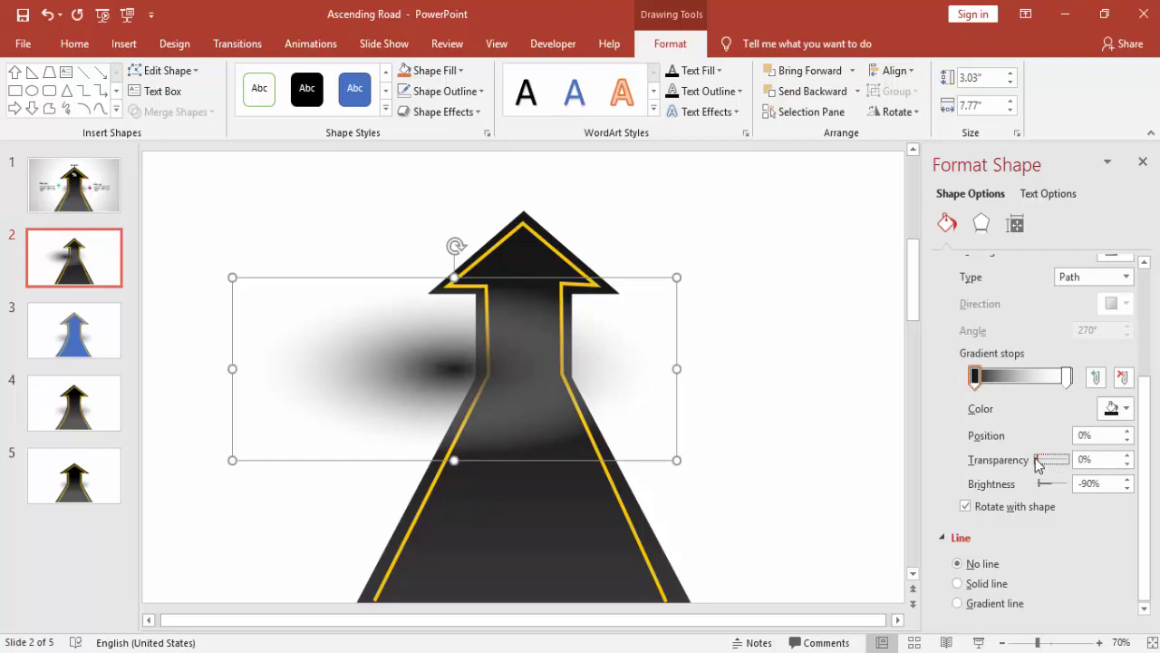
{"action": "left_click_drag", "start_coordinate": [1035, 458], "coordinate": [1043, 461]}
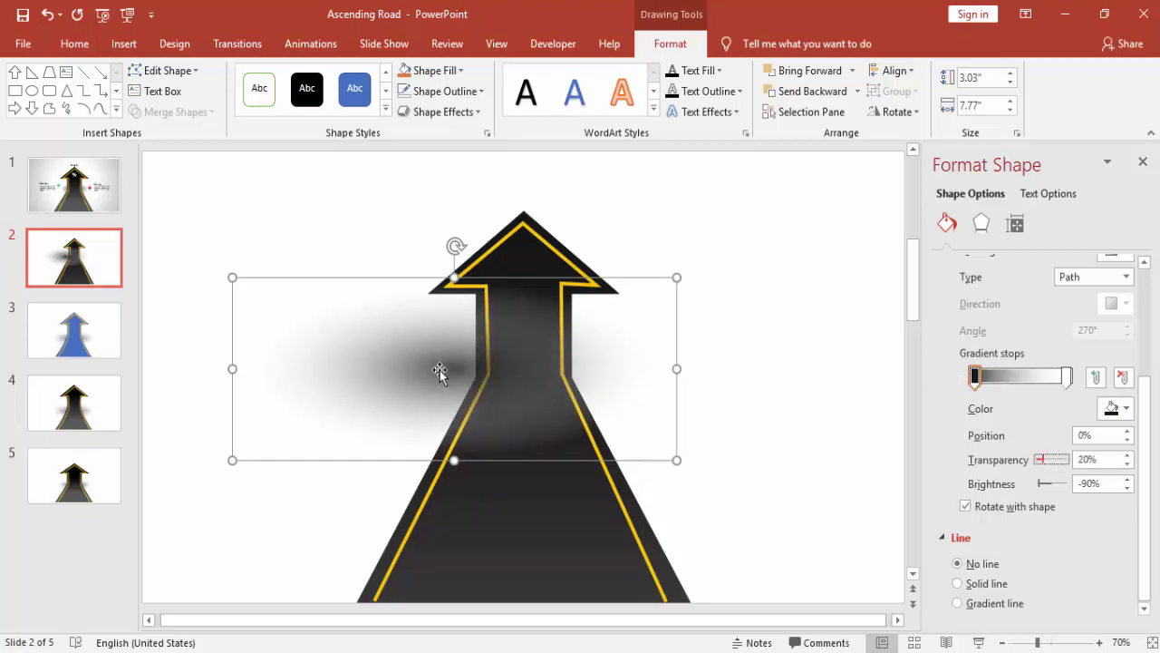
{"action": "left_click_drag", "start_coordinate": [440, 370], "coordinate": [505, 377]}
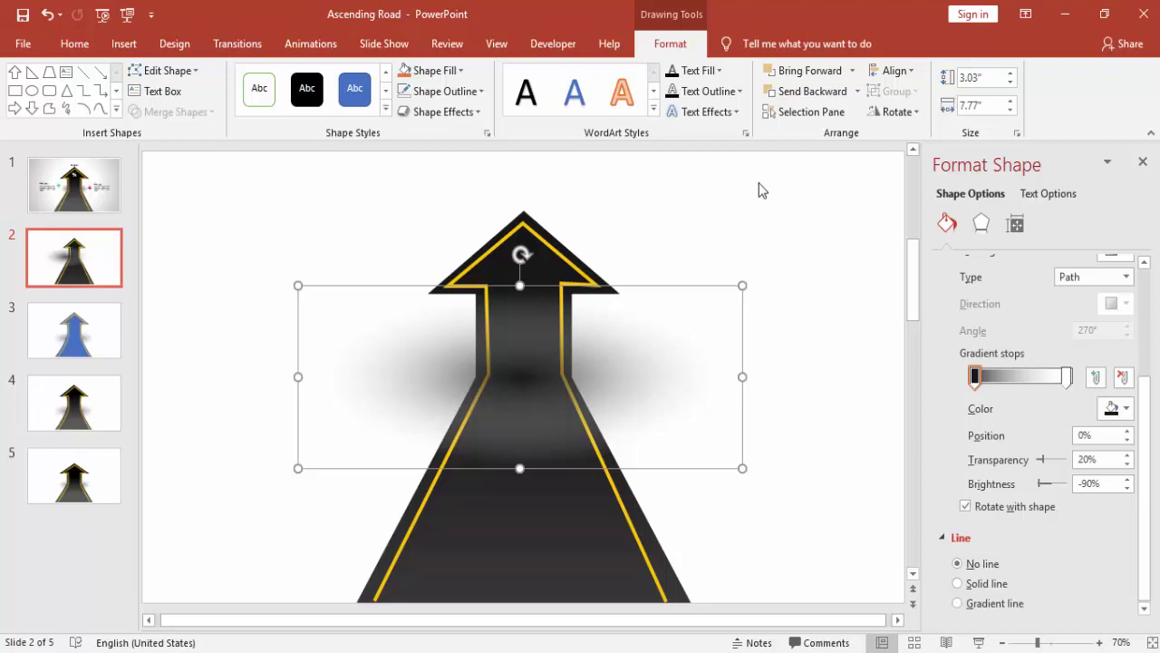
Step: Send the shadow oval behind the road arrow and darken it by moving its dark stop inward
{"action": "left_click", "coordinate": [856, 91]}
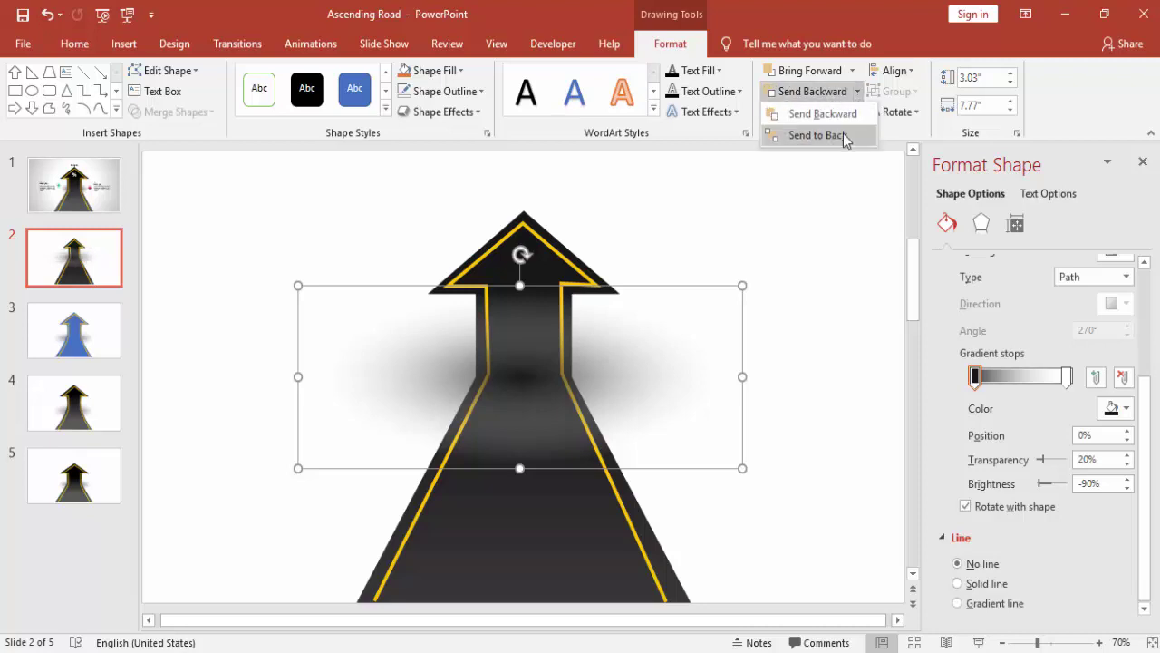
{"action": "left_click", "coordinate": [843, 136]}
{"action": "left_click", "coordinate": [795, 251]}
{"action": "left_click", "coordinate": [613, 374]}
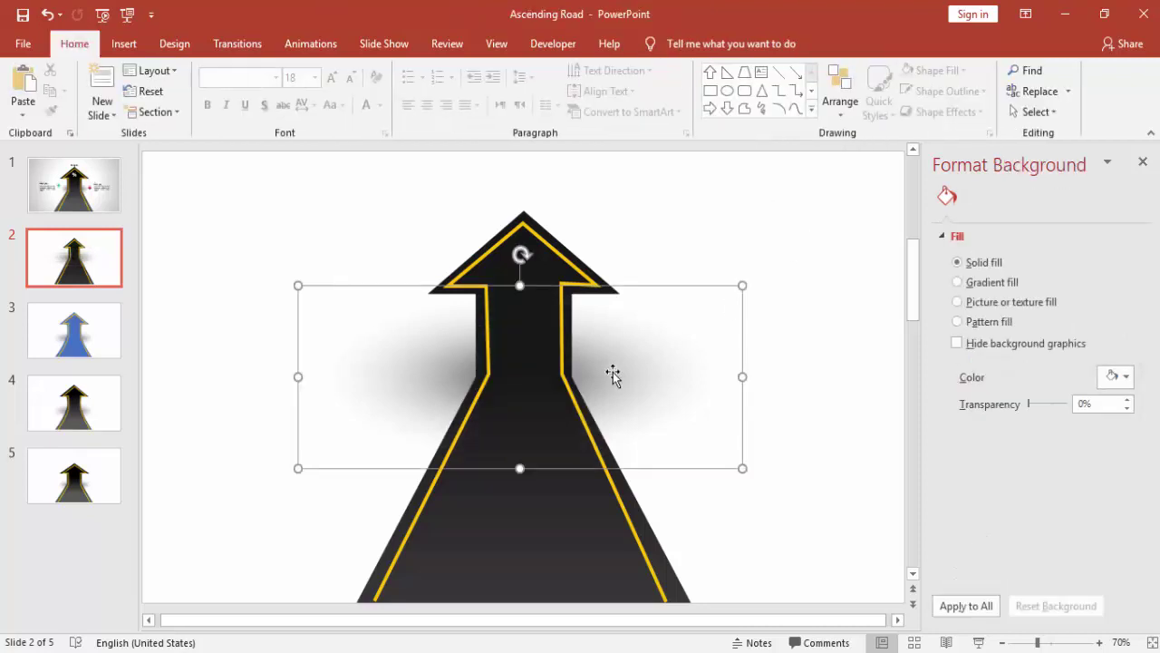
{"action": "left_click_drag", "start_coordinate": [611, 391], "coordinate": [616, 391]}
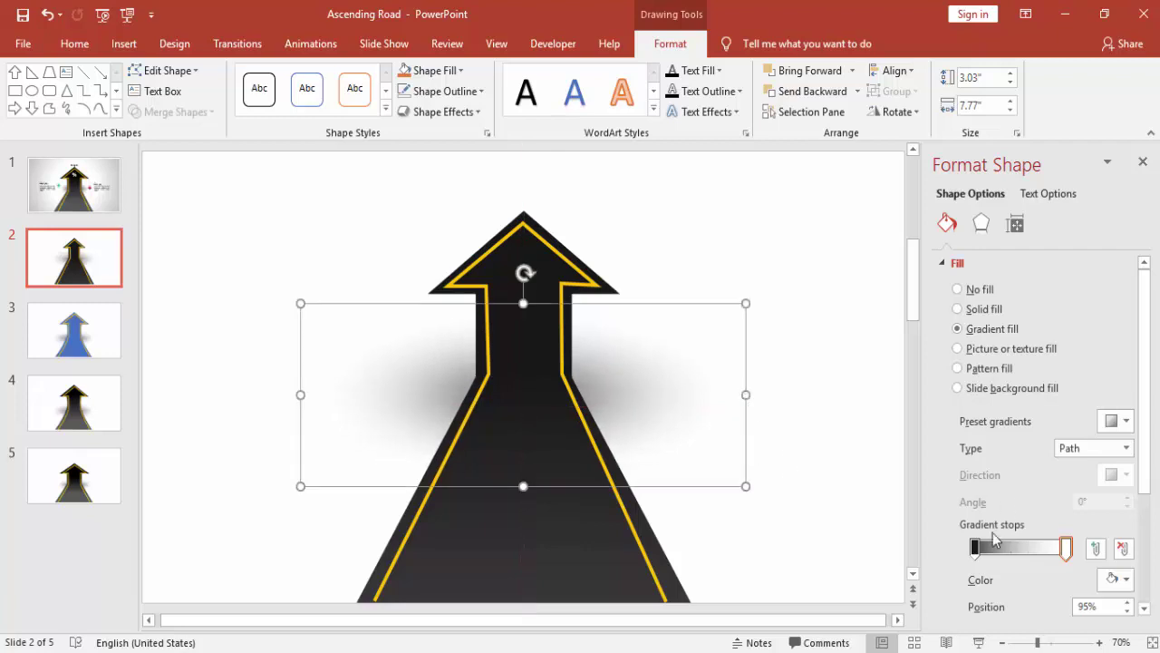
{"action": "left_click_drag", "start_coordinate": [977, 547], "coordinate": [998, 550]}
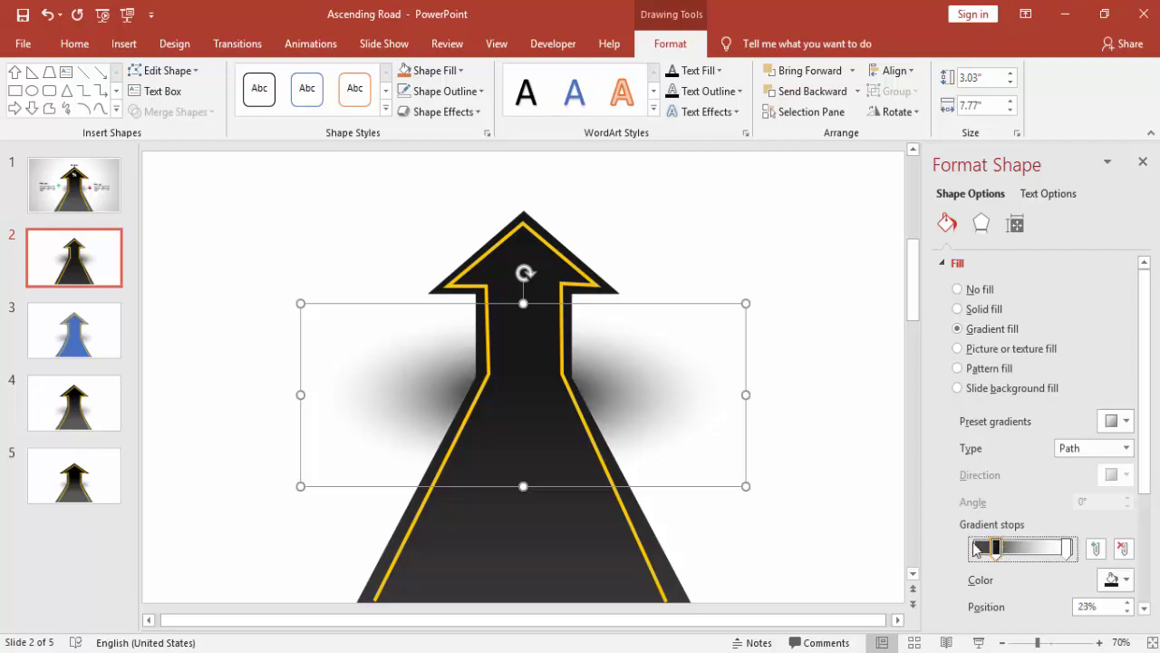
{"action": "left_click", "coordinate": [725, 504]}
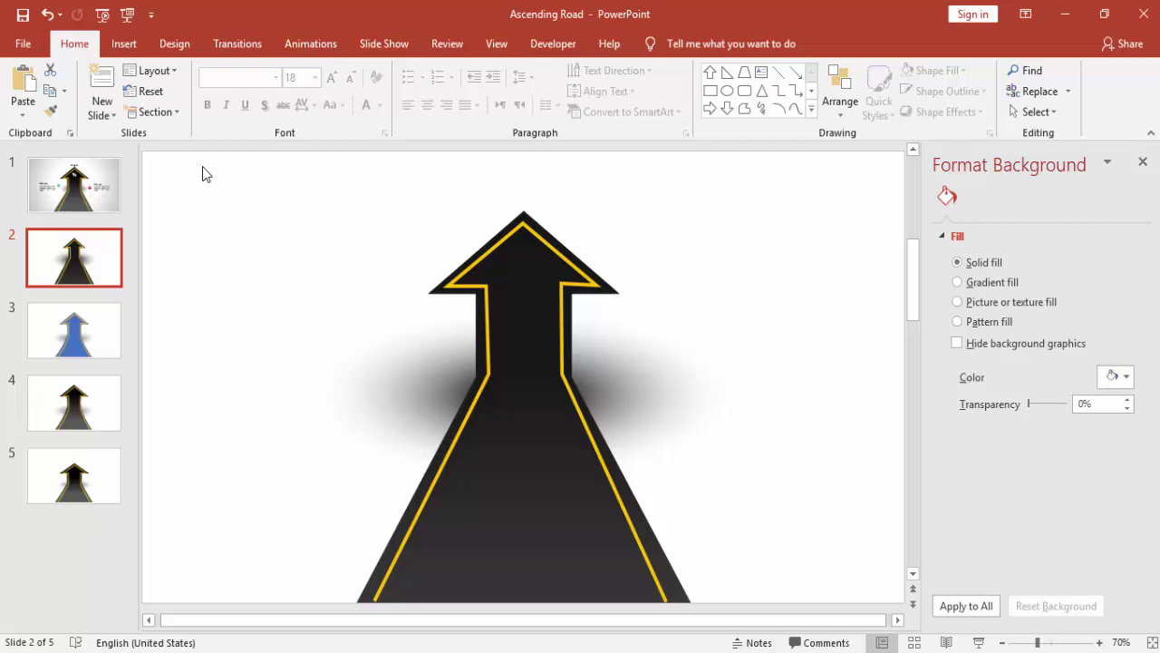
Step: Group the road, gold line and shadow, then shorten the group from the top
{"action": "left_click_drag", "start_coordinate": [870, 609], "coordinate": [871, 609]}
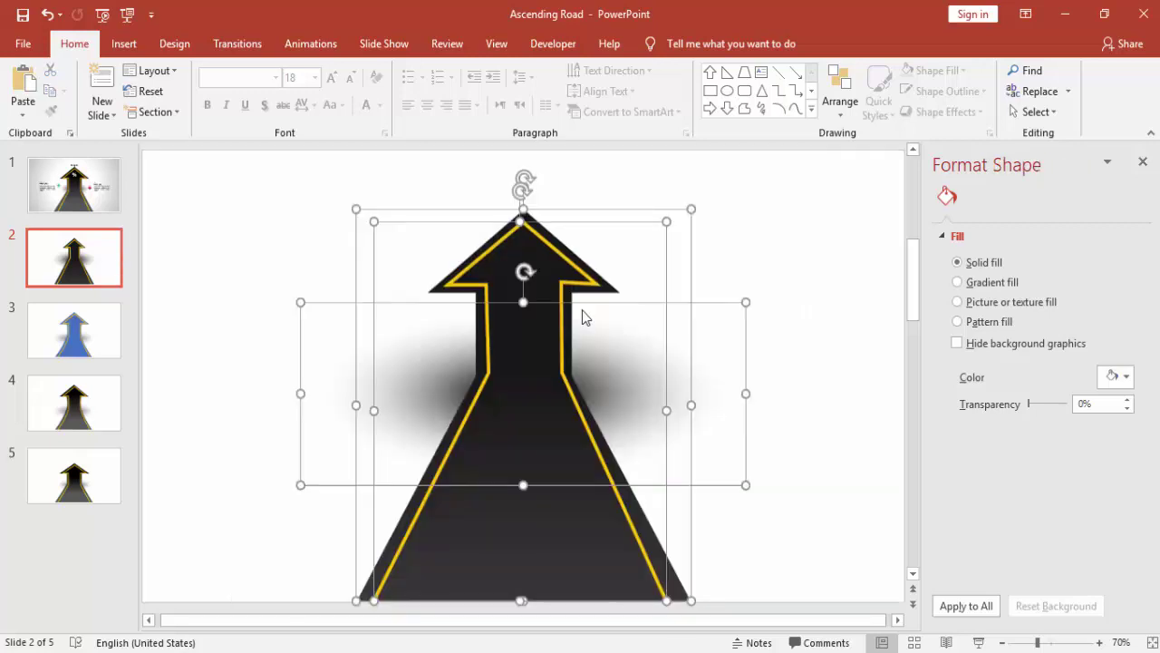
{"action": "right_click", "coordinate": [580, 300]}
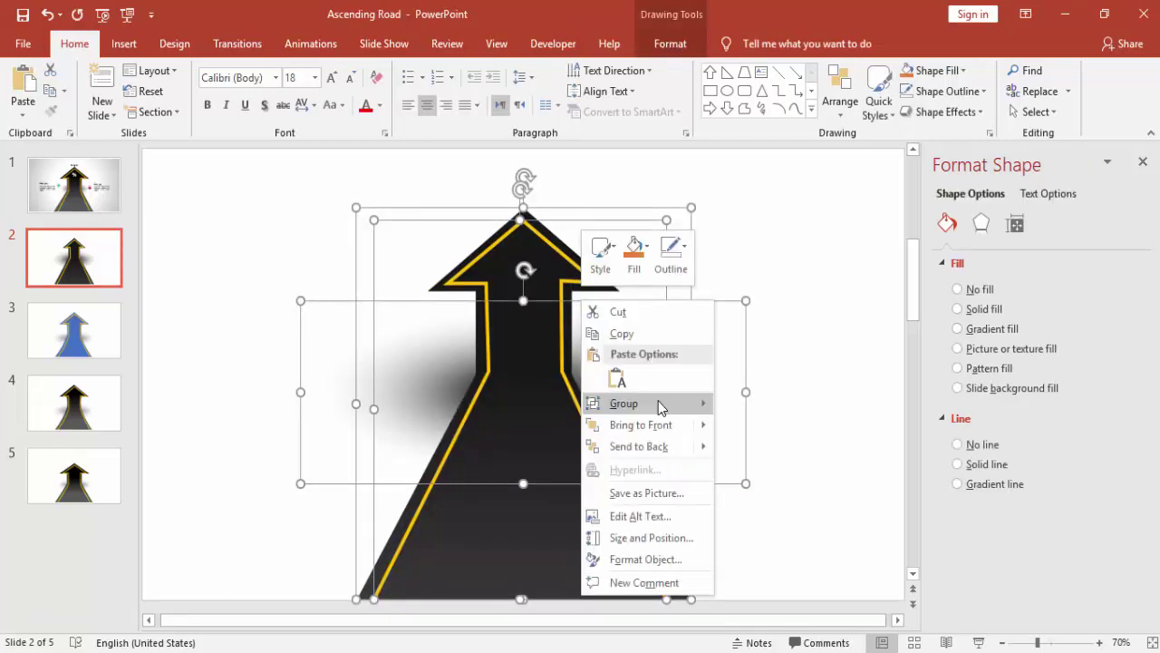
{"action": "left_click", "coordinate": [727, 413]}
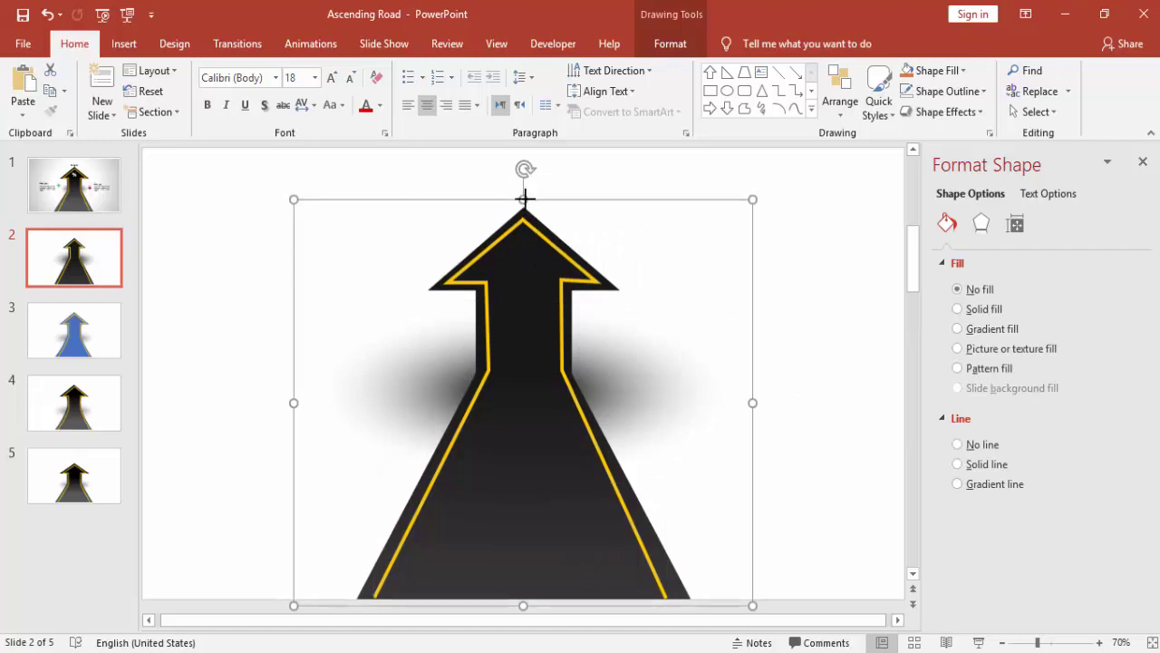
{"action": "left_click_drag", "start_coordinate": [525, 198], "coordinate": [529, 270]}
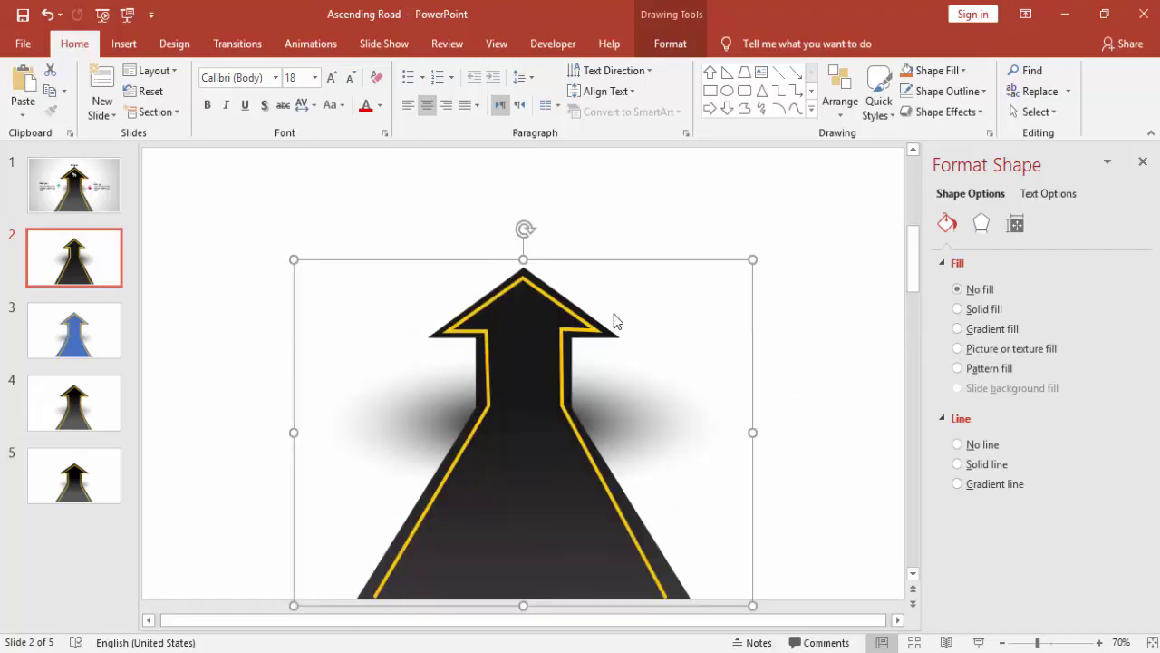
{"action": "left_click", "coordinate": [829, 385]}
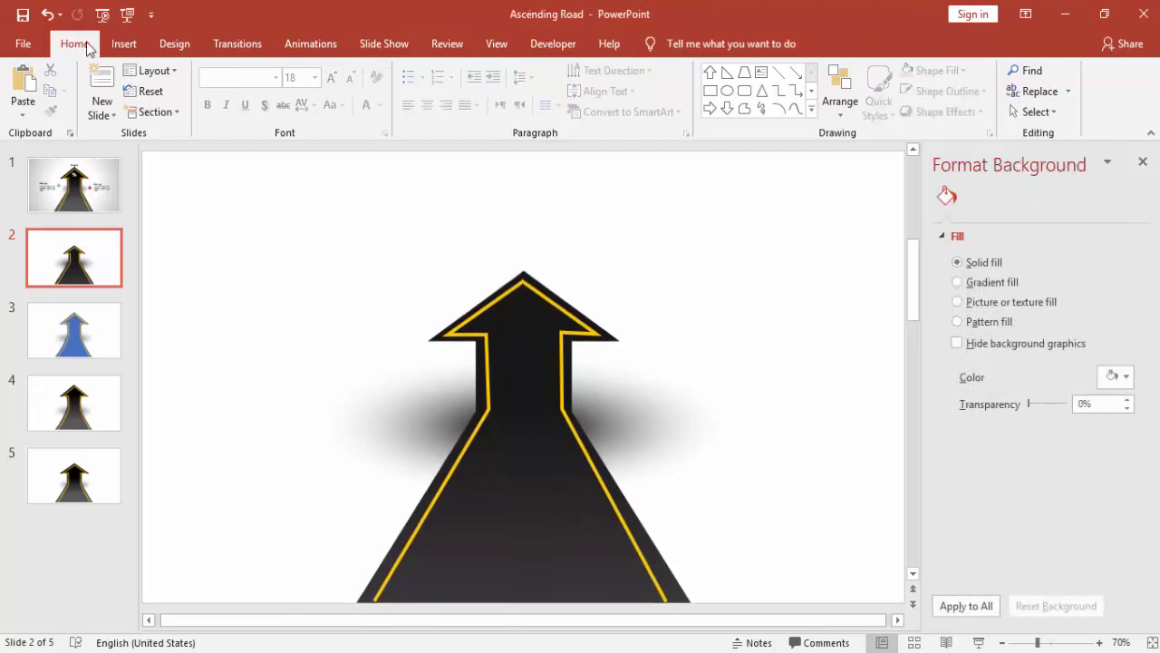
Step: Add a text box containing '%' and make it bold at 54 pt
{"action": "left_click", "coordinate": [127, 43]}
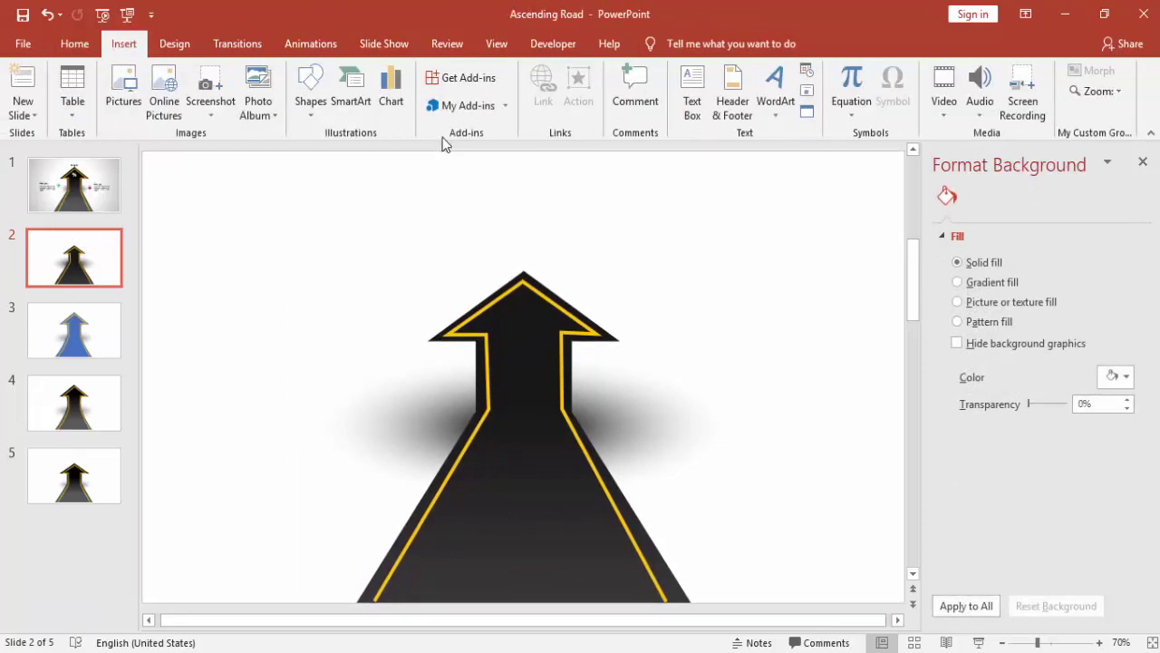
{"action": "left_click", "coordinate": [689, 107]}
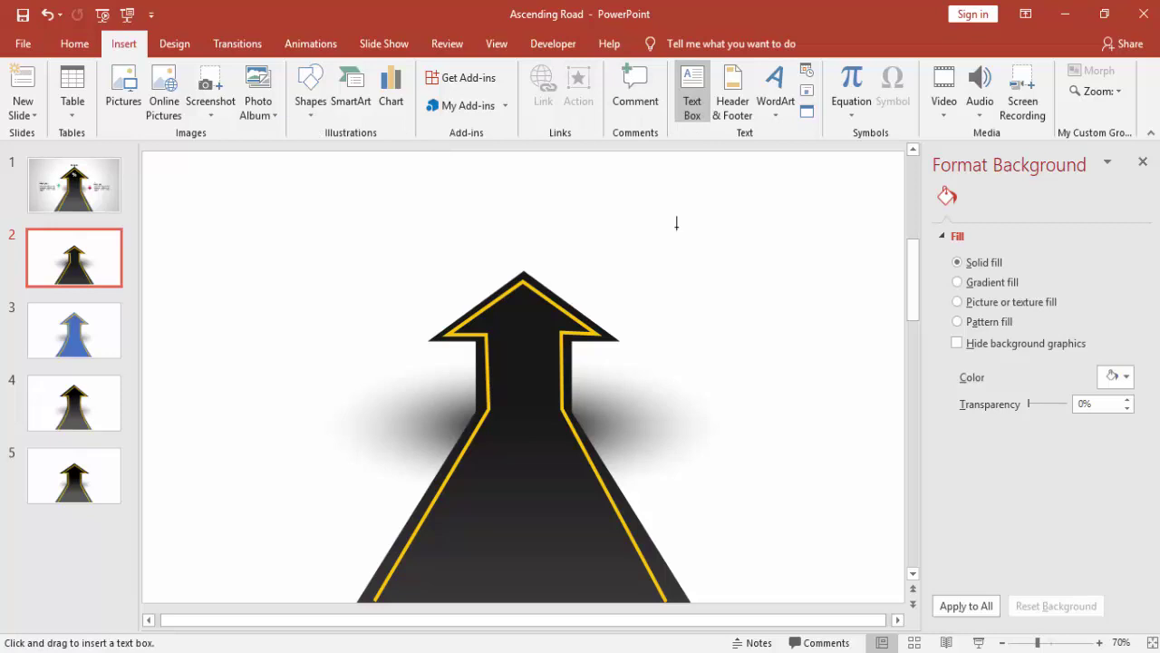
{"action": "left_click", "coordinate": [678, 228]}
{"action": "type", "text": "%"}
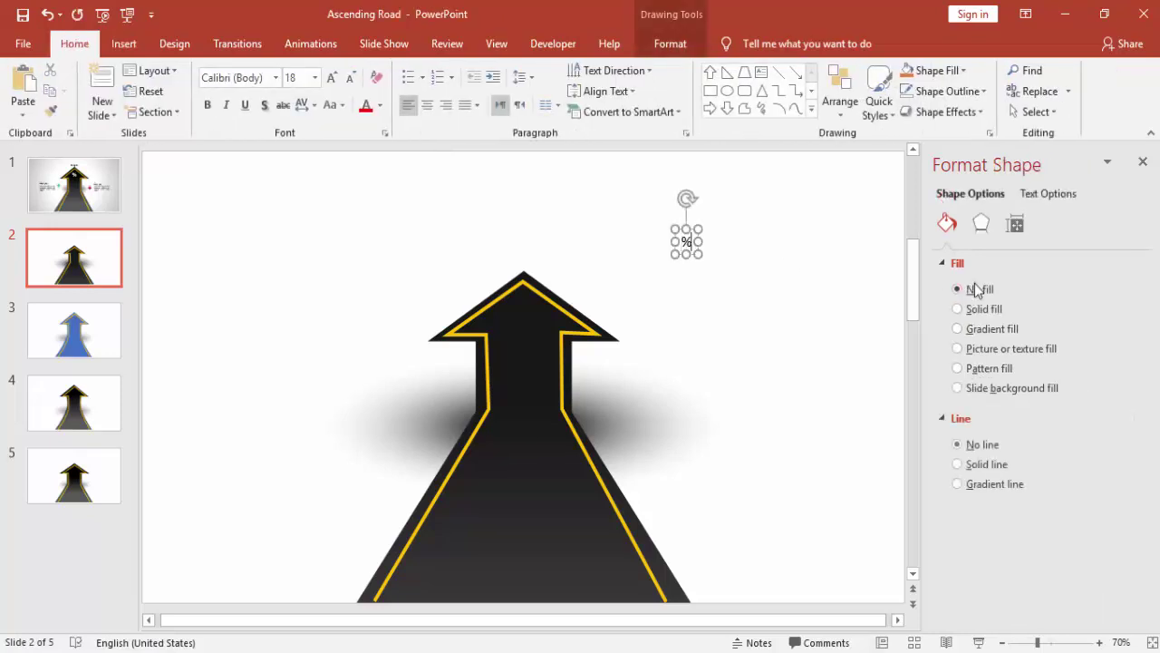
{"action": "double_click", "coordinate": [685, 243]}
{"action": "left_click", "coordinate": [333, 78]}
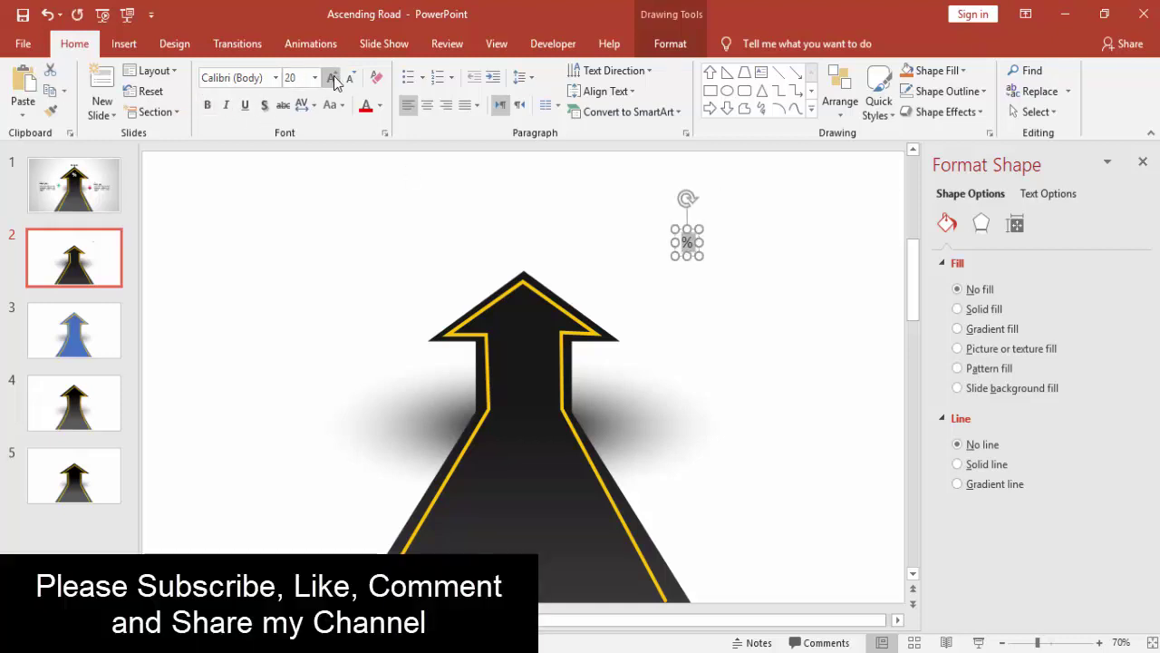
{"action": "left_click", "coordinate": [332, 79]}
{"action": "left_click", "coordinate": [333, 79]}
{"action": "left_click", "coordinate": [333, 79]}
{"action": "left_click", "coordinate": [333, 79]}
{"action": "left_click", "coordinate": [332, 79]}
{"action": "left_click", "coordinate": [333, 79]}
{"action": "left_click", "coordinate": [332, 79]}
{"action": "left_click", "coordinate": [333, 79]}
{"action": "left_click", "coordinate": [205, 106]}
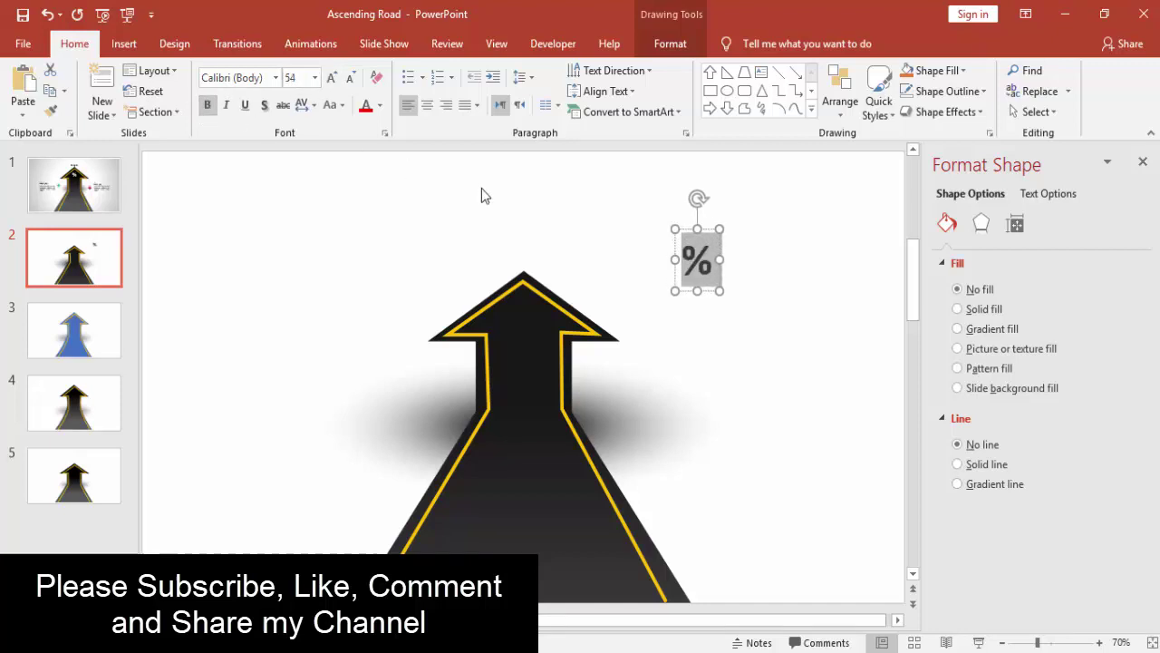
Step: Colour the % white and centre it inside the road arrow's tip
{"action": "left_click", "coordinate": [713, 246]}
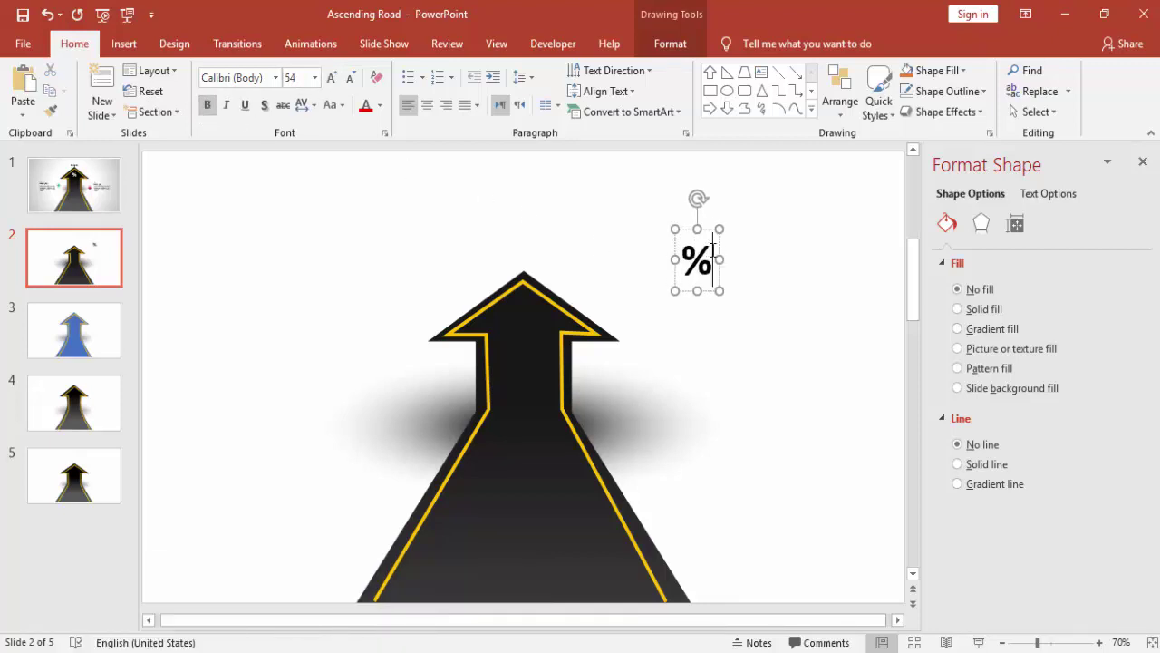
{"action": "left_click_drag", "start_coordinate": [720, 254], "coordinate": [535, 322]}
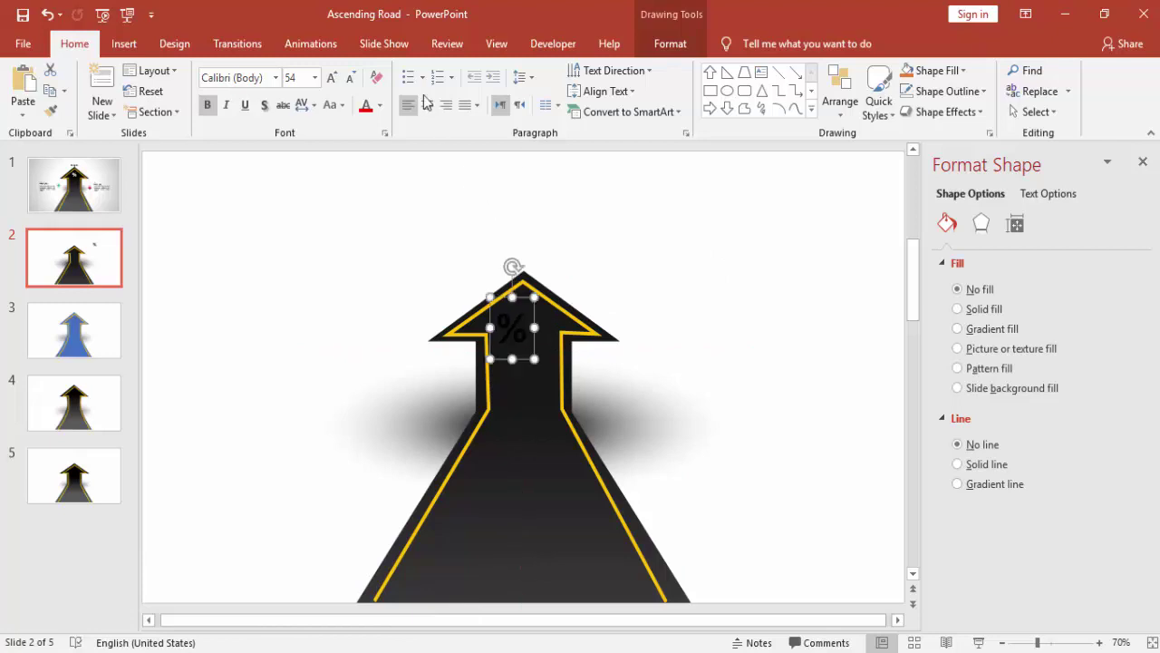
{"action": "left_click", "coordinate": [379, 105]}
{"action": "left_click", "coordinate": [367, 141]}
{"action": "left_click_drag", "start_coordinate": [534, 322], "coordinate": [546, 312]}
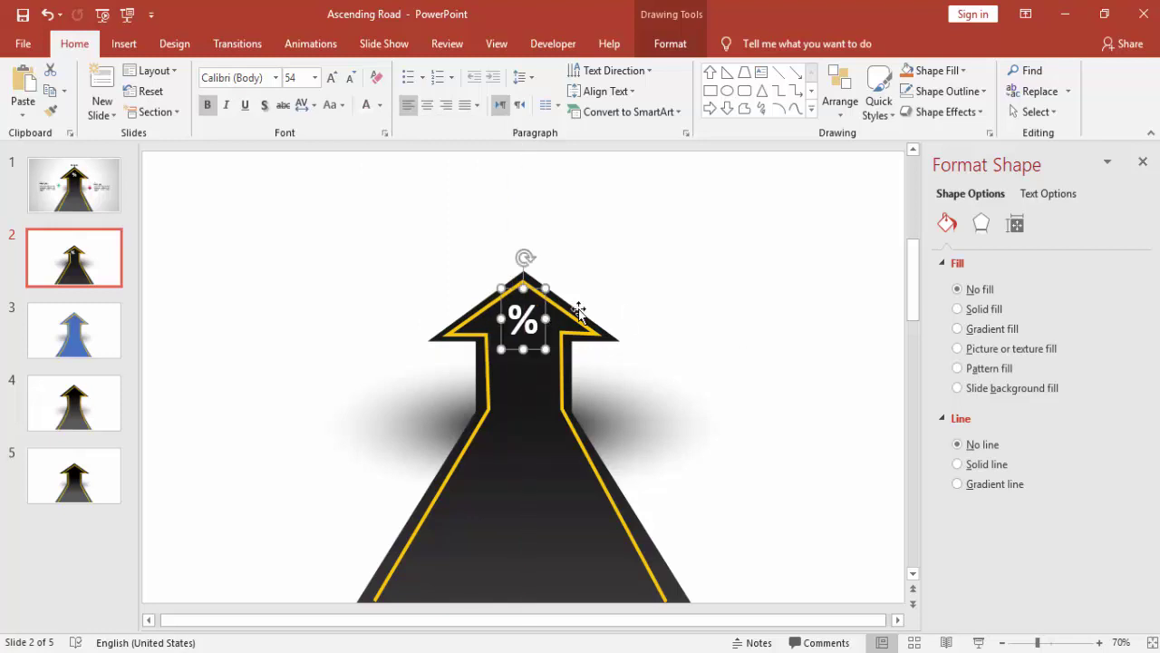
{"action": "left_click", "coordinate": [653, 317]}
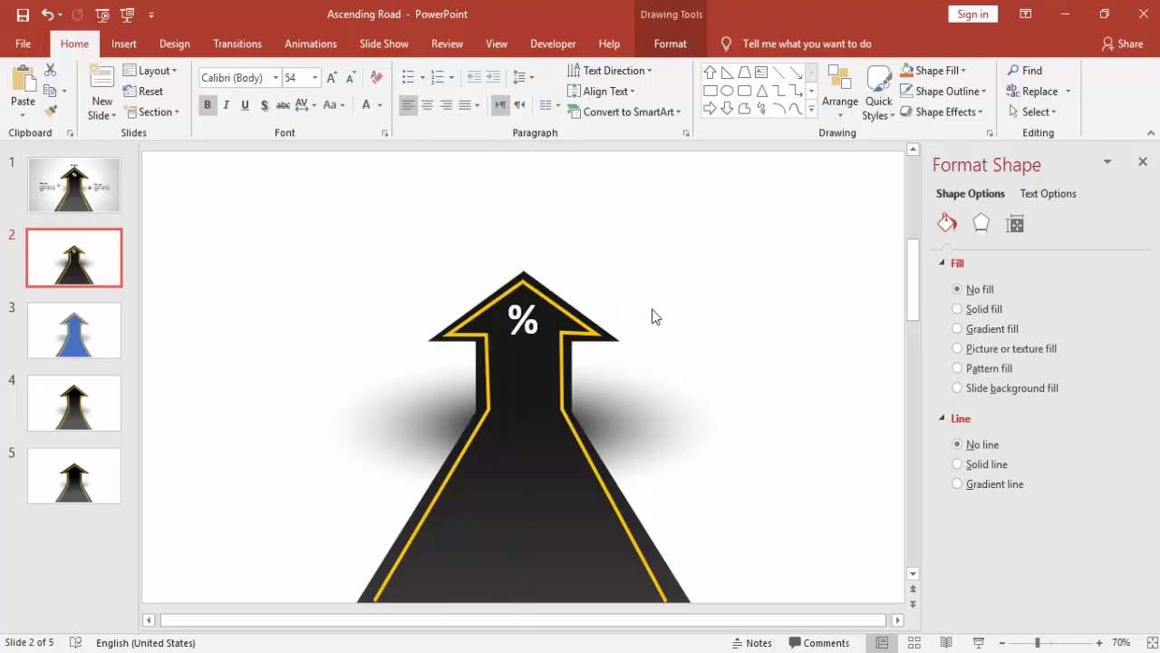
Step: Draw a small down arrow shape to the right of the road
{"action": "left_click", "coordinate": [127, 43]}
{"action": "left_click", "coordinate": [310, 104]}
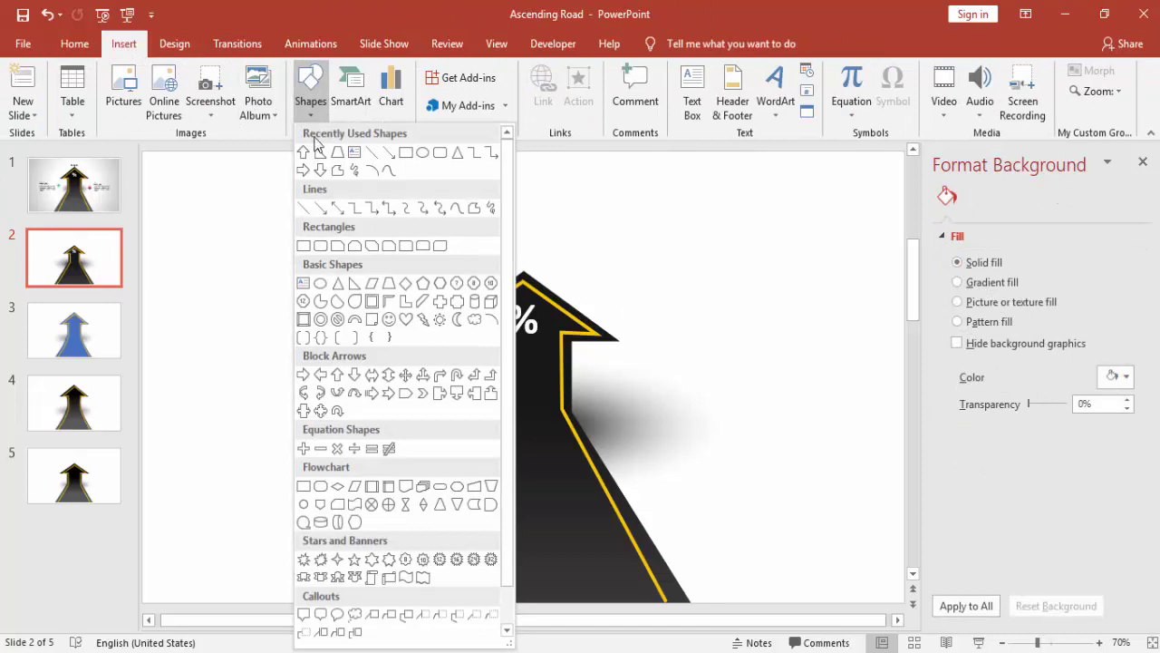
{"action": "left_click", "coordinate": [355, 379]}
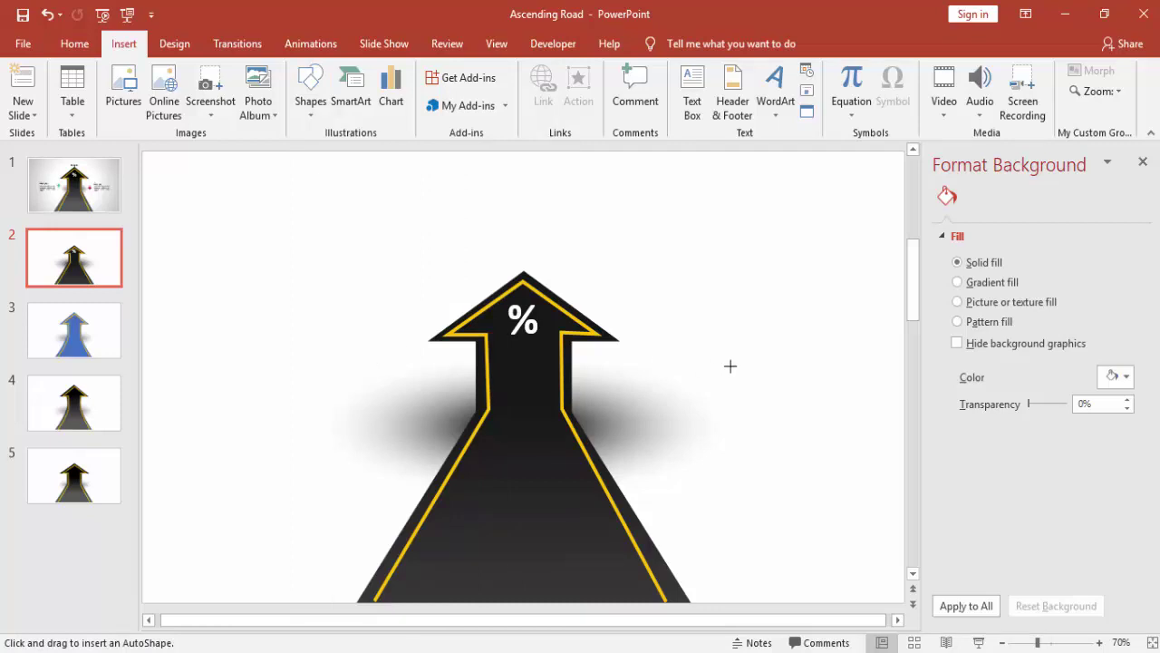
{"action": "left_click_drag", "start_coordinate": [641, 352], "coordinate": [685, 398]}
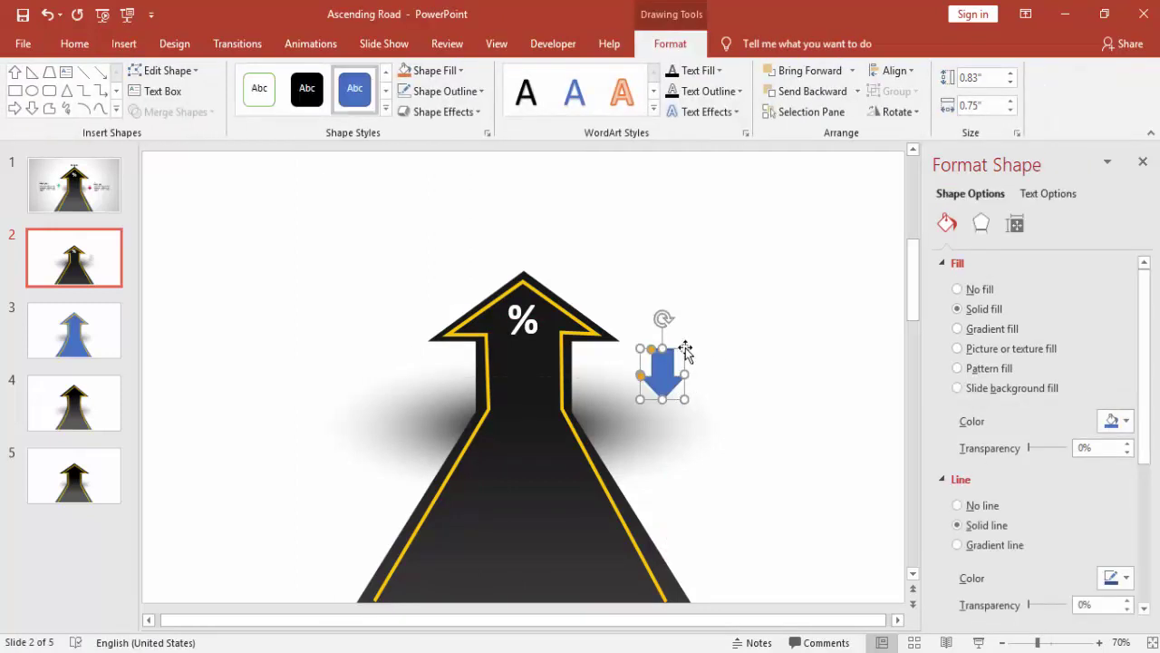
Step: Fill the arrow with a two-stop gradient from fully transparent to dark red
{"action": "left_click", "coordinate": [995, 330]}
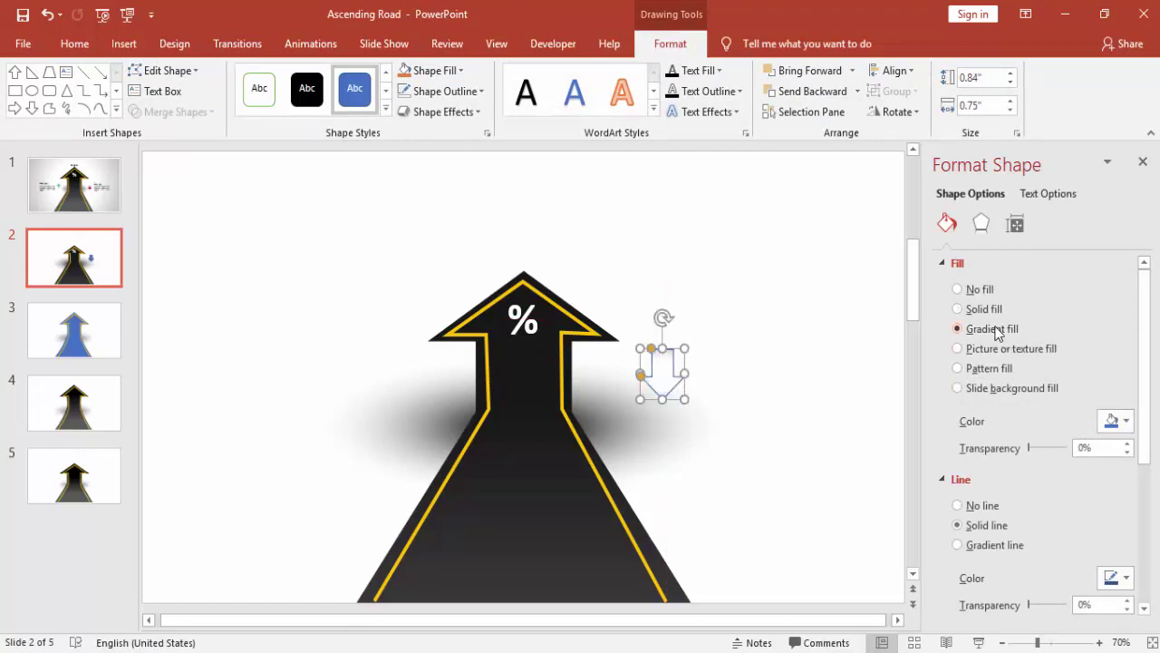
{"action": "left_click", "coordinate": [1015, 544]}
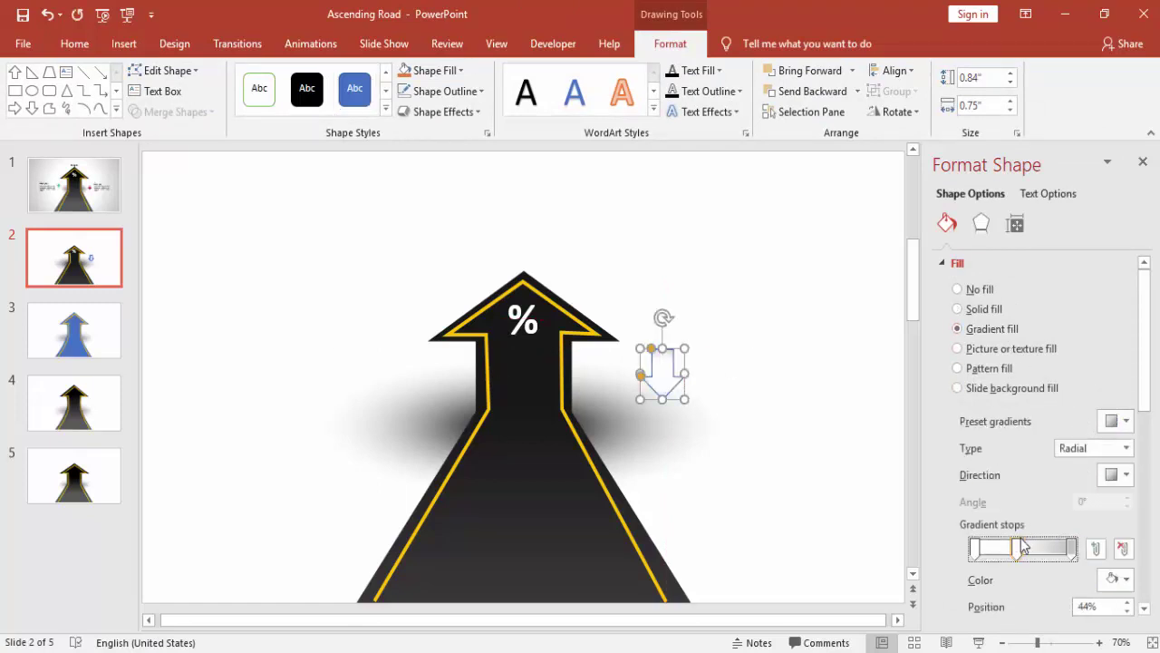
{"action": "left_click", "coordinate": [1122, 548]}
{"action": "left_click", "coordinate": [1073, 548]}
{"action": "left_click", "coordinate": [1116, 579]}
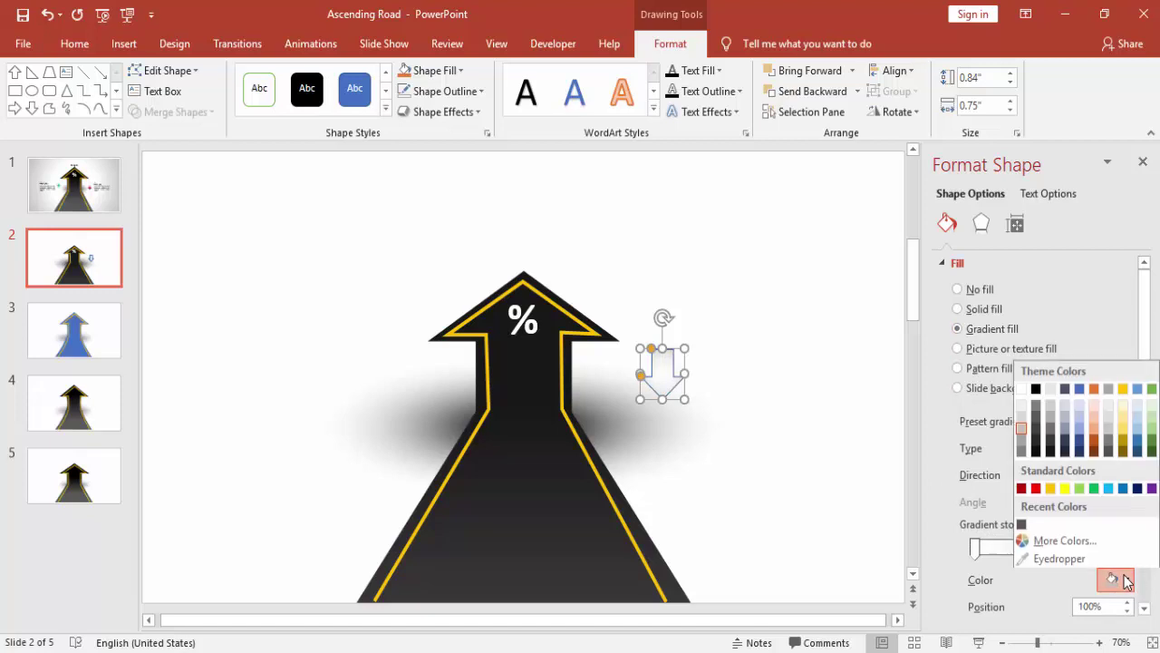
{"action": "left_click", "coordinate": [1021, 487]}
{"action": "left_click", "coordinate": [1125, 448]}
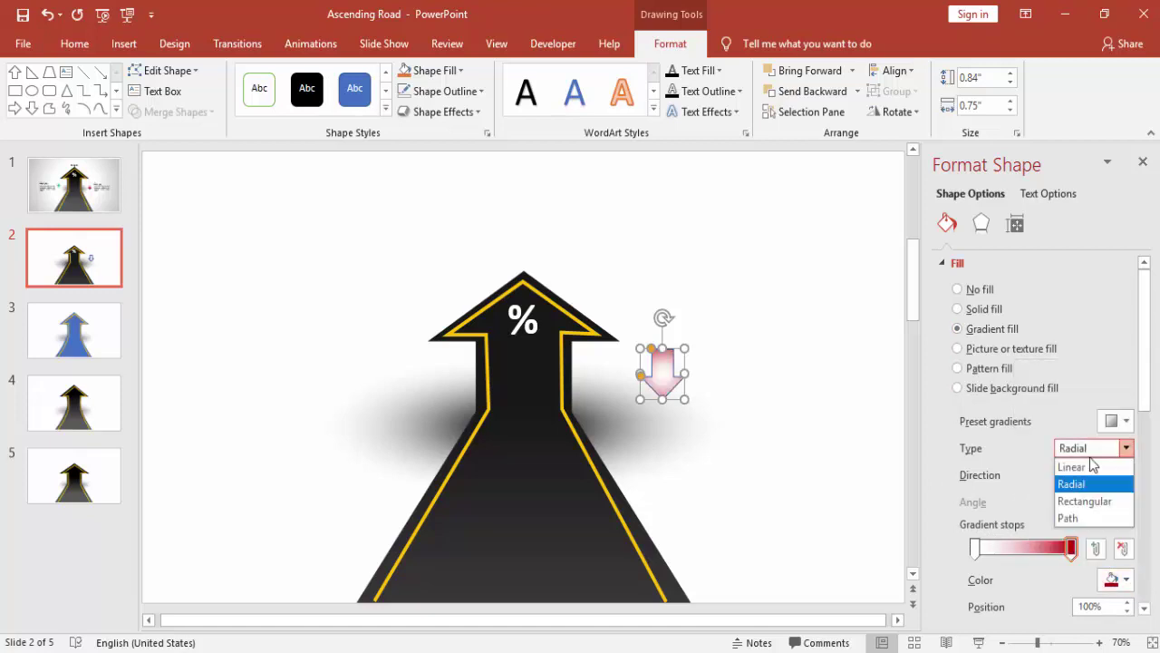
{"action": "left_click", "coordinate": [975, 548]}
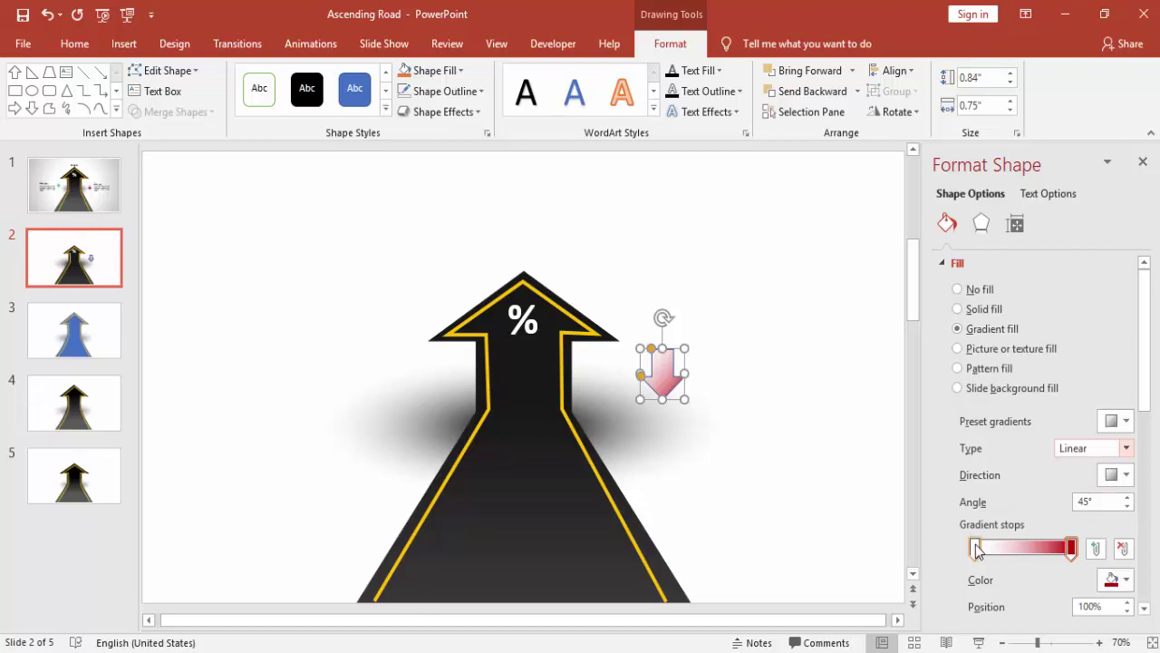
{"action": "scroll", "coordinate": [1145, 390], "scroll_direction": "down", "scroll_amount": 3}
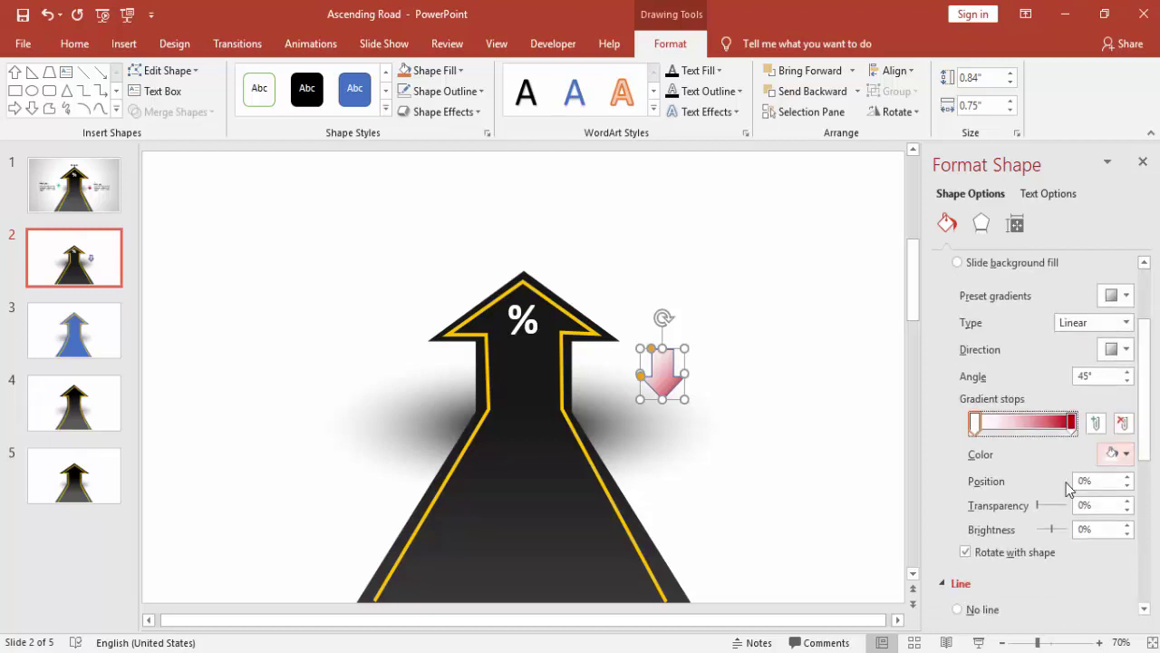
{"action": "left_click_drag", "start_coordinate": [1083, 511], "coordinate": [1090, 513]}
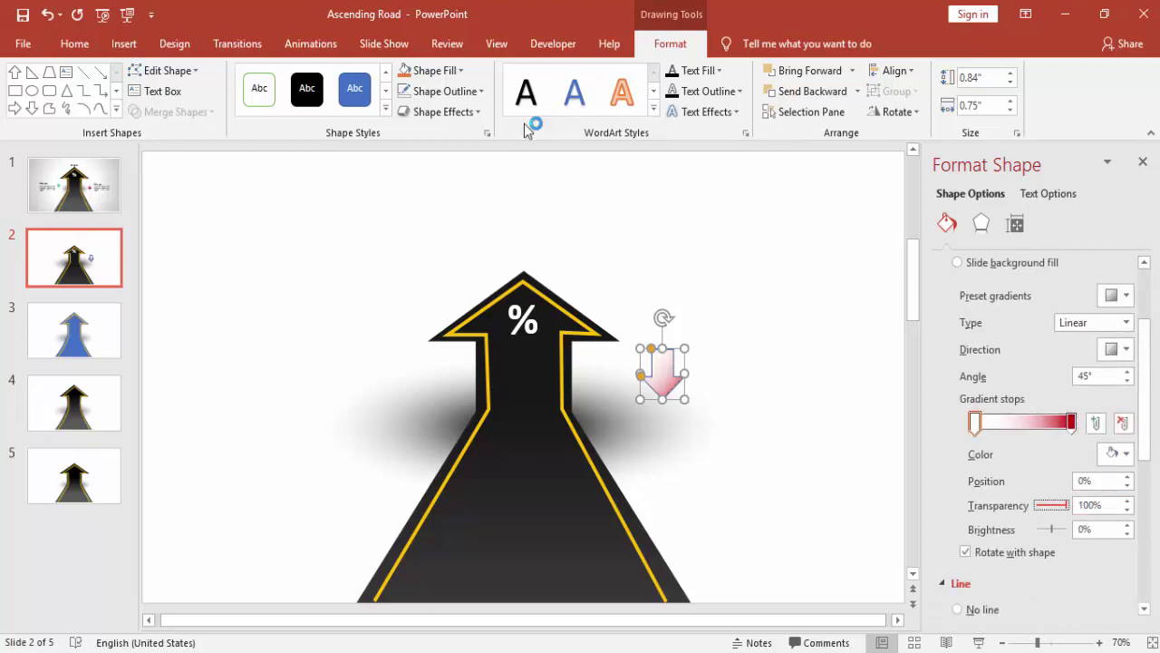
Step: Remove the arrow's outline and set the gradient direction to Linear Down
{"action": "left_click", "coordinate": [446, 90]}
{"action": "left_click", "coordinate": [453, 284]}
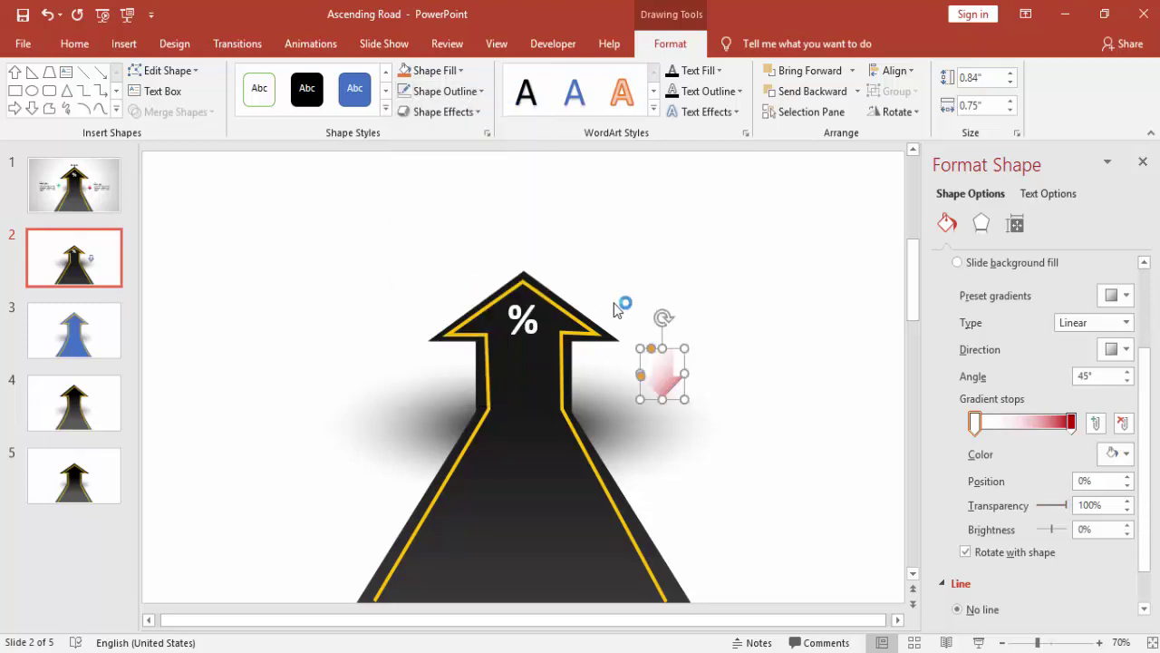
{"action": "left_click_drag", "start_coordinate": [1068, 426], "coordinate": [1056, 427]}
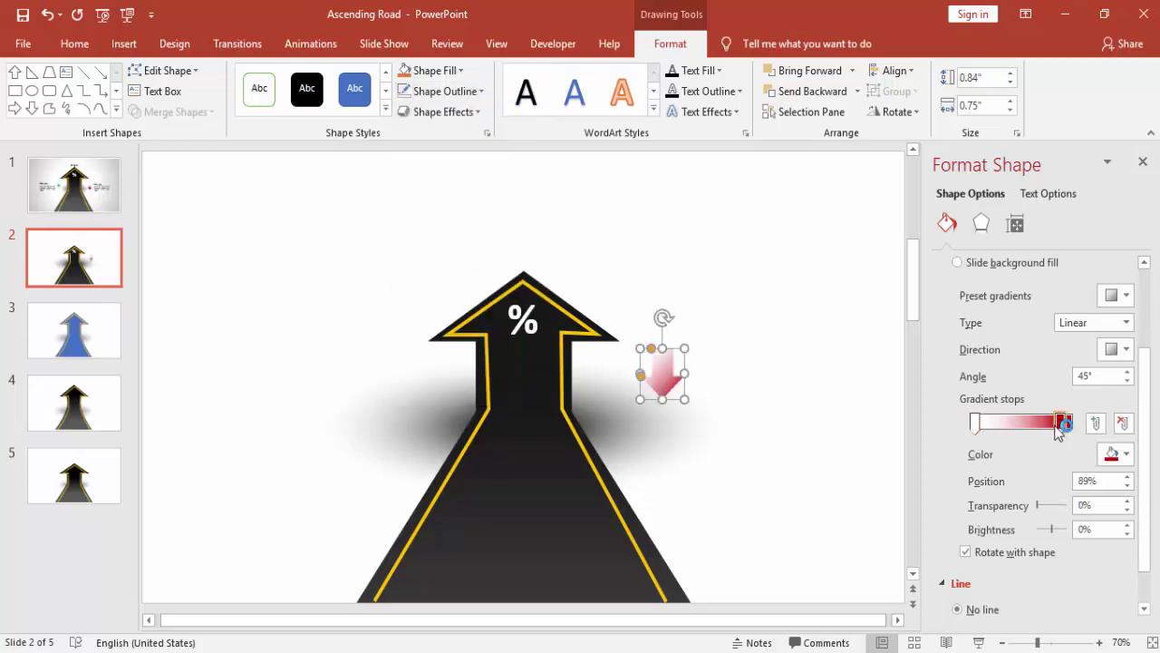
{"action": "left_click", "coordinate": [1125, 349]}
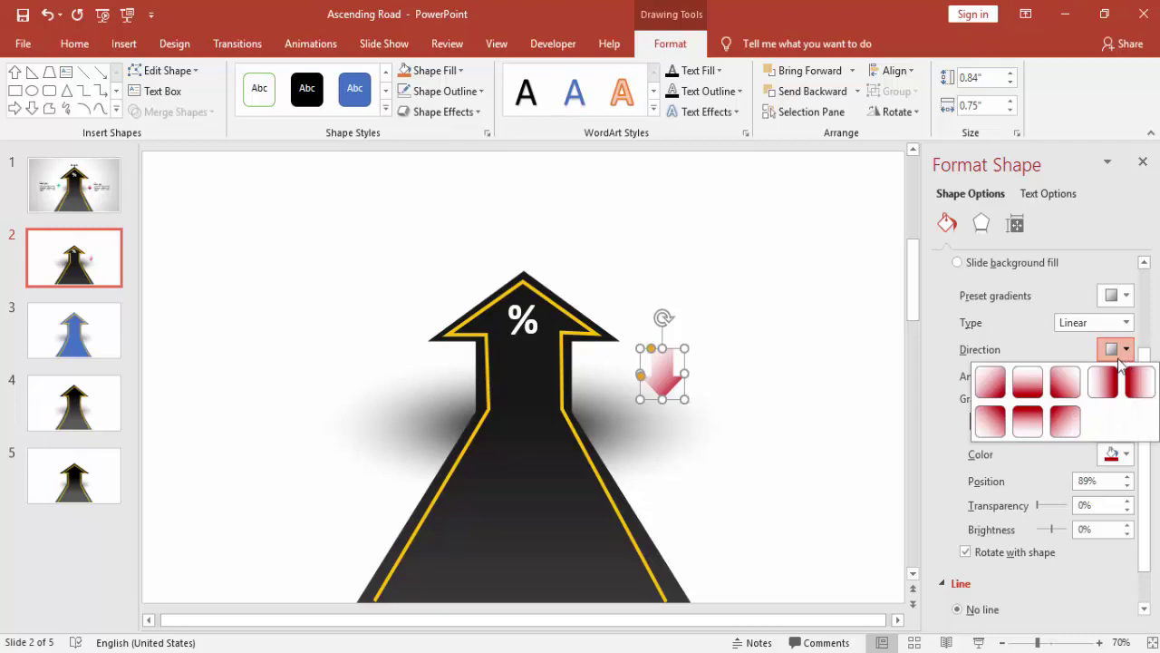
{"action": "left_click", "coordinate": [1028, 382]}
{"action": "left_click", "coordinate": [834, 388]}
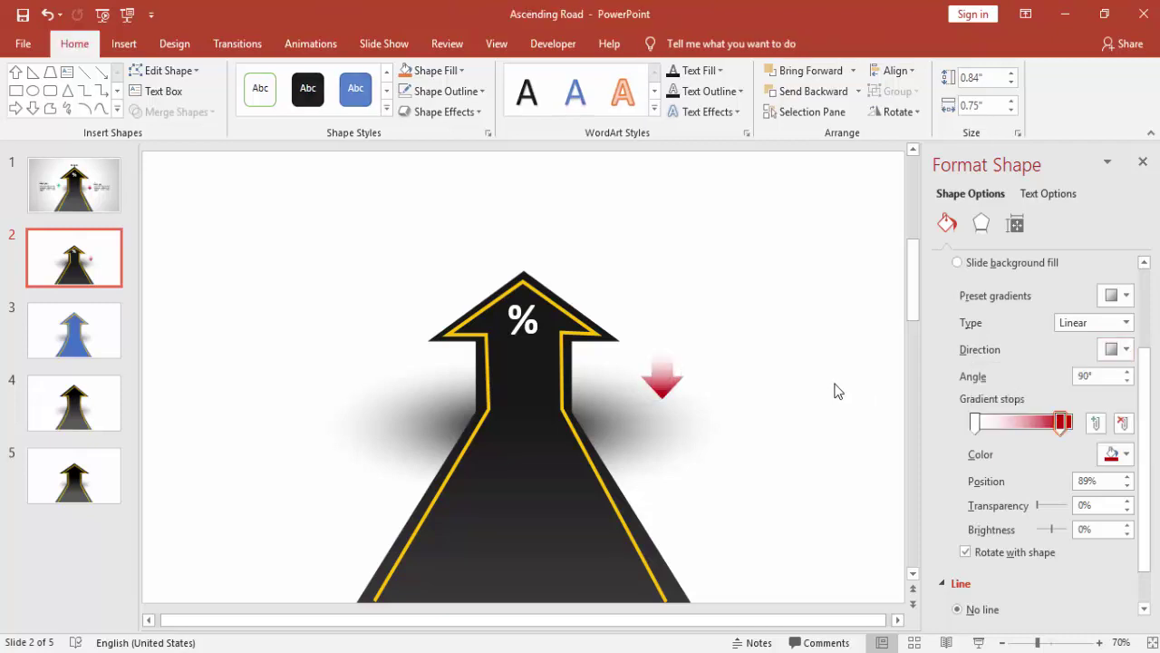
Step: Copy the red arrow to the road's left, flip it vertically, and make its gradient green
{"action": "left_click", "coordinate": [668, 377]}
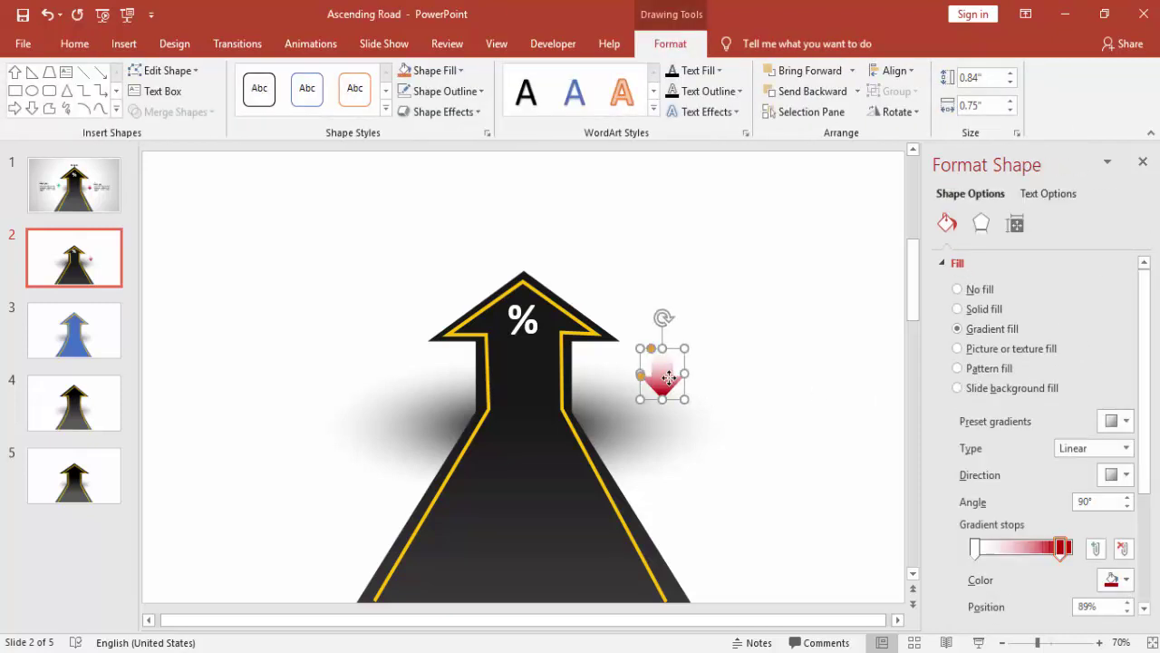
{"action": "left_click_drag", "start_coordinate": [668, 377], "coordinate": [417, 375]}
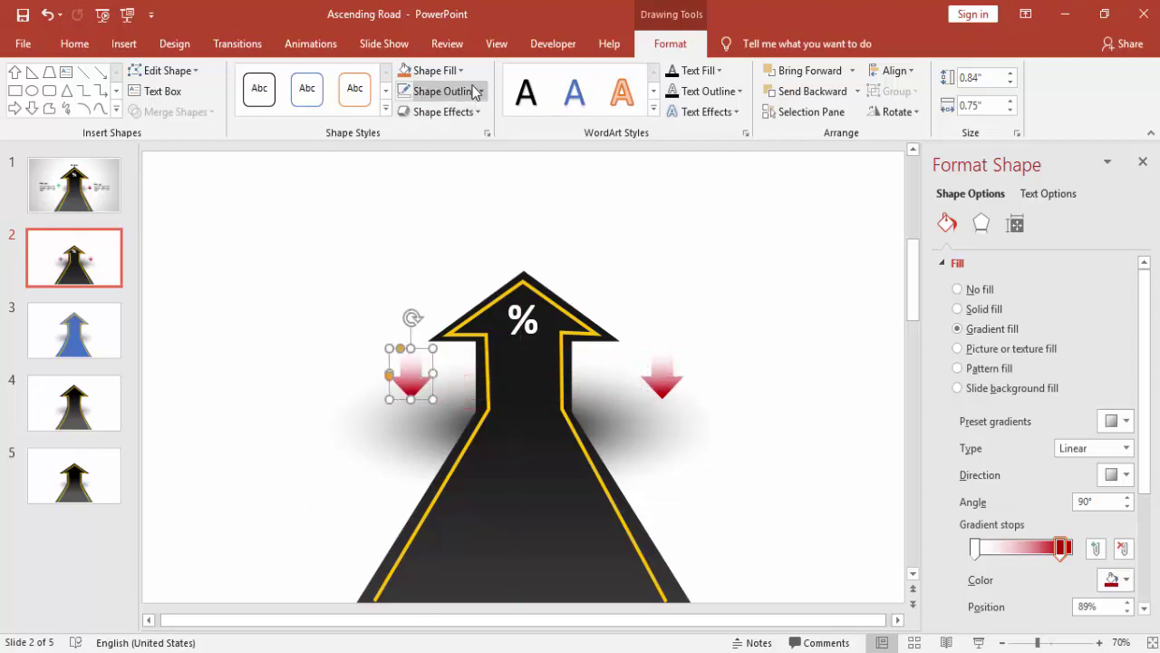
{"action": "left_click", "coordinate": [897, 112]}
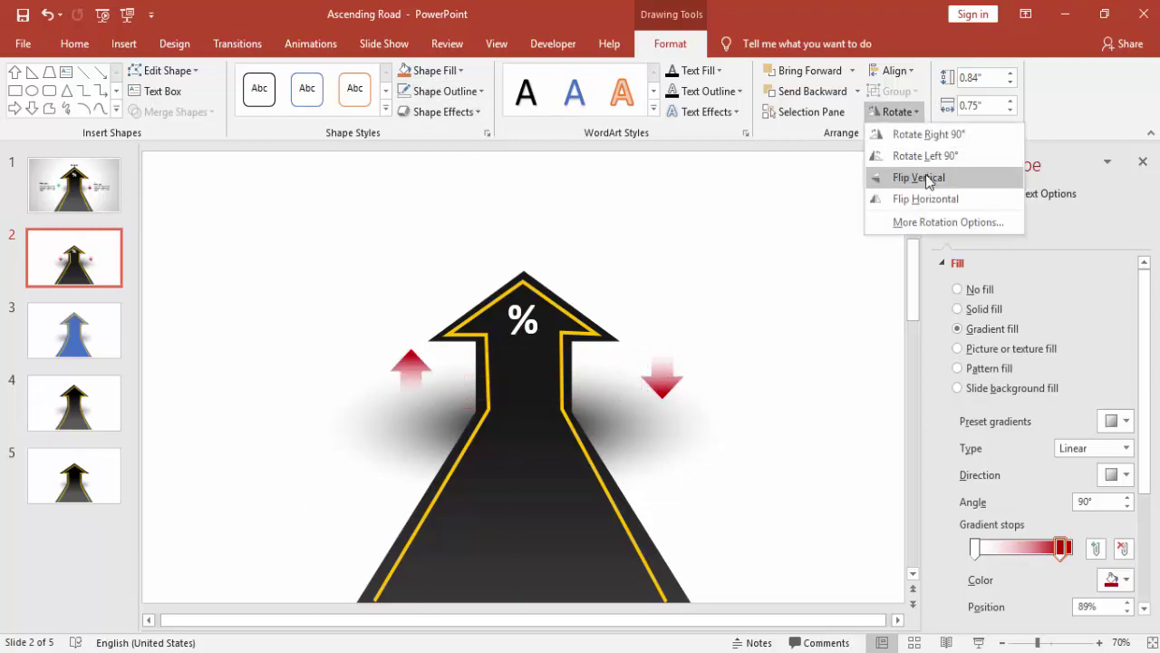
{"action": "left_click", "coordinate": [928, 178]}
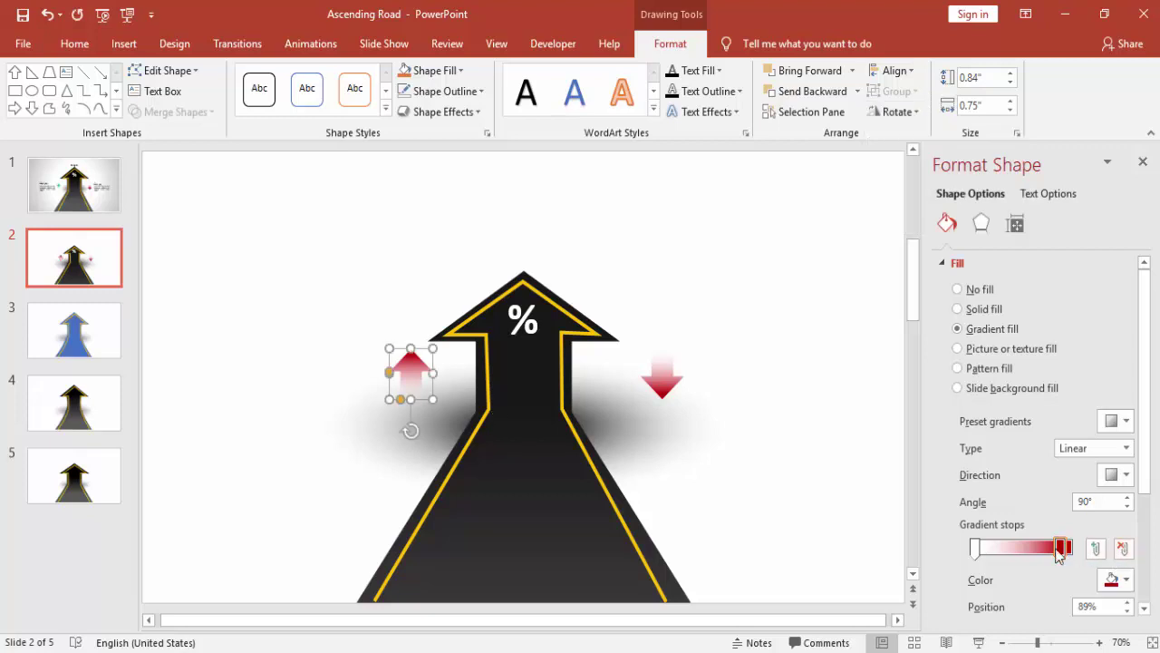
{"action": "left_click", "coordinate": [1124, 579]}
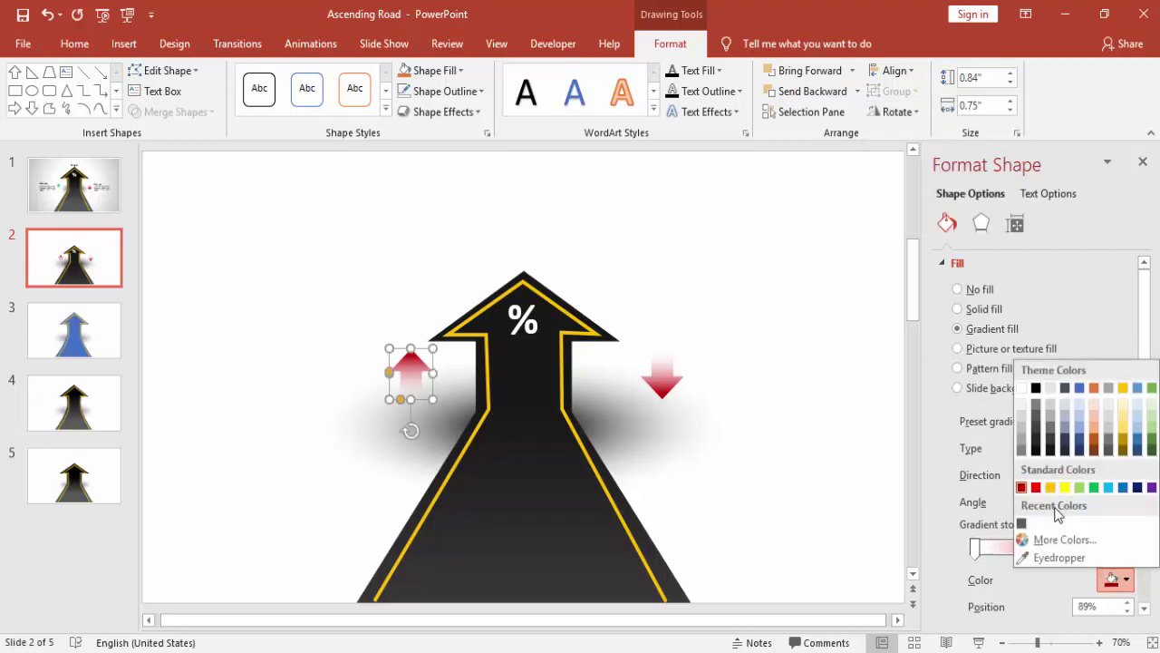
{"action": "left_click", "coordinate": [1093, 488]}
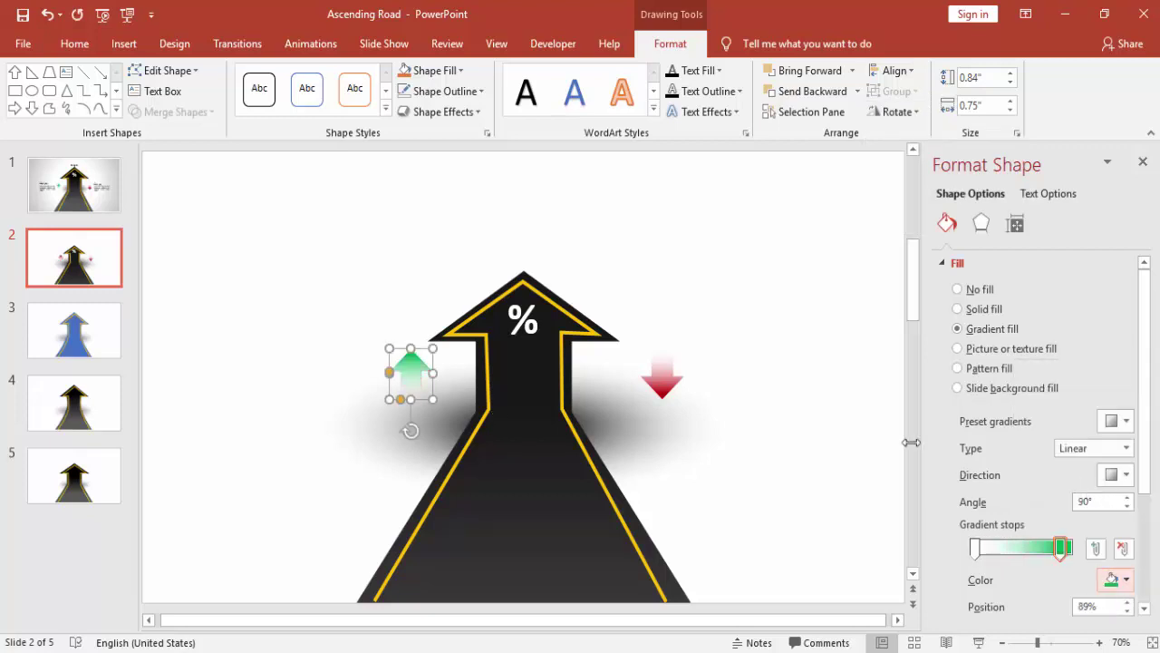
Step: Insert a text box with =lorem(1) text and delete the extra trailing sentences
{"action": "left_click", "coordinate": [814, 417]}
{"action": "left_click", "coordinate": [124, 44]}
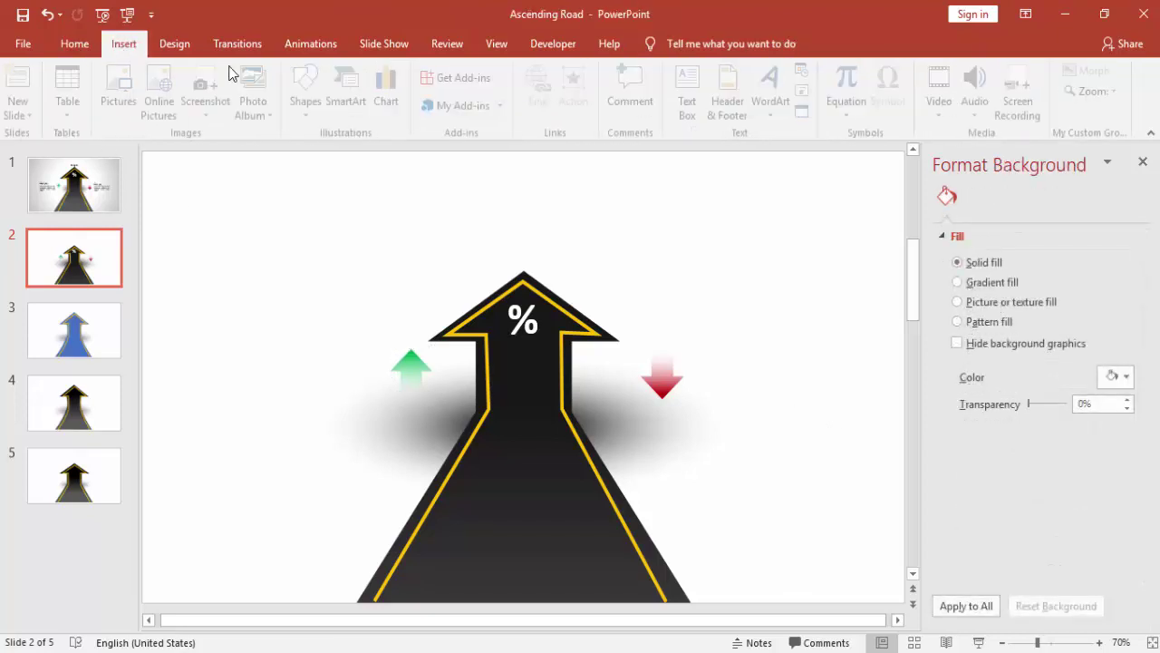
{"action": "left_click", "coordinate": [692, 90]}
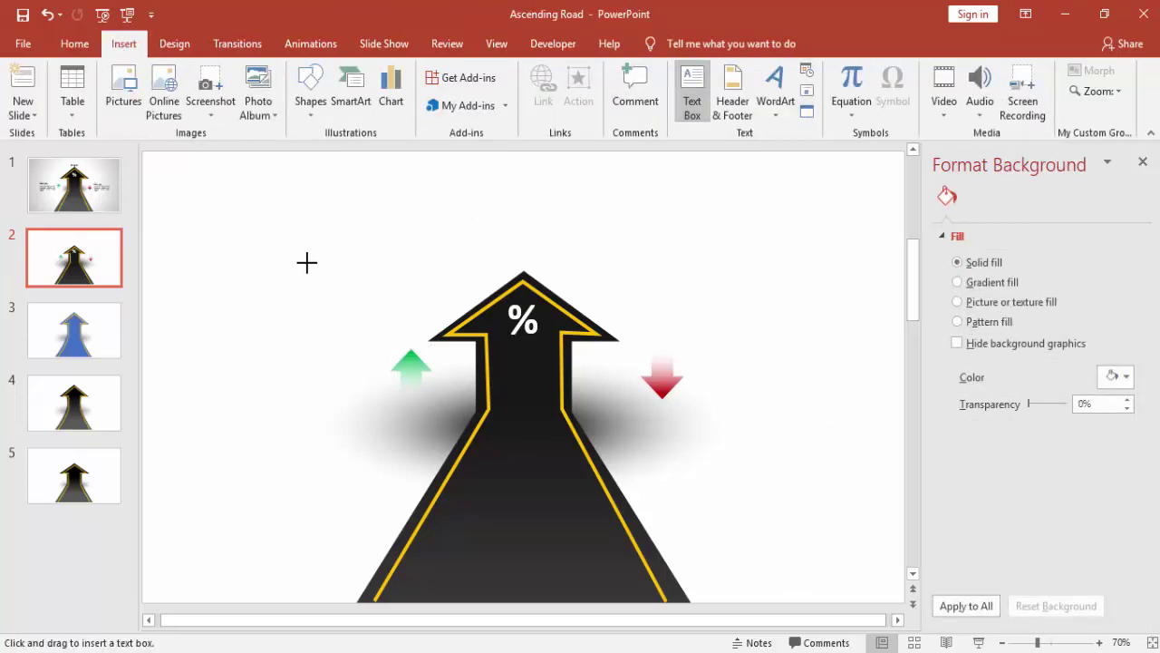
{"action": "left_click_drag", "start_coordinate": [285, 256], "coordinate": [391, 299]}
{"action": "type", "text": "=lorem"}
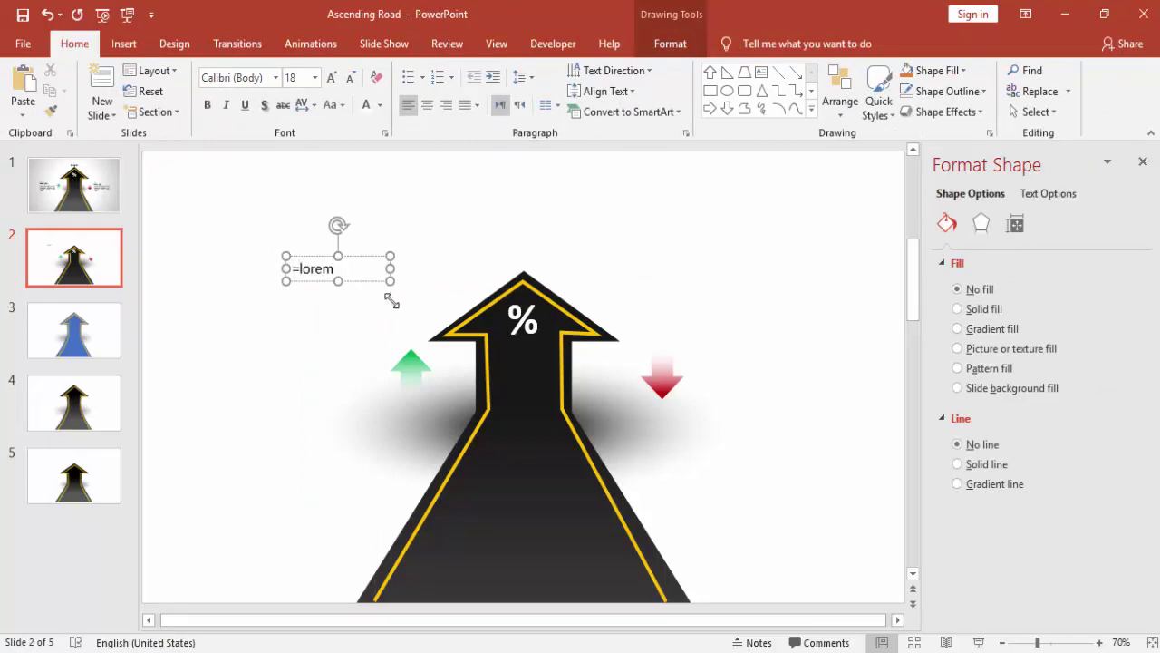
{"action": "type", "text": "(1)"}
{"action": "key", "text": "Return"}
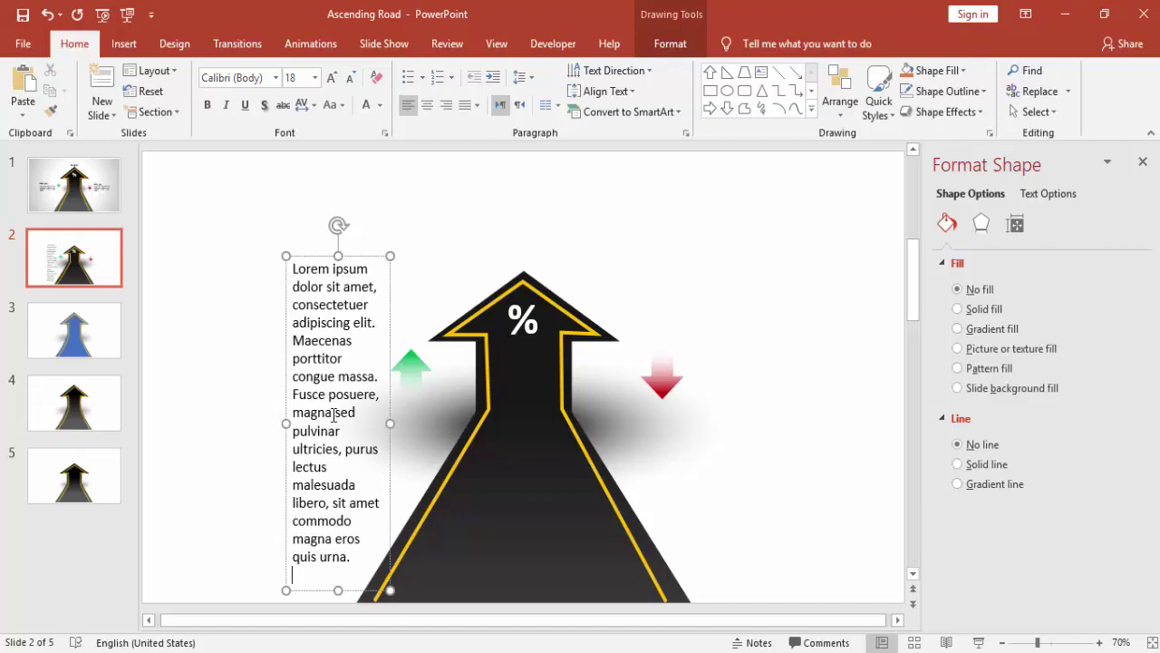
{"action": "left_click_drag", "start_coordinate": [298, 393], "coordinate": [419, 569]}
{"action": "key", "text": "Delete"}
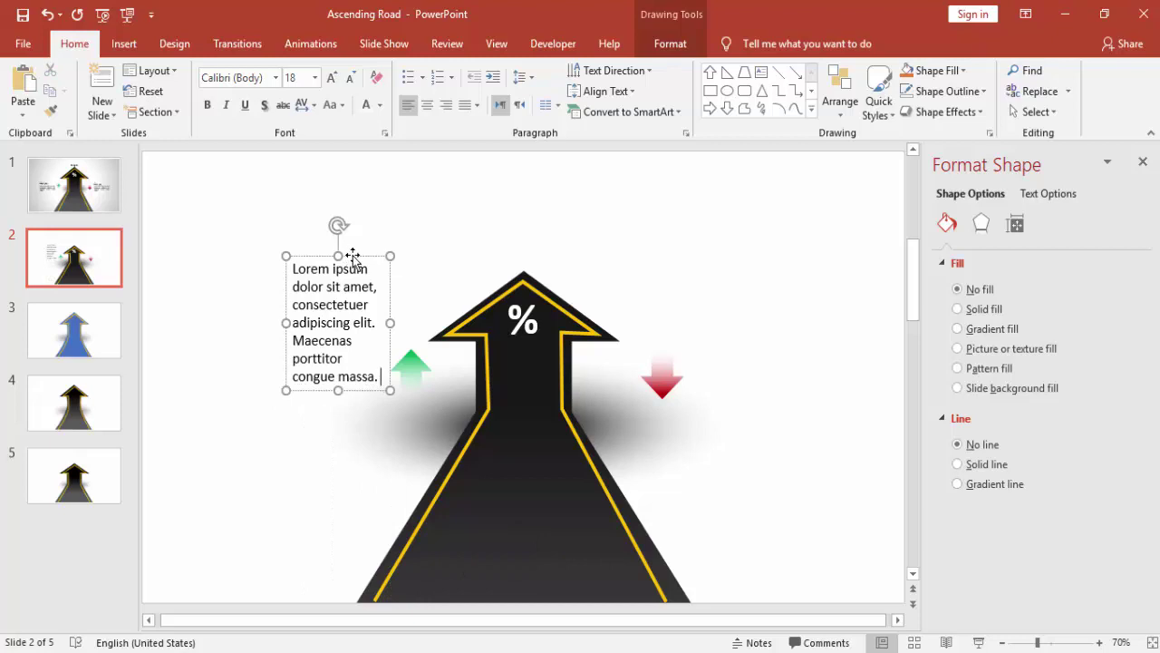
Step: Shrink the paragraph to 11 pt, justify it, and place it beside the green arrow
{"action": "left_click", "coordinate": [353, 259]}
{"action": "left_click", "coordinate": [349, 78]}
{"action": "left_click", "coordinate": [350, 78]}
{"action": "left_click", "coordinate": [350, 78]}
{"action": "left_click", "coordinate": [350, 78]}
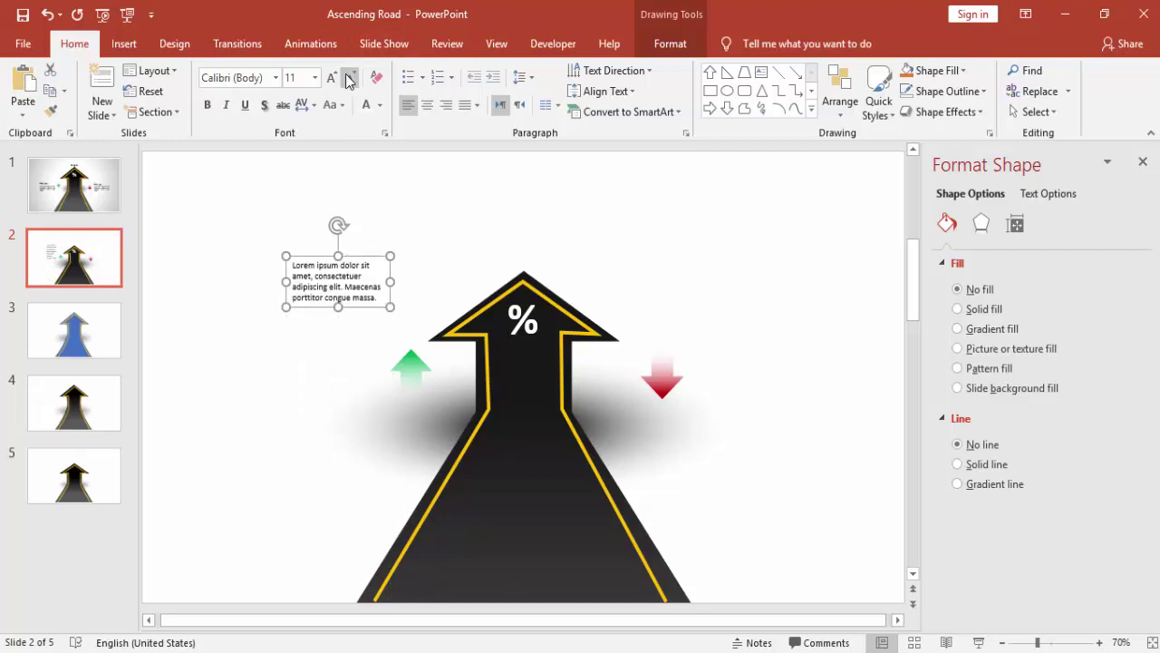
{"action": "left_click", "coordinate": [464, 107]}
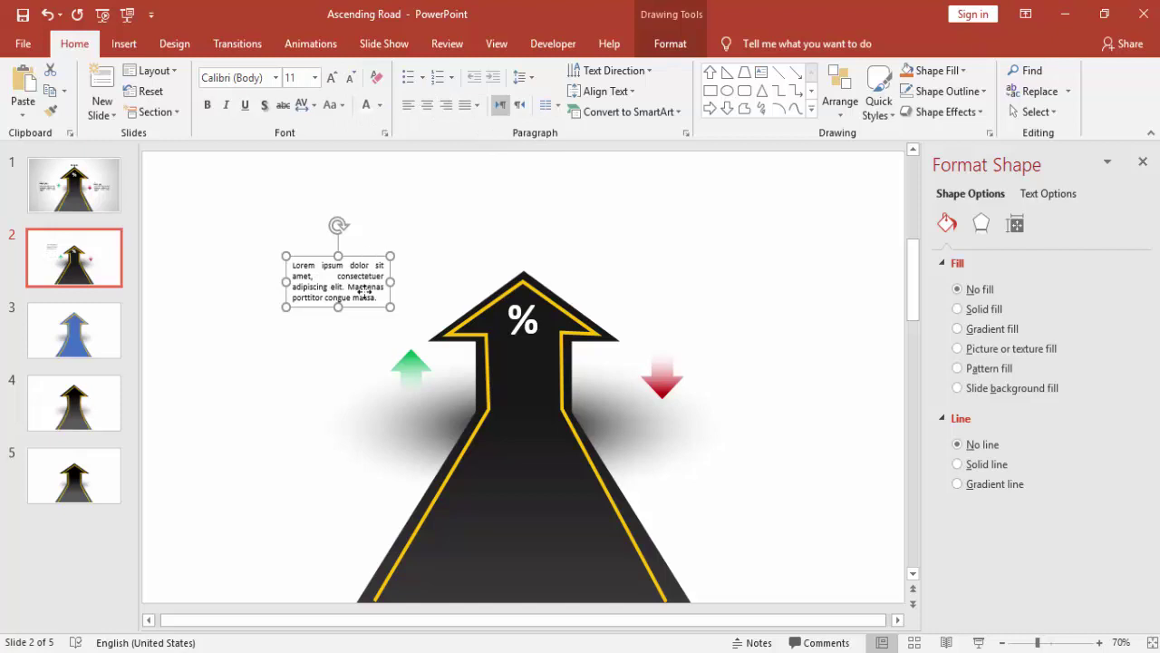
{"action": "left_click_drag", "start_coordinate": [366, 291], "coordinate": [415, 422]}
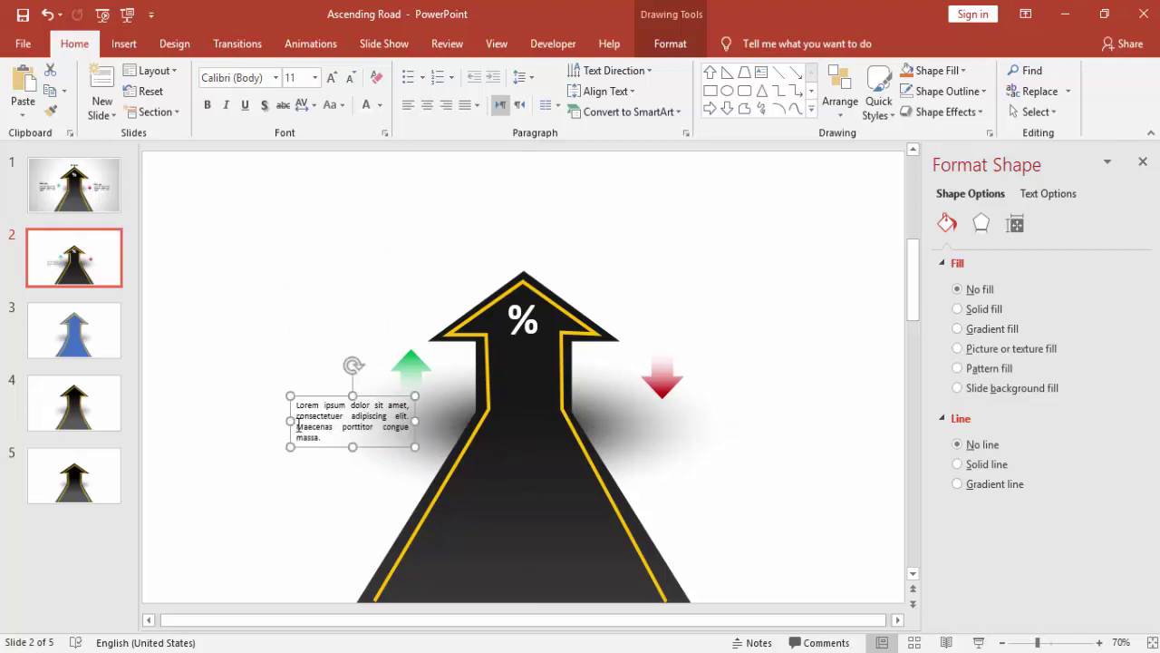
{"action": "left_click_drag", "start_coordinate": [290, 421], "coordinate": [269, 416]}
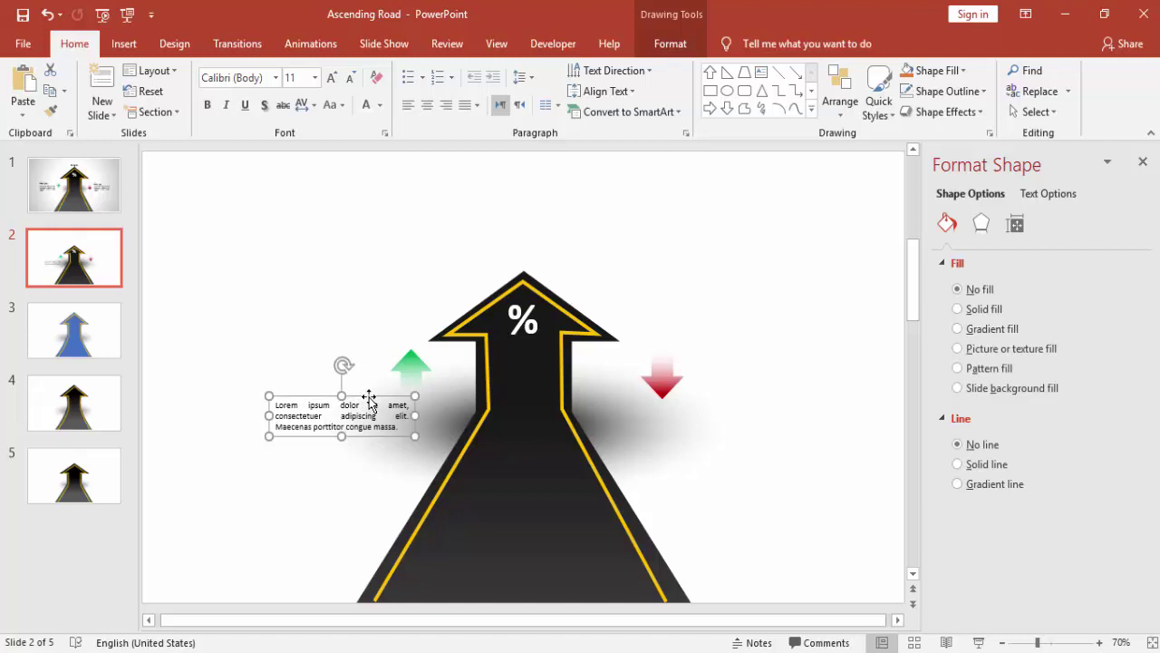
{"action": "left_click", "coordinate": [241, 321]}
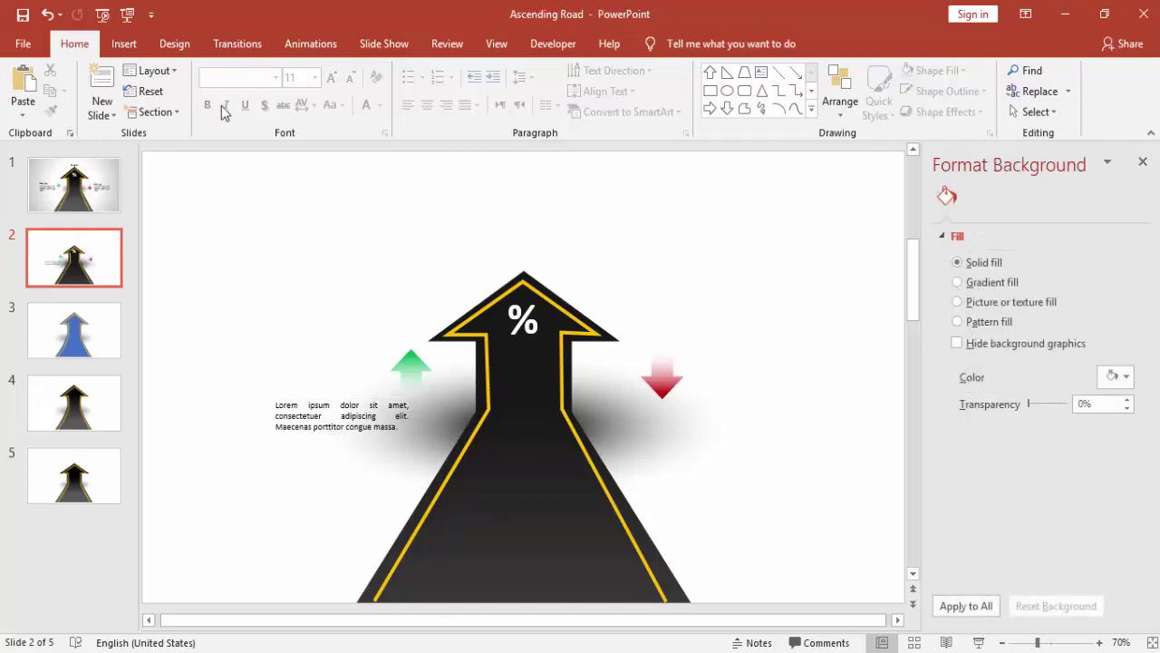
{"action": "left_click", "coordinate": [126, 42]}
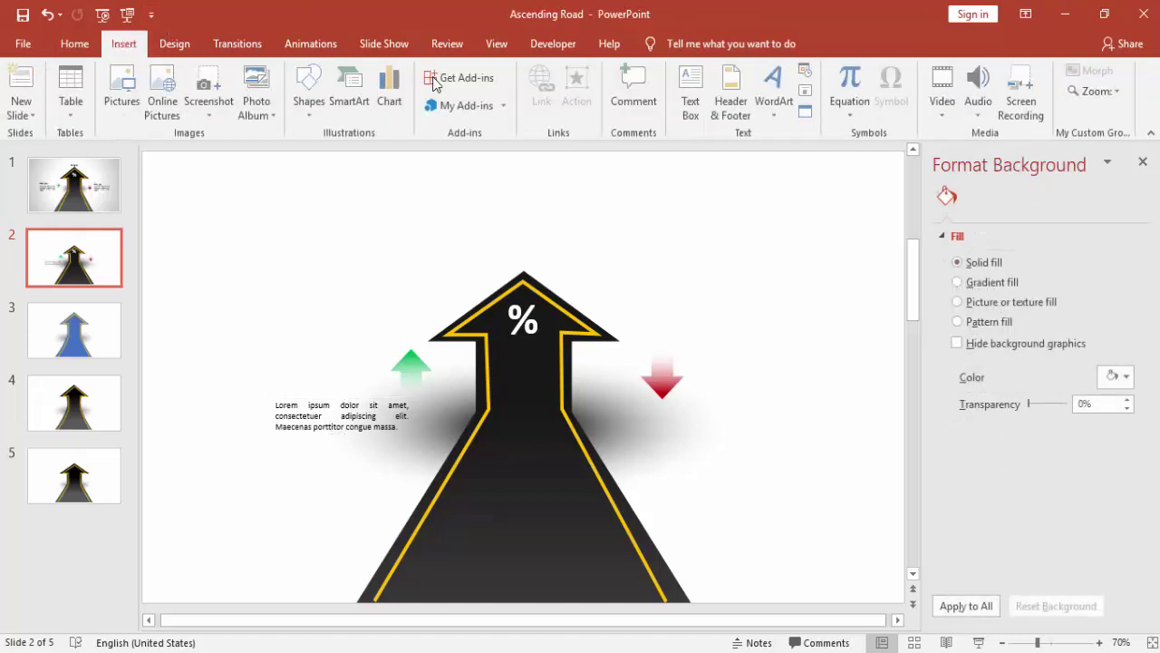
Step: Add a bold green 20 pt 'UP' label above the left paragraph
{"action": "left_click", "coordinate": [693, 91]}
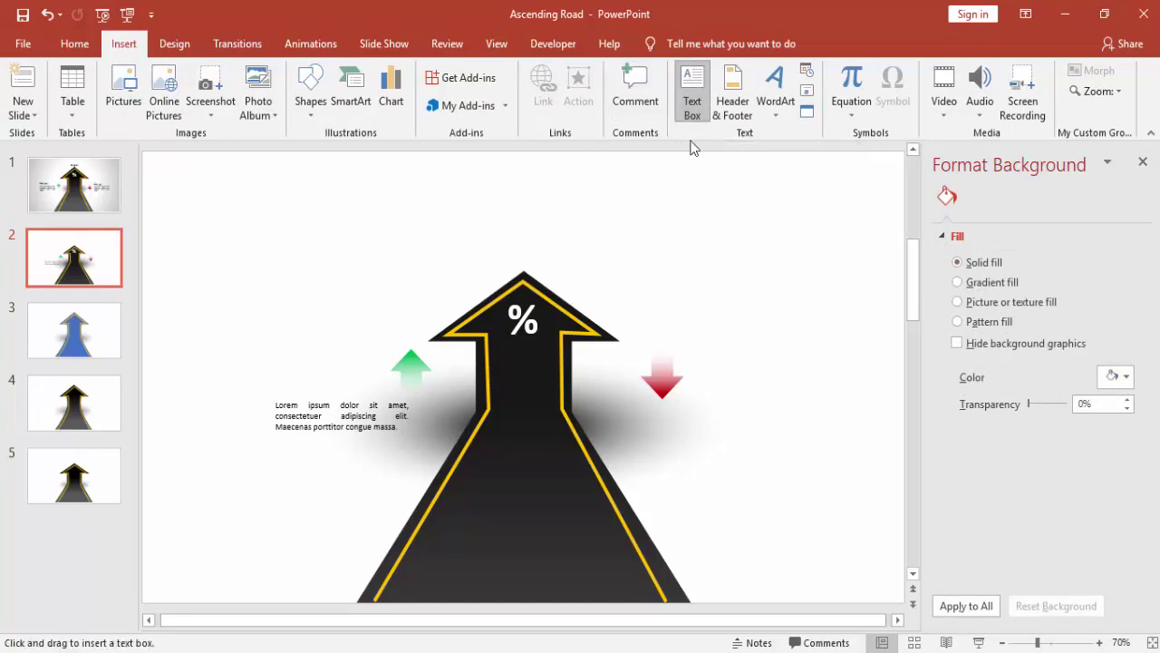
{"action": "left_click", "coordinate": [684, 208]}
{"action": "type", "text": "UP"}
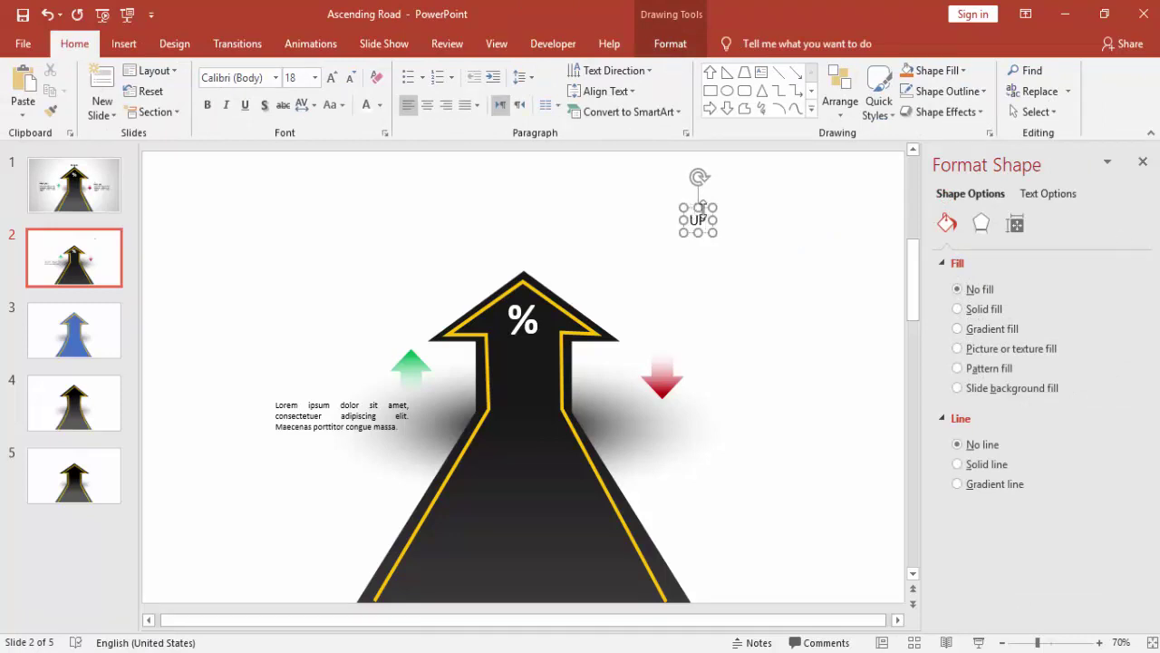
{"action": "left_click_drag", "start_coordinate": [706, 214], "coordinate": [292, 370]}
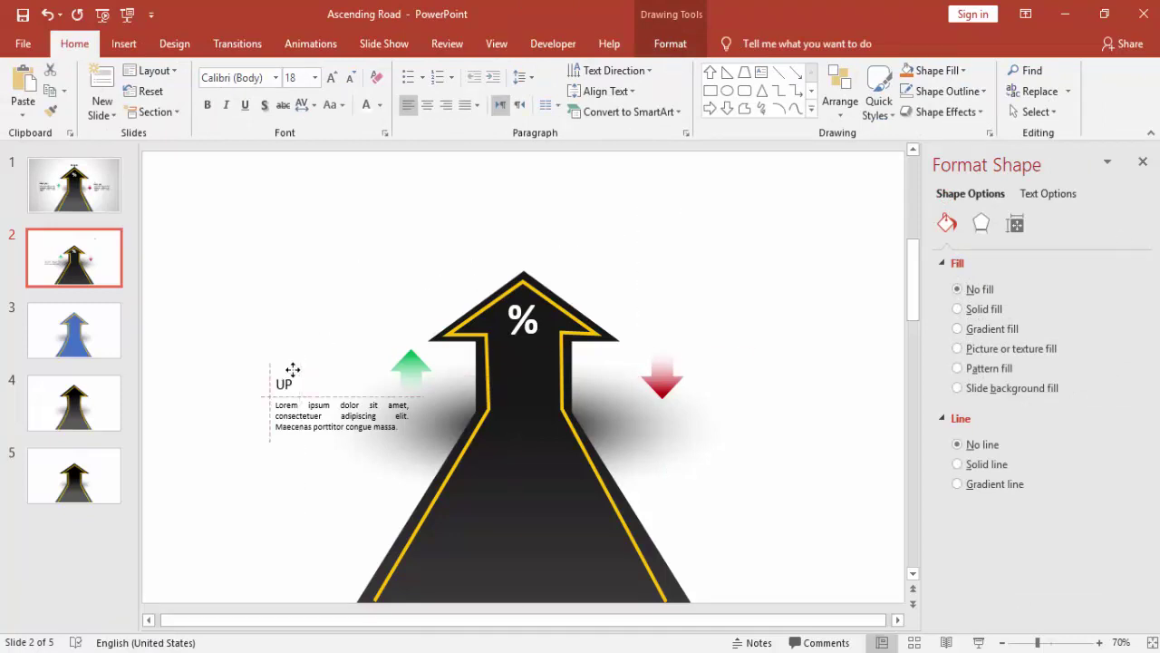
{"action": "left_click", "coordinate": [208, 104]}
{"action": "left_click", "coordinate": [332, 77]}
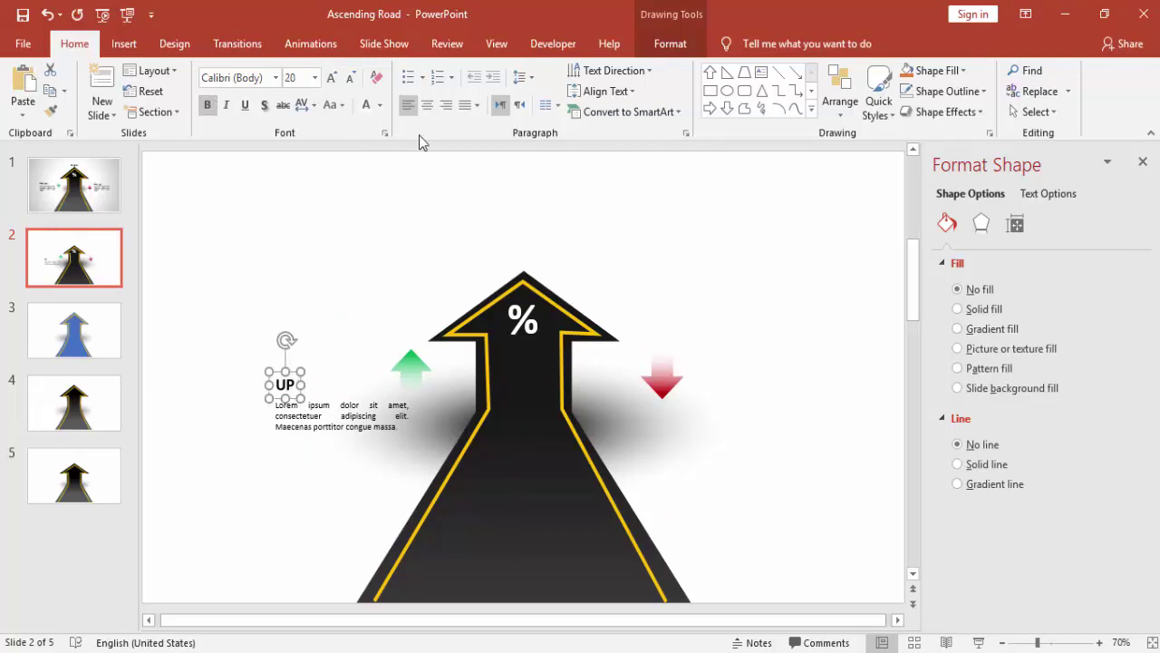
{"action": "left_click", "coordinate": [380, 105]}
{"action": "left_click", "coordinate": [435, 243]}
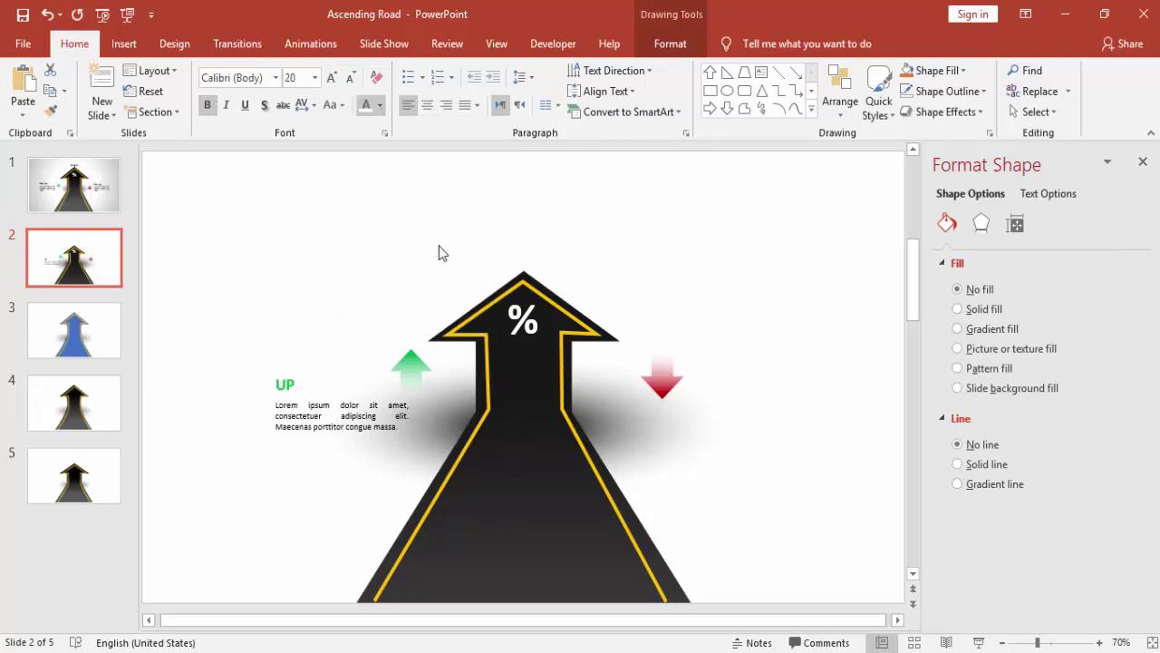
Step: Copy the label to the right side and change it to 'DOWN' in red
{"action": "left_click_drag", "start_coordinate": [328, 392], "coordinate": [736, 386]}
{"action": "double_click", "coordinate": [731, 396]}
{"action": "type", "text": "DOWN"}
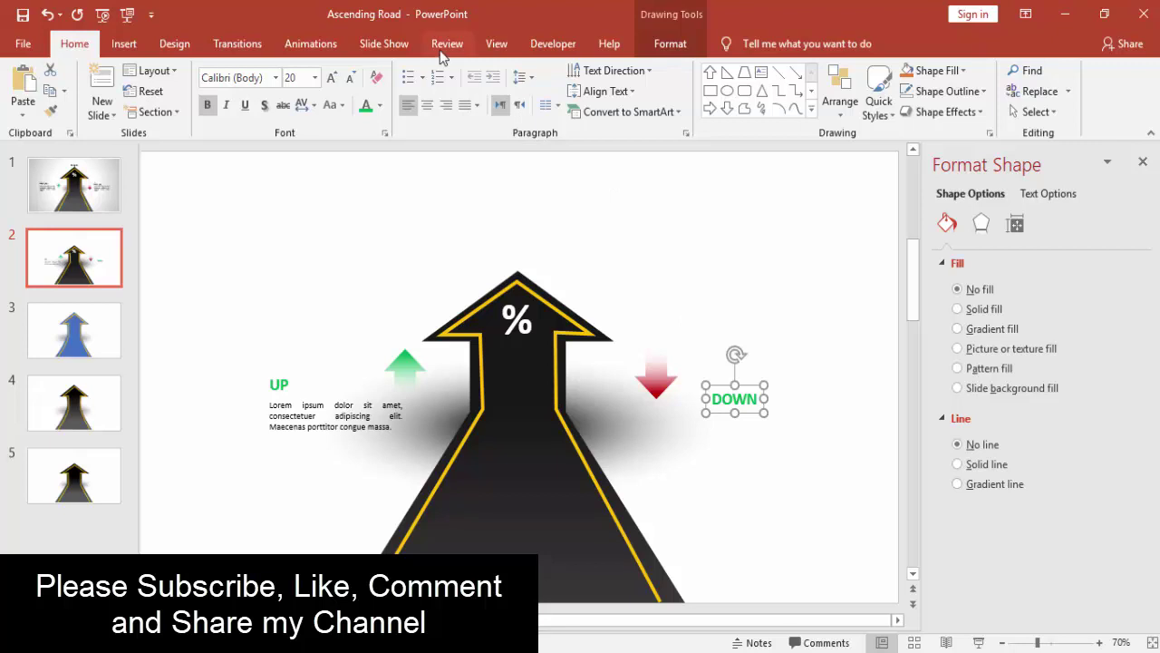
{"action": "left_click", "coordinate": [379, 105]}
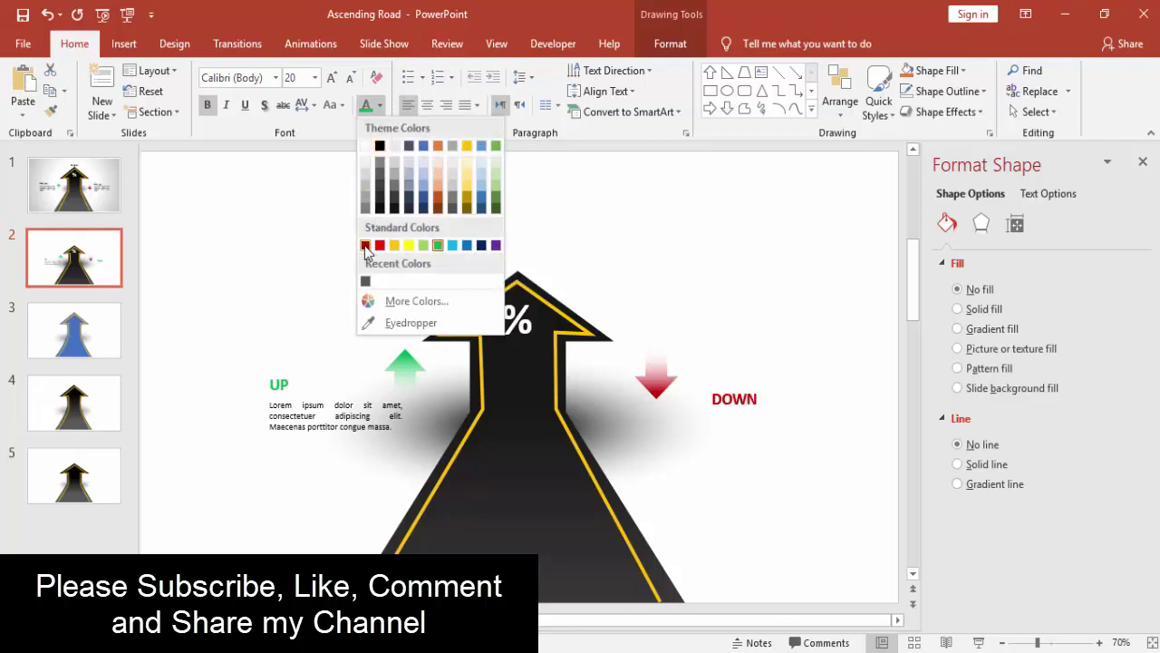
{"action": "left_click", "coordinate": [366, 246]}
{"action": "left_click", "coordinate": [324, 387]}
Step: Duplicate the Lorem ipsum paragraph and move the copy under the DOWN label
{"action": "left_click", "coordinate": [299, 406]}
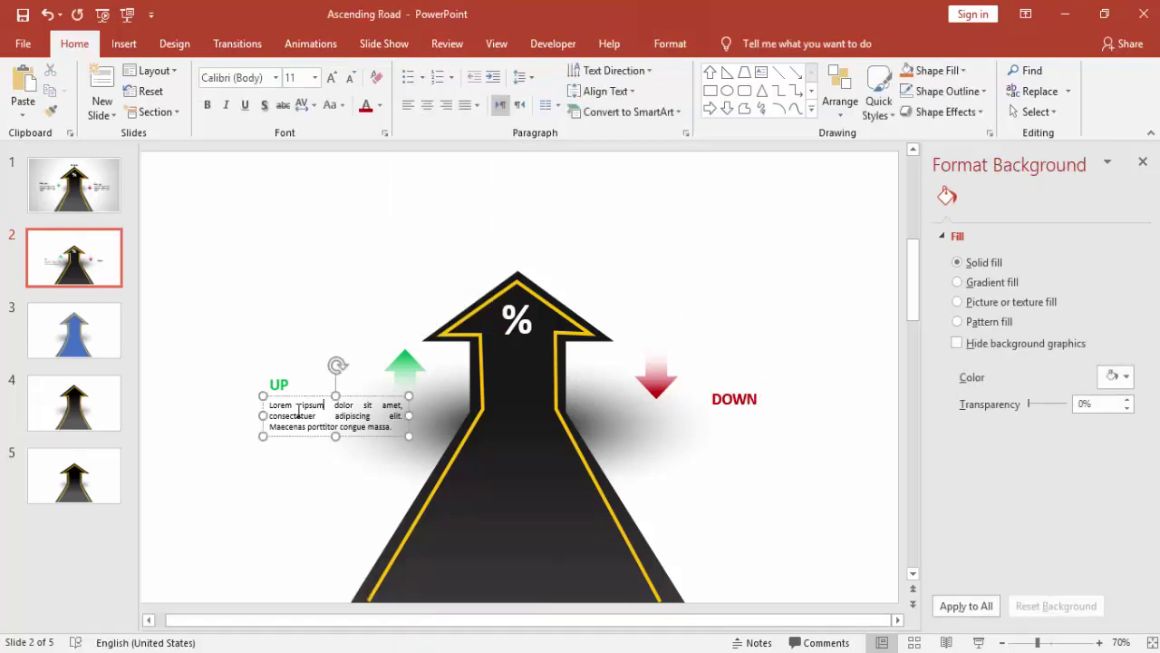
{"action": "left_click", "coordinate": [298, 396]}
{"action": "key", "text": "ctrl+d"}
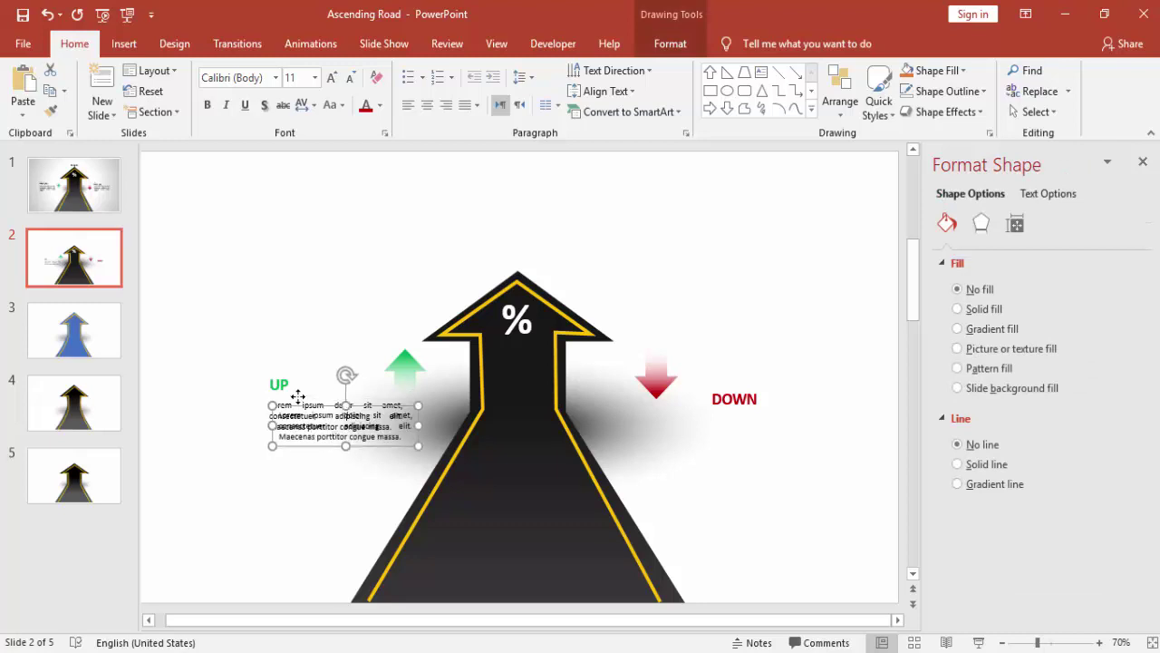
{"action": "left_click_drag", "start_coordinate": [382, 447], "coordinate": [729, 452]}
Step: Set the background to a From Center radial gradient with a white stop at about 75%
{"action": "left_click", "coordinate": [788, 316]}
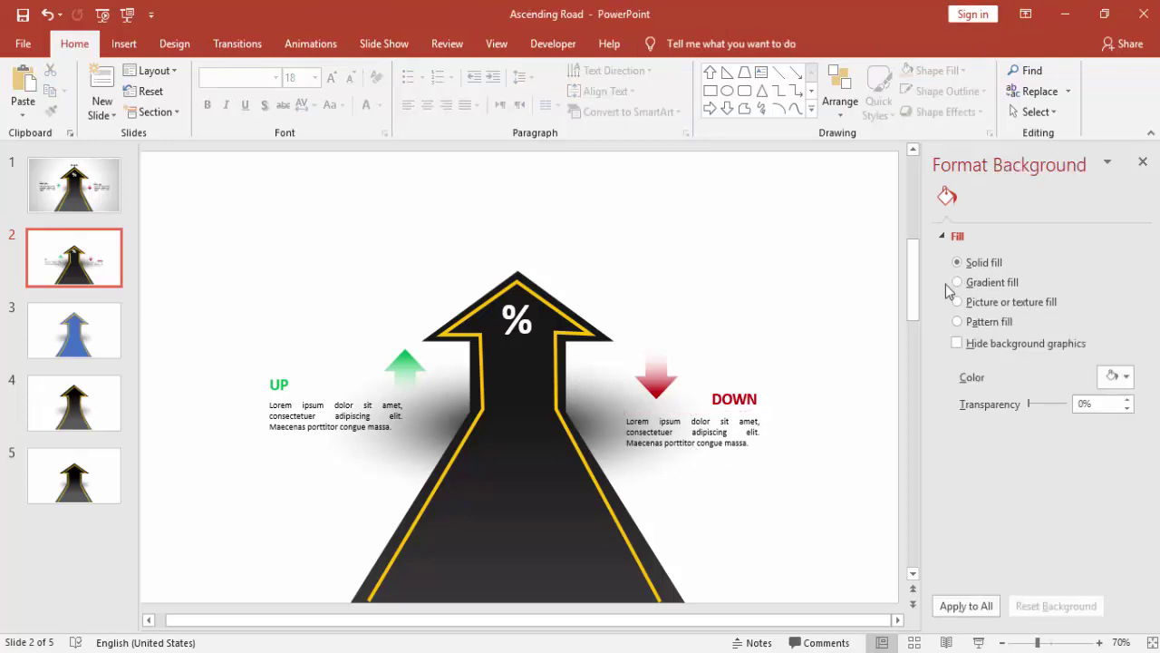
{"action": "left_click", "coordinate": [995, 284]}
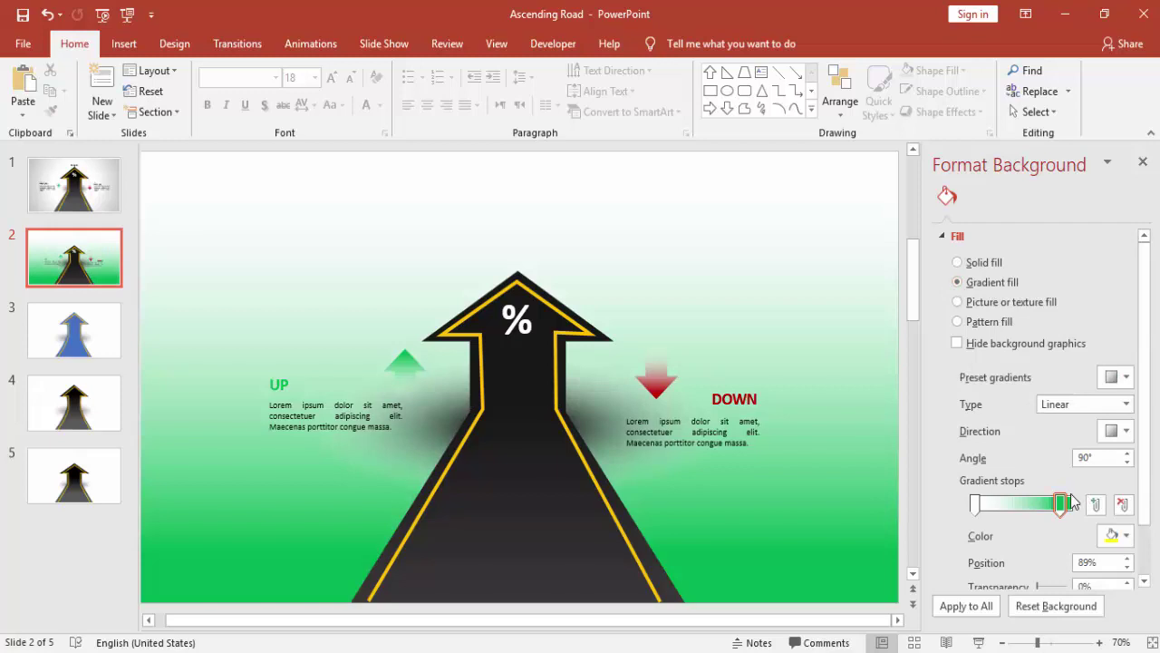
{"action": "left_click", "coordinate": [1127, 433]}
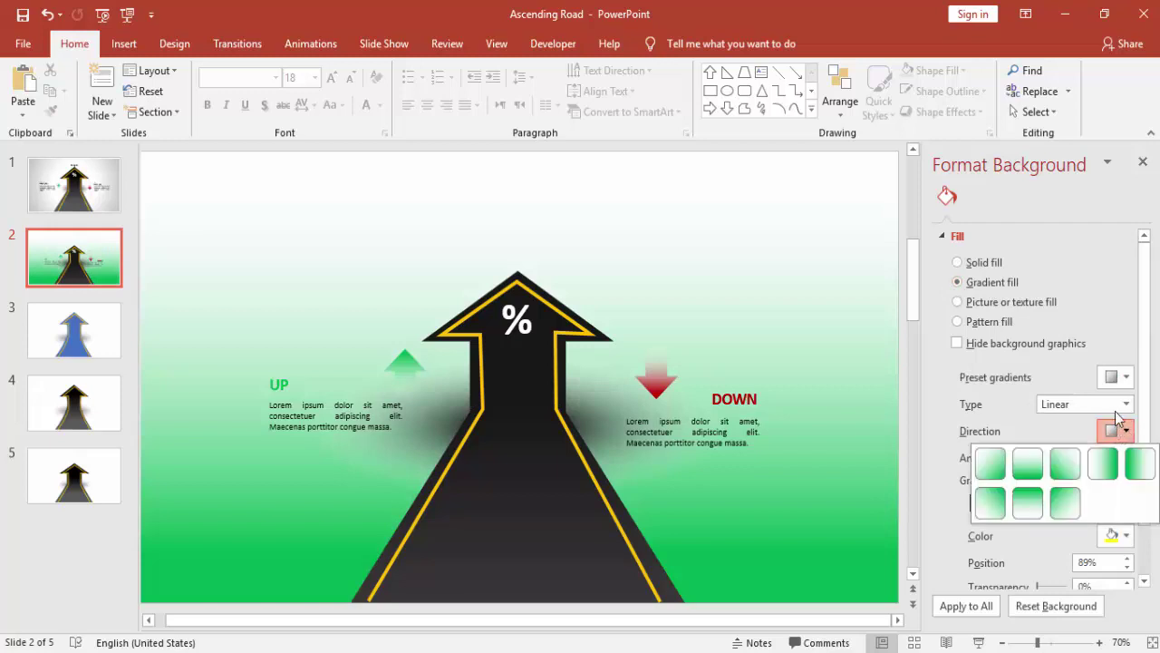
{"action": "left_click", "coordinate": [1121, 408]}
{"action": "left_click", "coordinate": [1079, 438]}
{"action": "left_click", "coordinate": [1108, 434]}
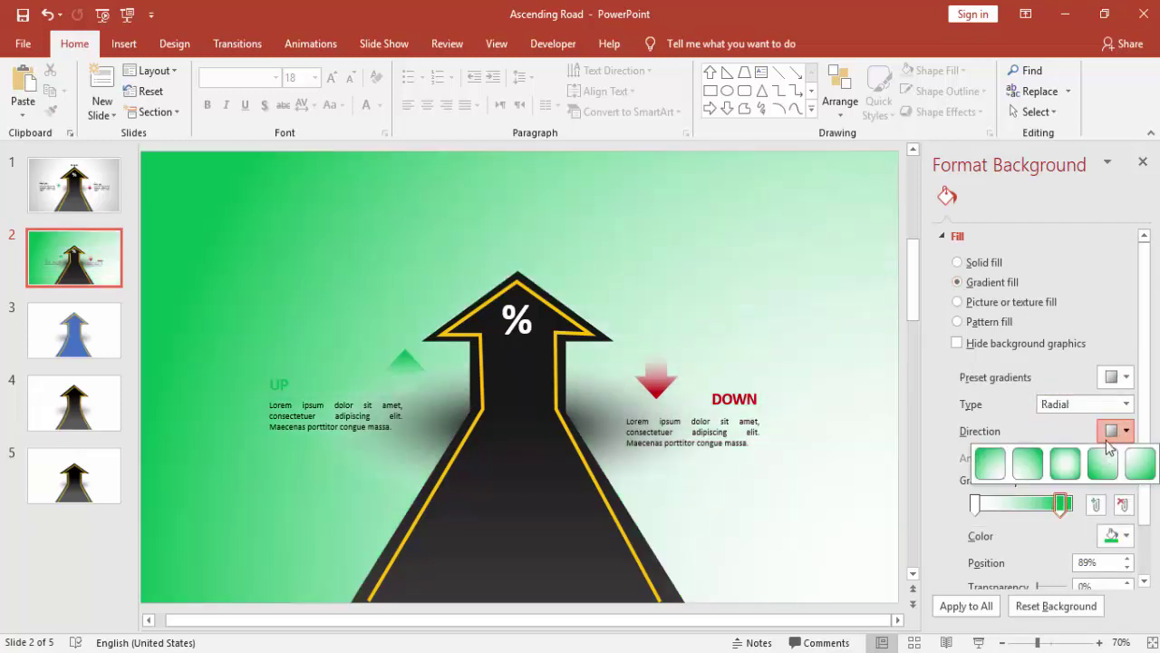
{"action": "left_click", "coordinate": [1066, 464]}
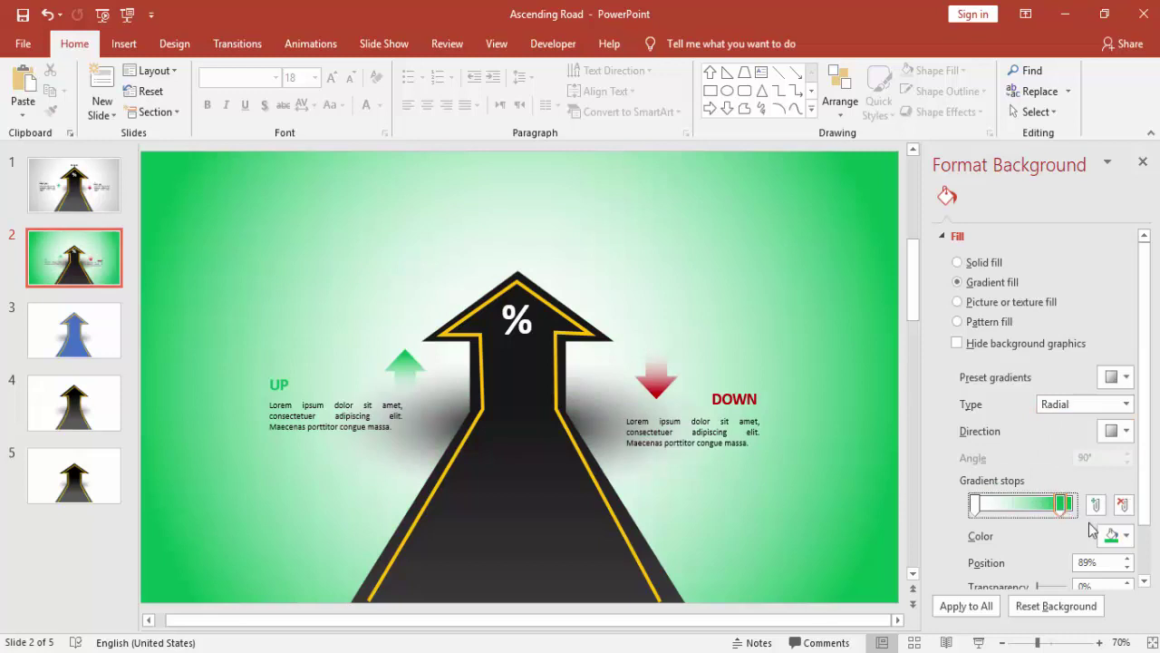
{"action": "left_click", "coordinate": [1114, 535]}
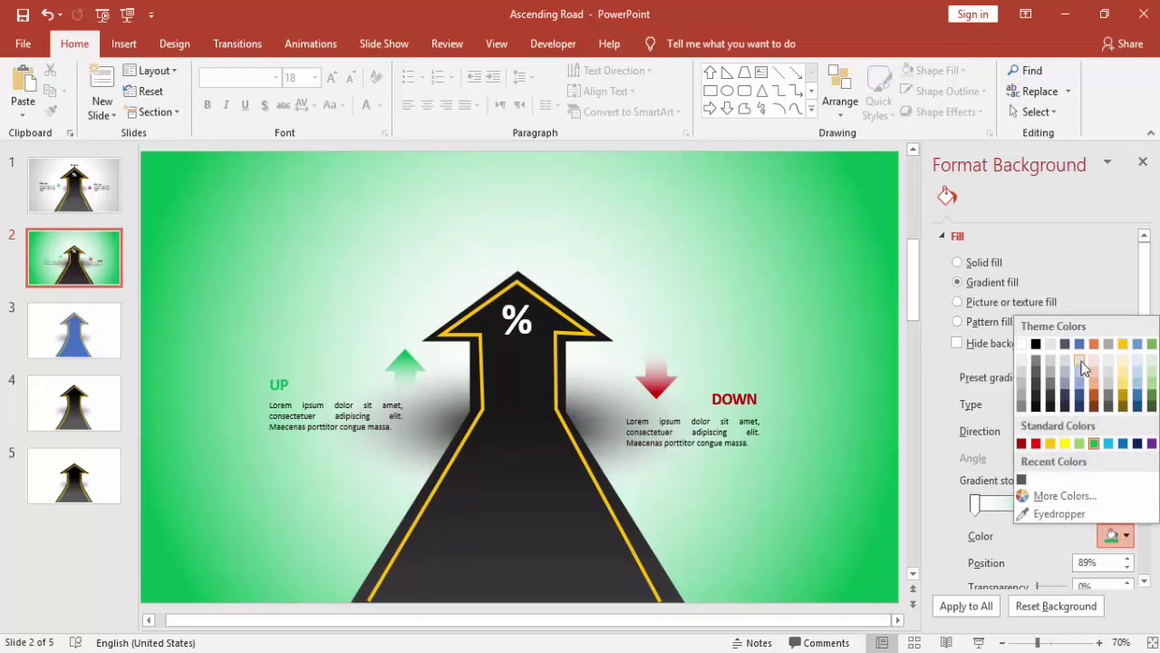
{"action": "left_click", "coordinate": [1024, 362]}
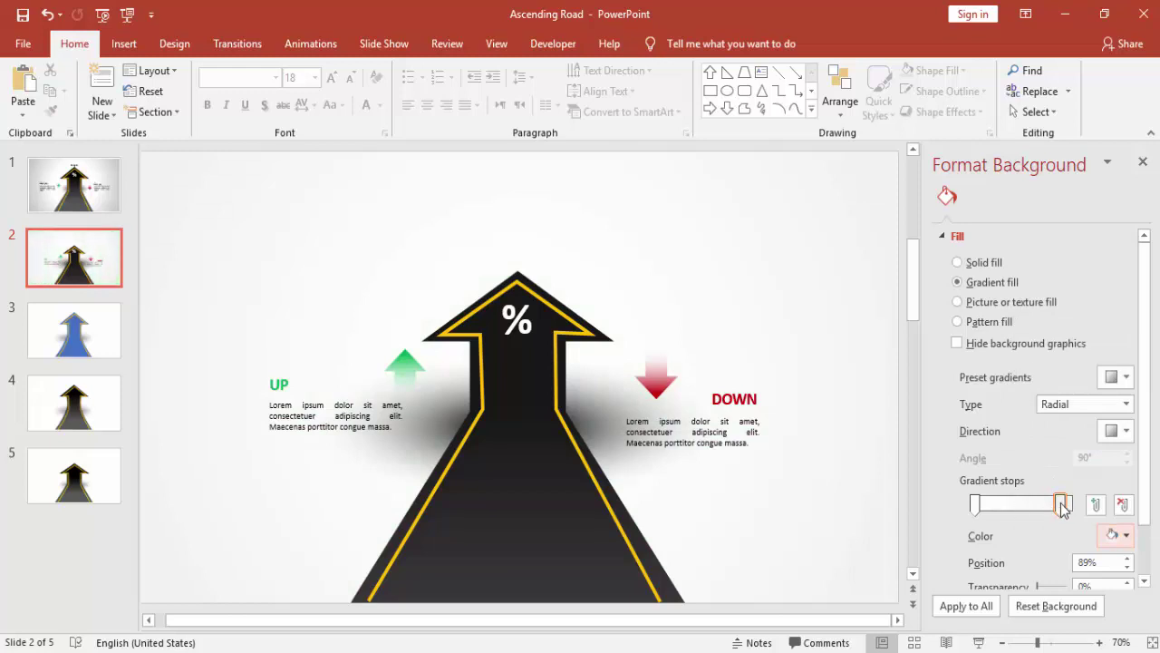
{"action": "mouse_move", "coordinate": [1062, 508]}
{"action": "left_mouse_down"}
{"action": "mouse_move", "coordinate": [990, 508]}
{"action": "mouse_move", "coordinate": [1068, 510]}
{"action": "left_mouse_up"}
{"action": "left_click", "coordinate": [812, 255]}
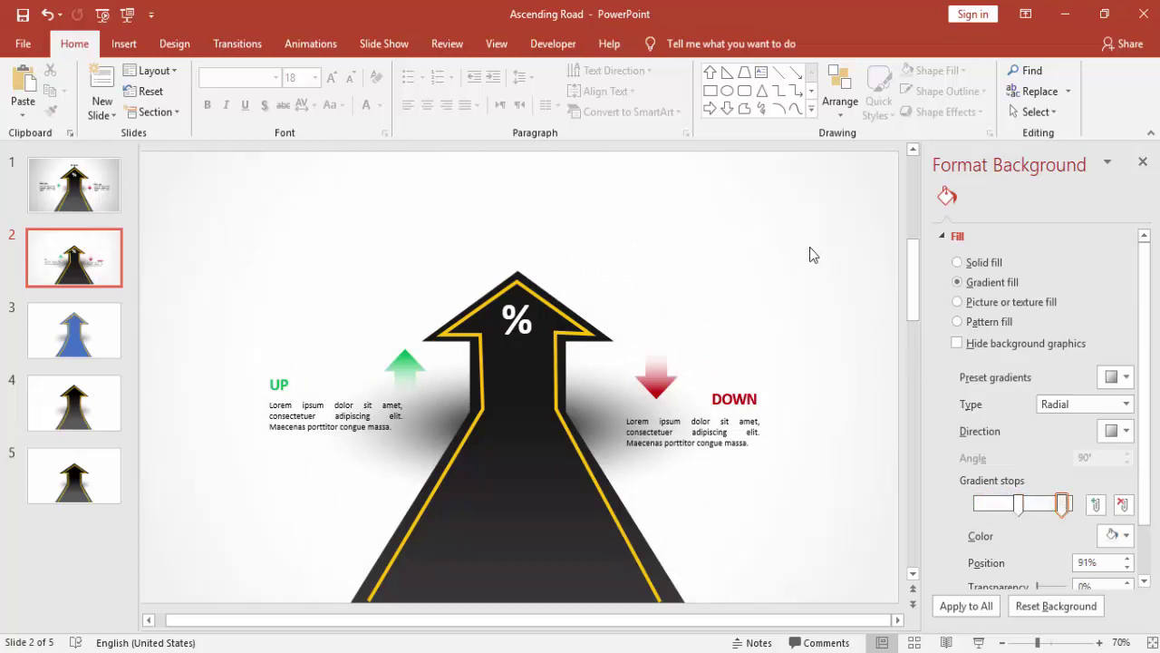
Step: Ungroup the road graphic into separate shapes and select the road shape
{"action": "right_click", "coordinate": [538, 564]}
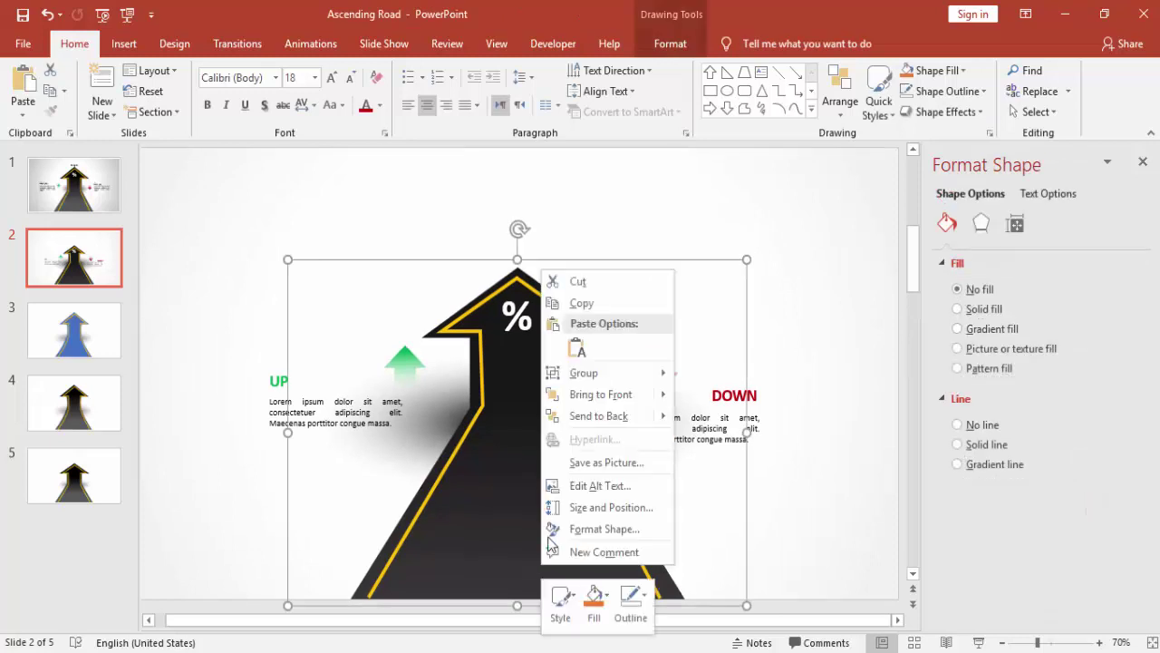
{"action": "mouse_move", "coordinate": [628, 365]}
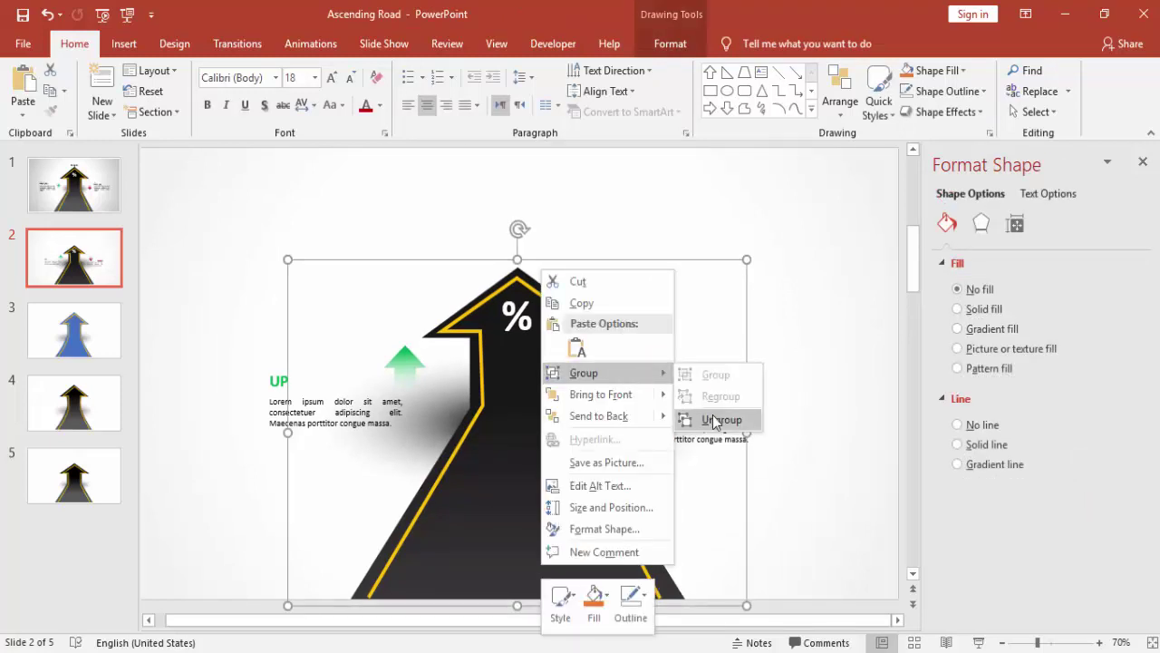
{"action": "left_click", "coordinate": [698, 420]}
{"action": "left_click", "coordinate": [840, 416]}
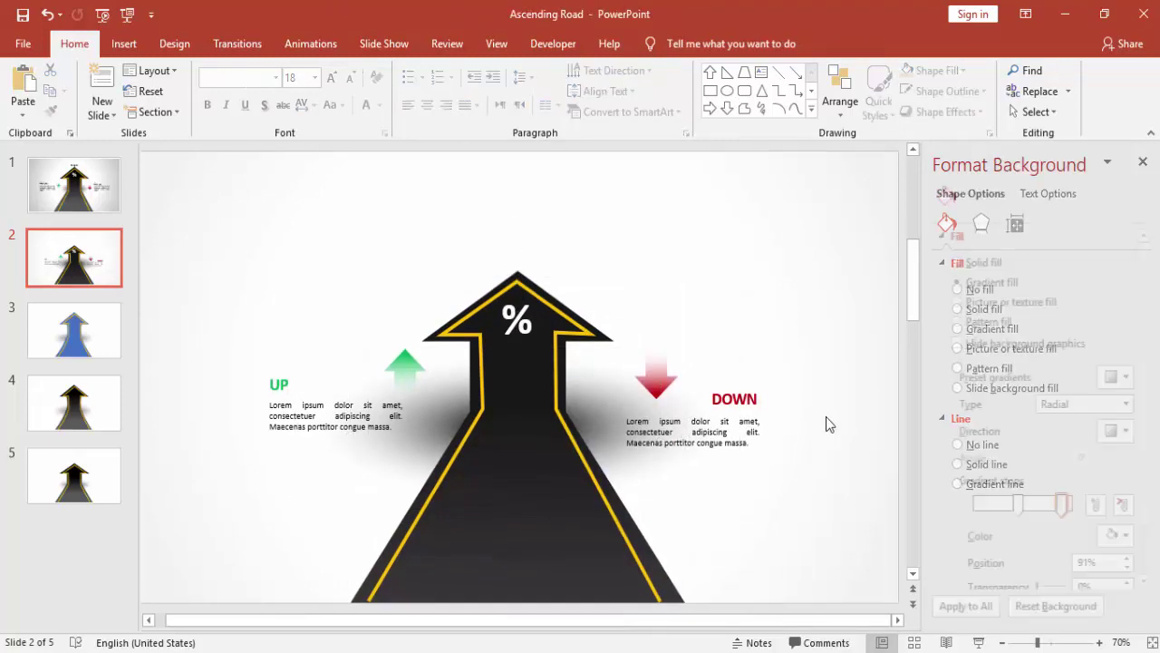
{"action": "left_click", "coordinate": [524, 564]}
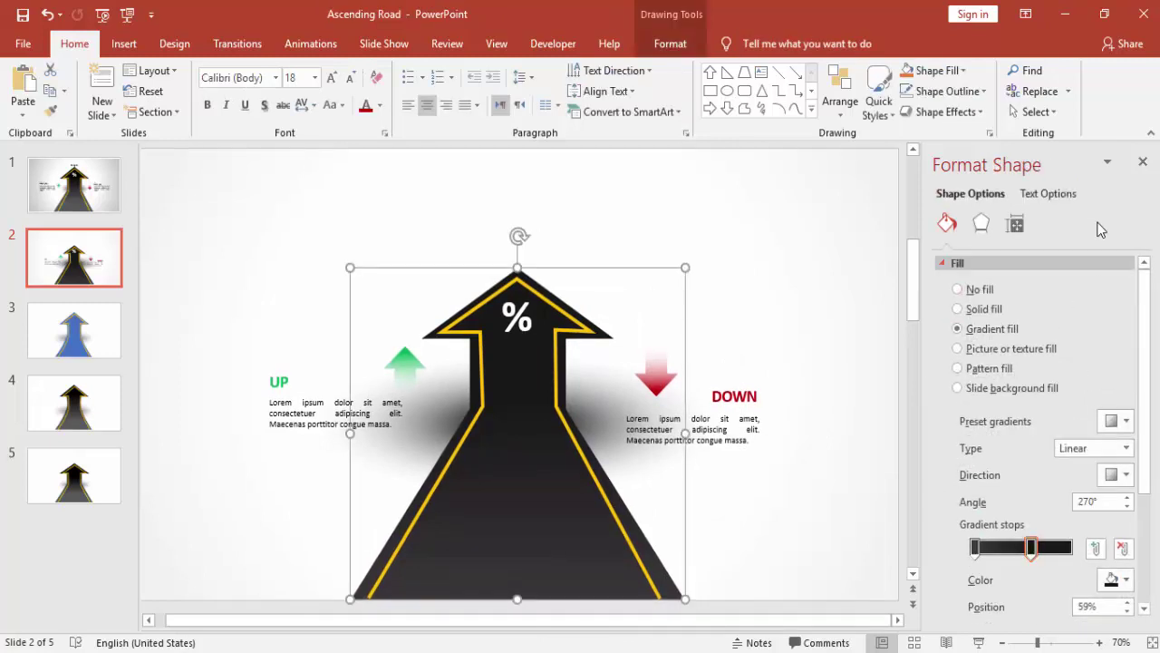
Step: Close the Format Shape pane and open the Animation Pane
{"action": "left_click", "coordinate": [1143, 162]}
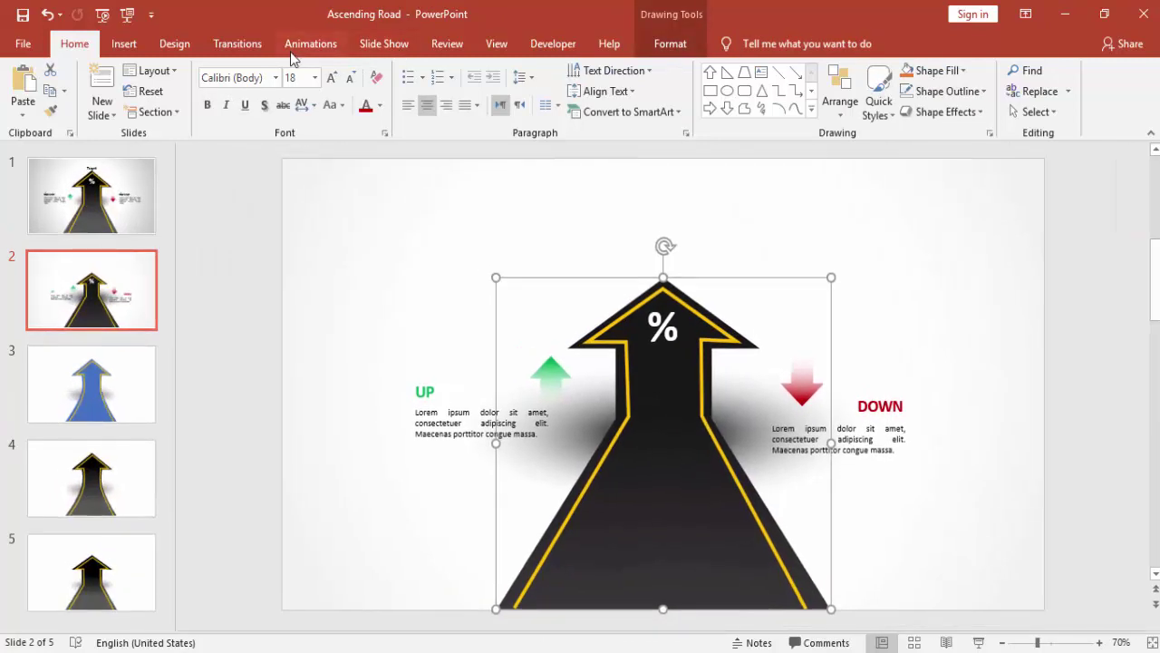
{"action": "left_click", "coordinate": [295, 47]}
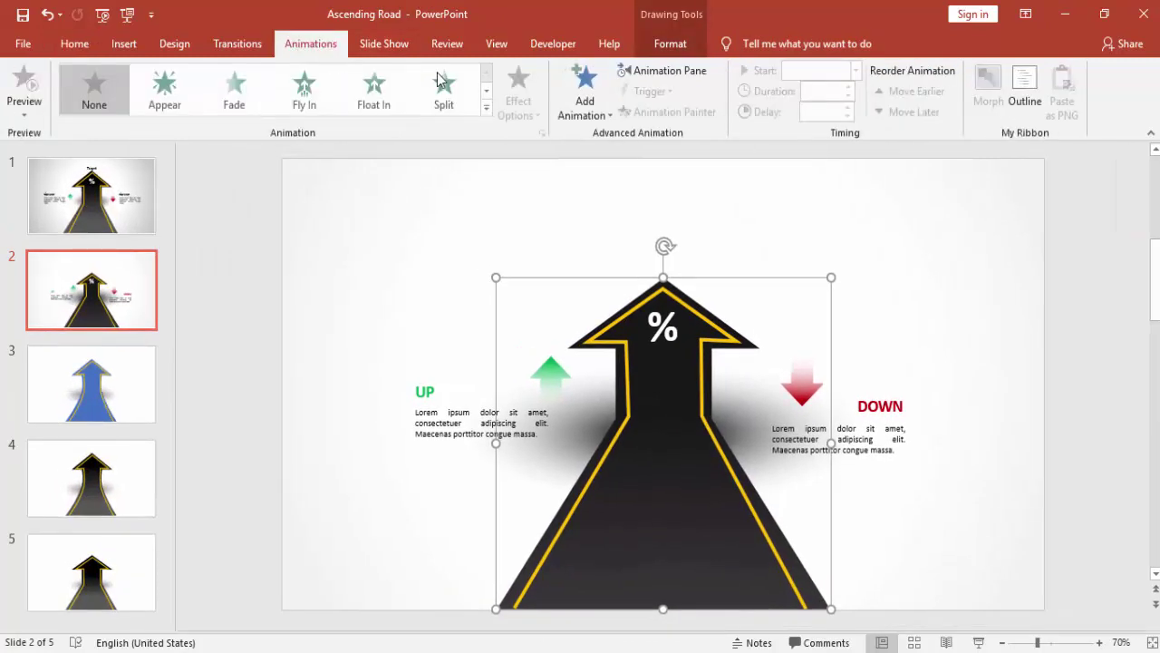
{"action": "left_click", "coordinate": [640, 73]}
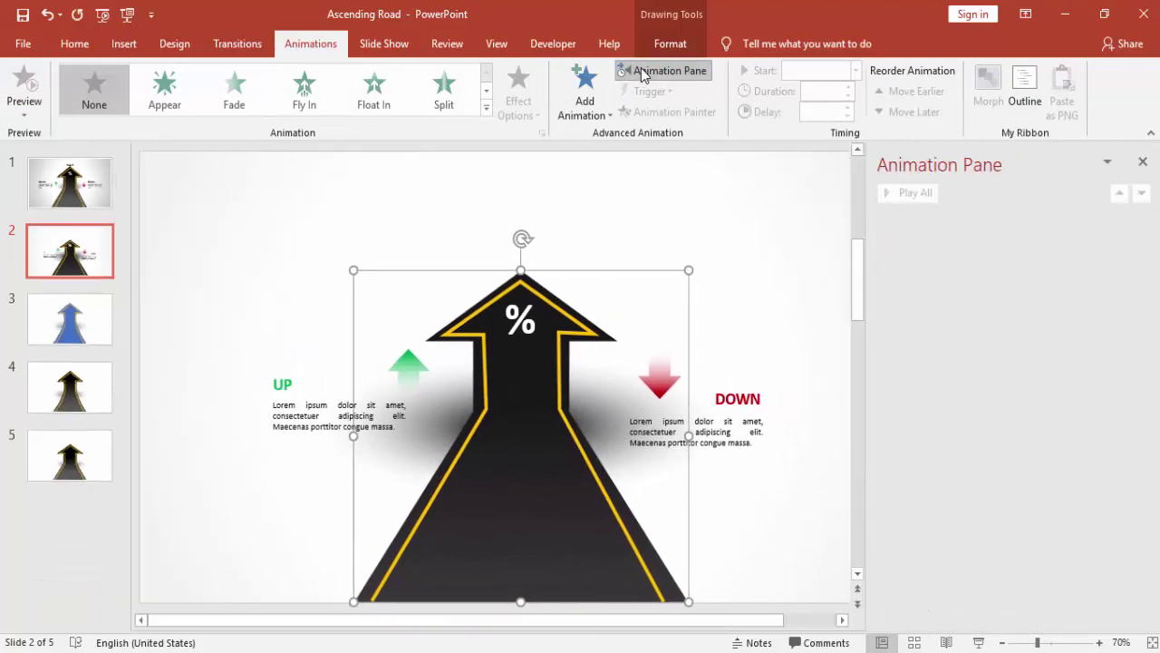
Step: Apply a Wipe entrance to the road shape with a 1-second duration
{"action": "left_click", "coordinate": [487, 110]}
{"action": "left_click", "coordinate": [444, 192]}
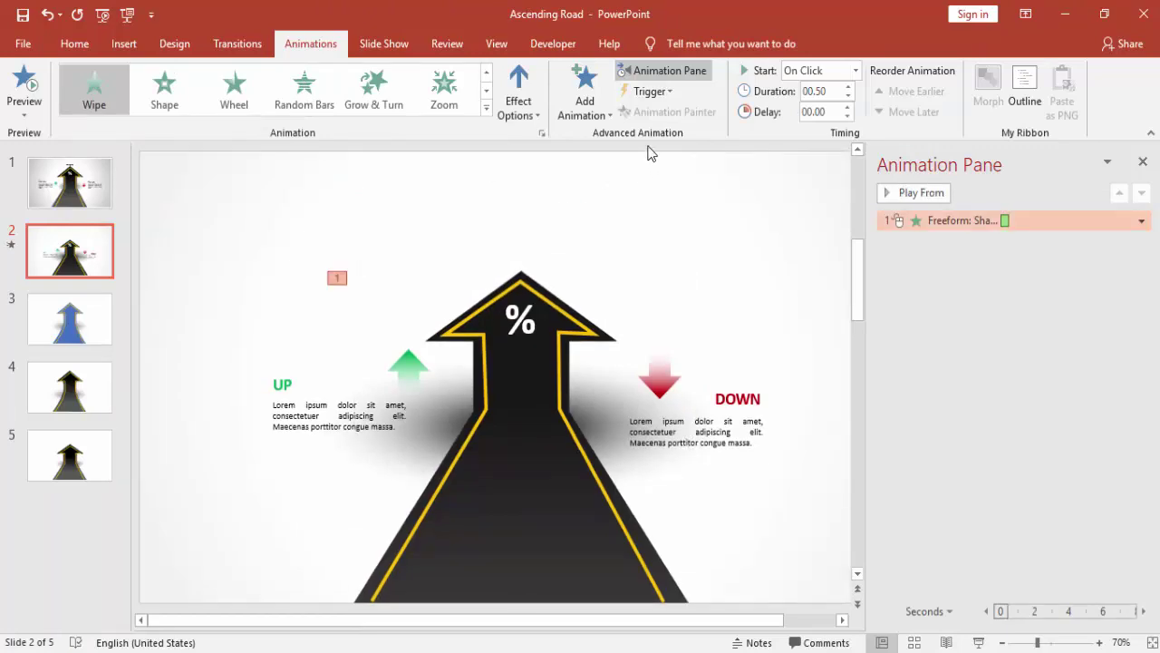
{"action": "double_click", "coordinate": [943, 221]}
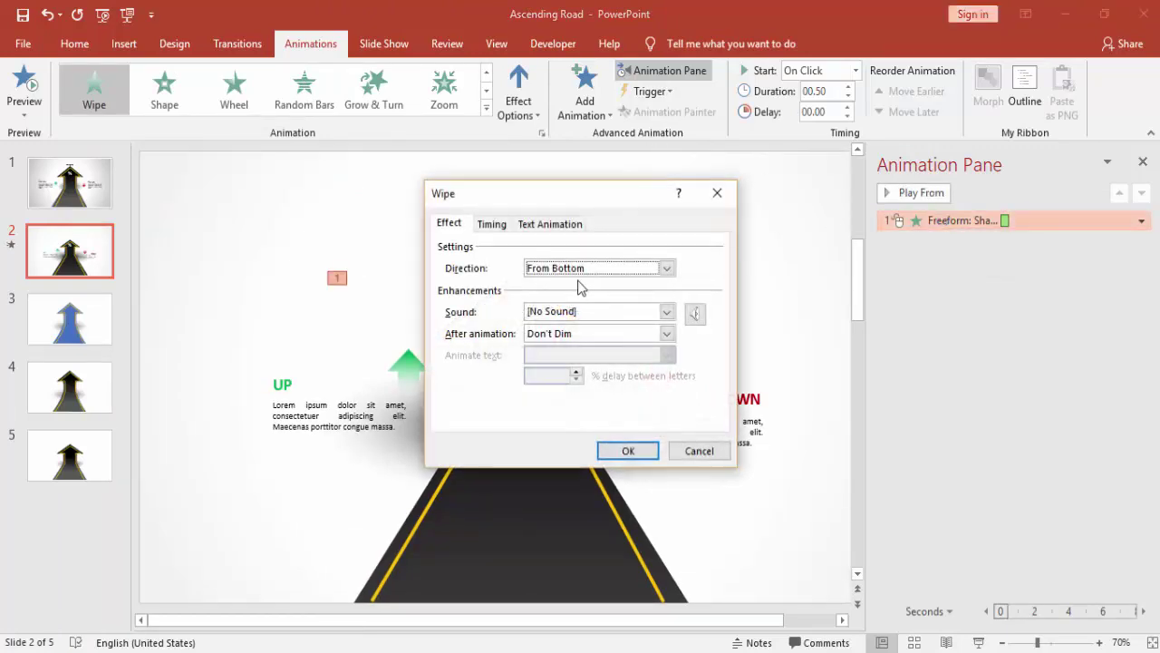
{"action": "left_click", "coordinate": [497, 226]}
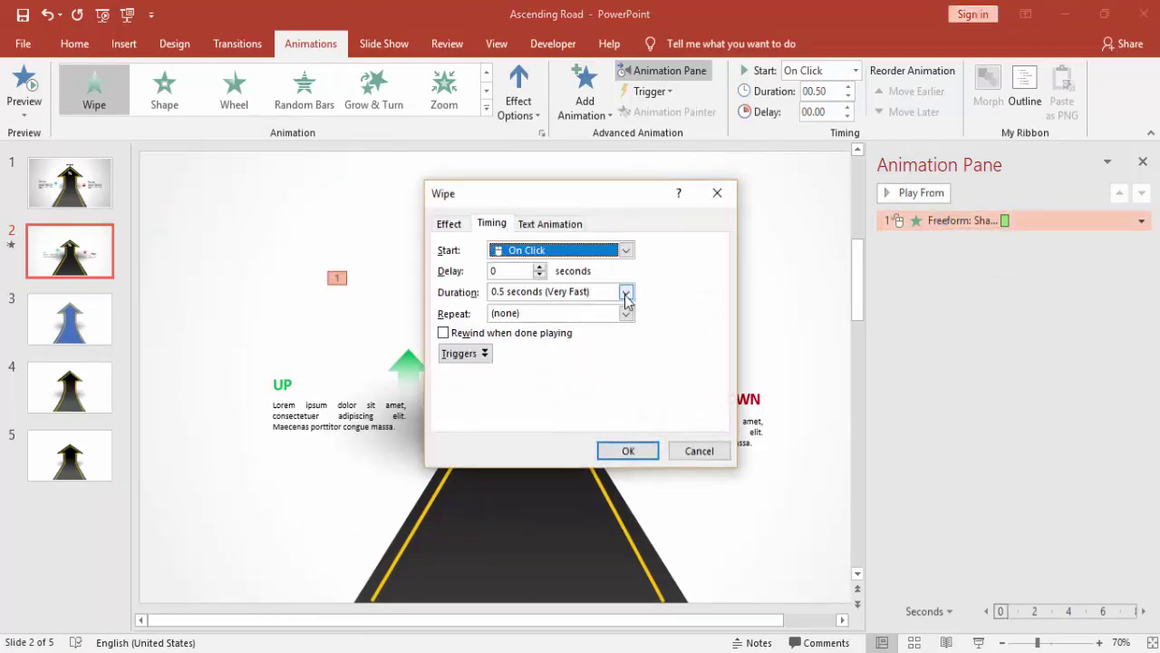
{"action": "left_click", "coordinate": [626, 292]}
{"action": "left_click", "coordinate": [534, 354]}
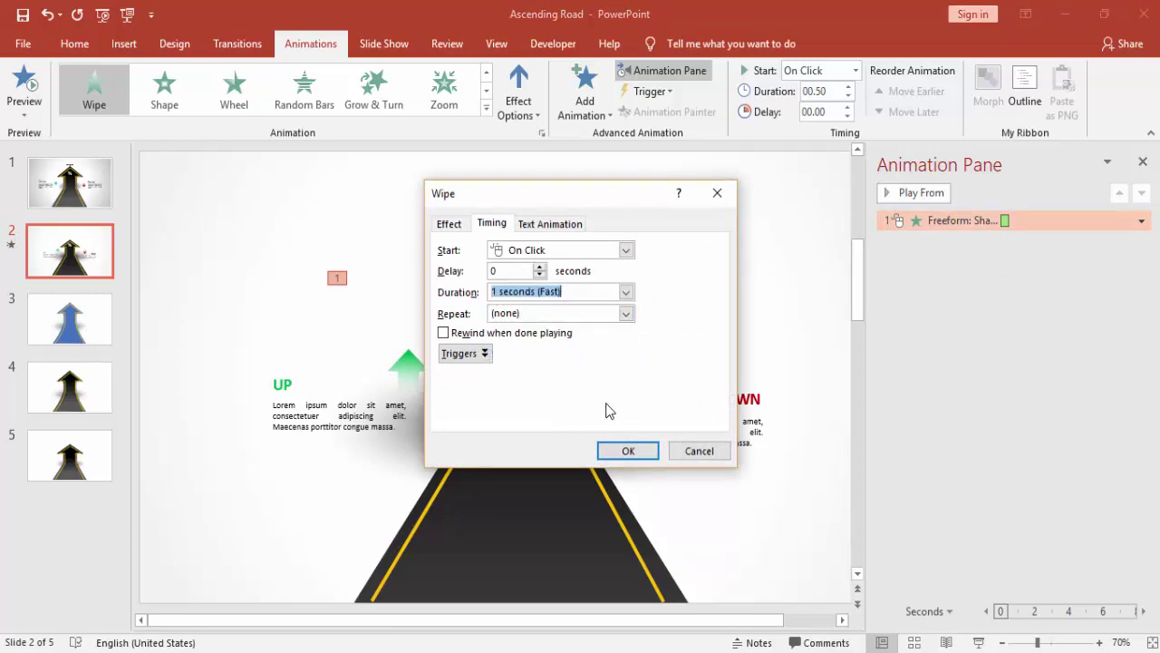
{"action": "left_click", "coordinate": [641, 454]}
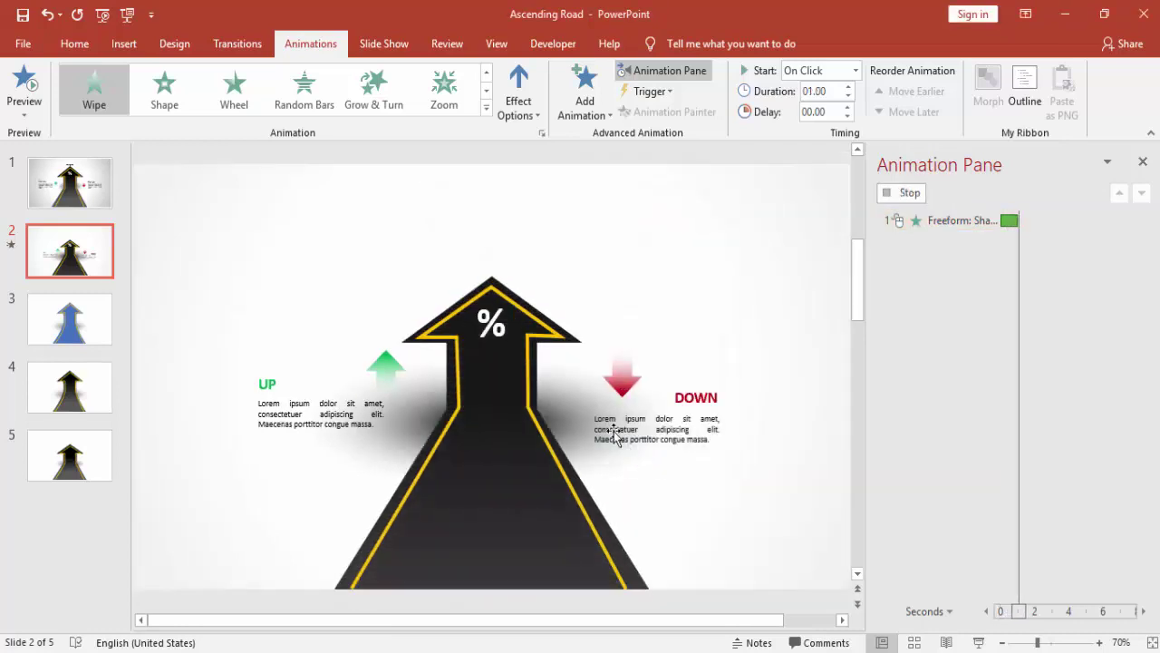
Step: Apply a Wipe entrance to the second road freeform, starting With Previous
{"action": "left_click", "coordinate": [388, 571]}
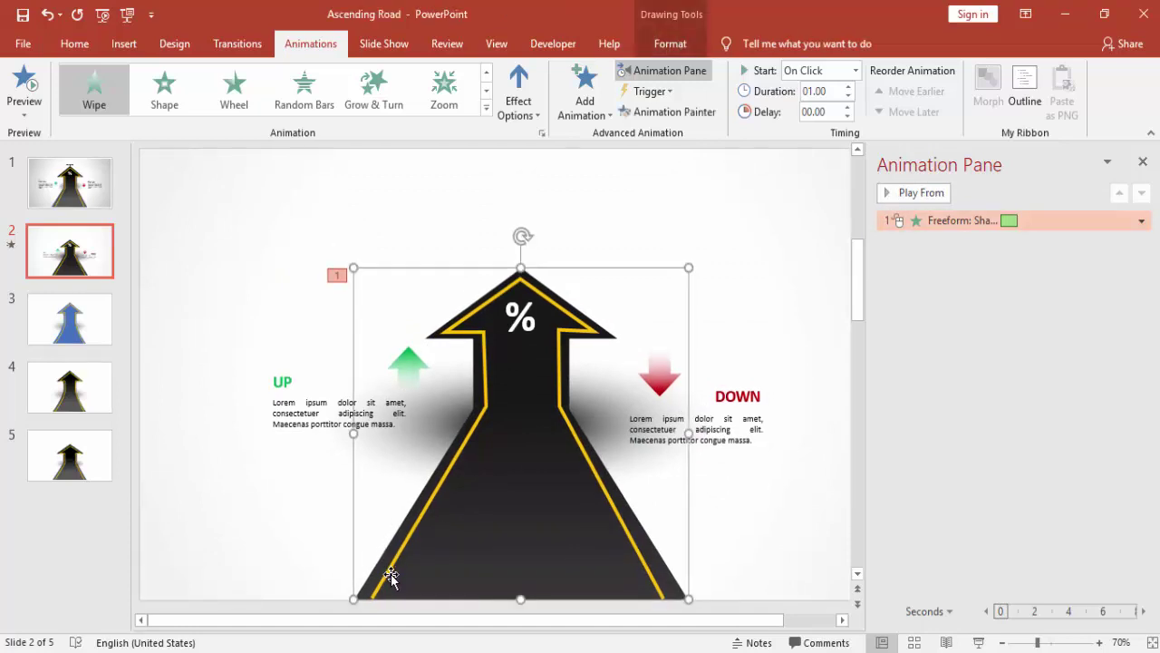
{"action": "left_click", "coordinate": [501, 297]}
{"action": "left_click", "coordinate": [480, 312]}
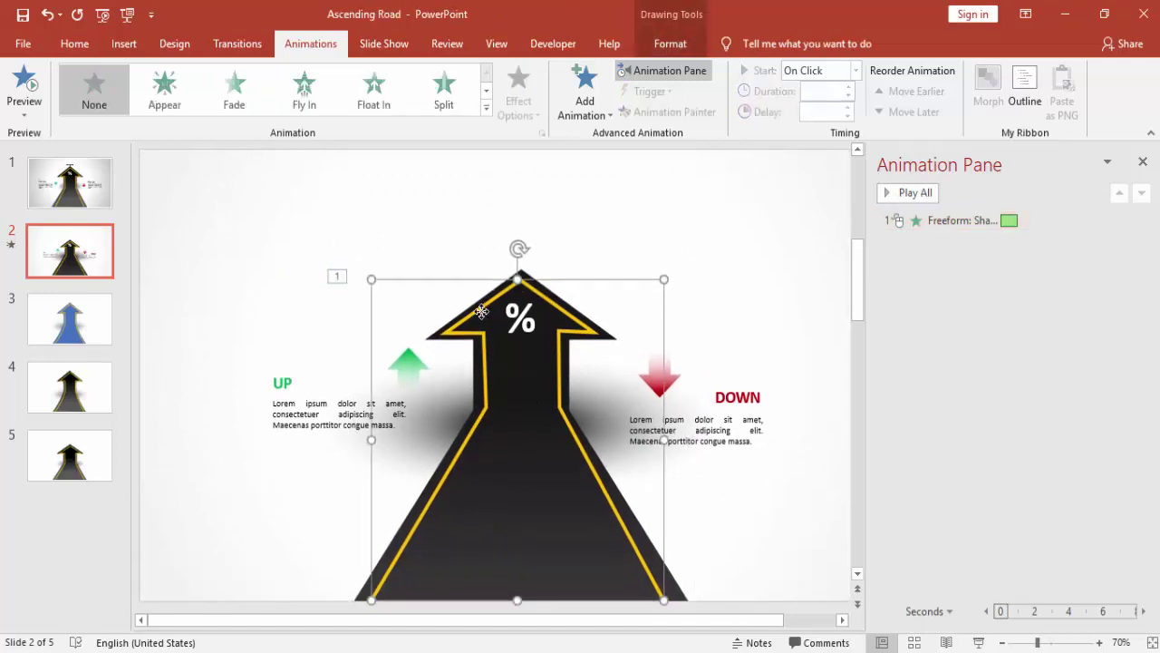
{"action": "left_click", "coordinate": [486, 109]}
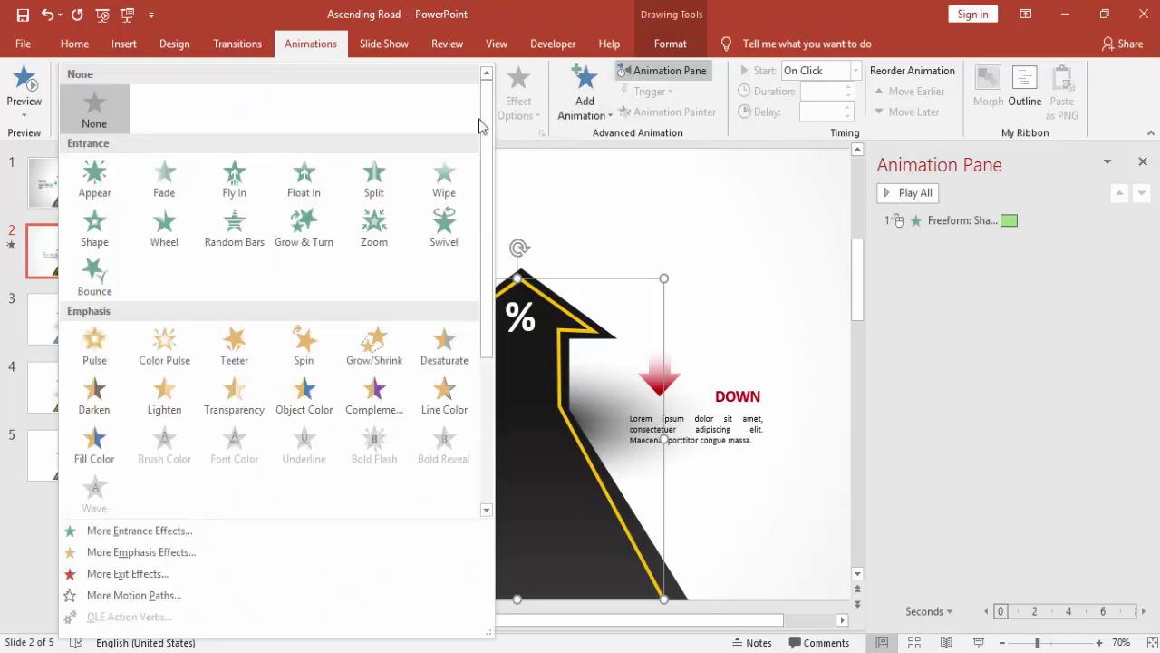
{"action": "left_click", "coordinate": [441, 178]}
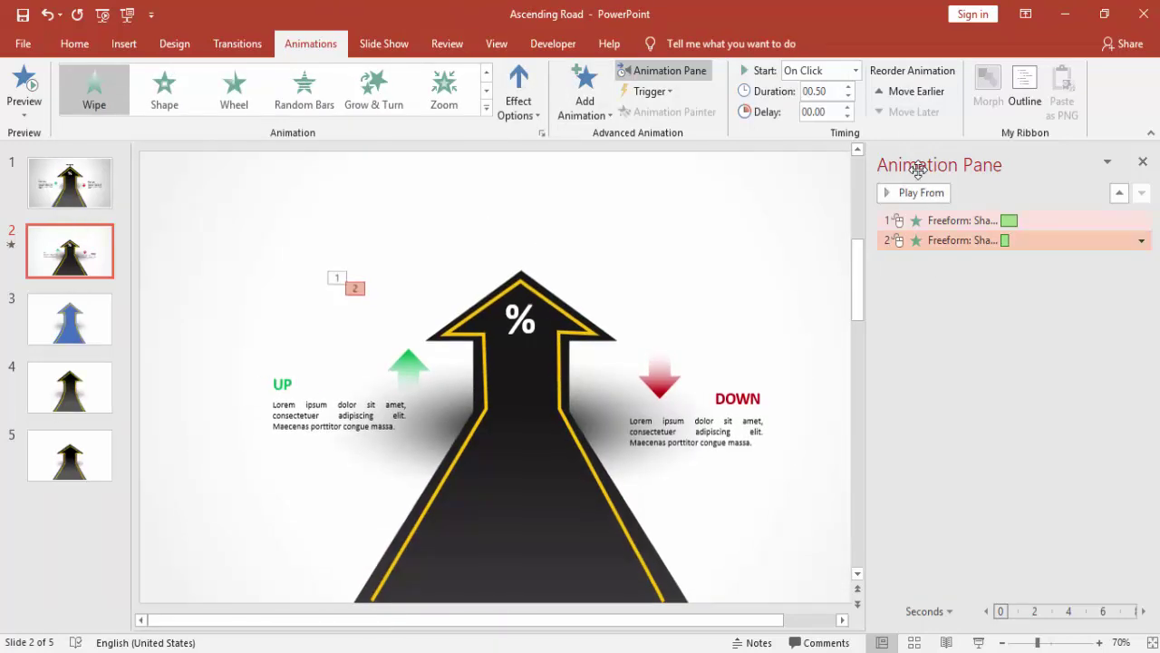
{"action": "left_click", "coordinate": [855, 70]}
{"action": "left_click", "coordinate": [835, 109]}
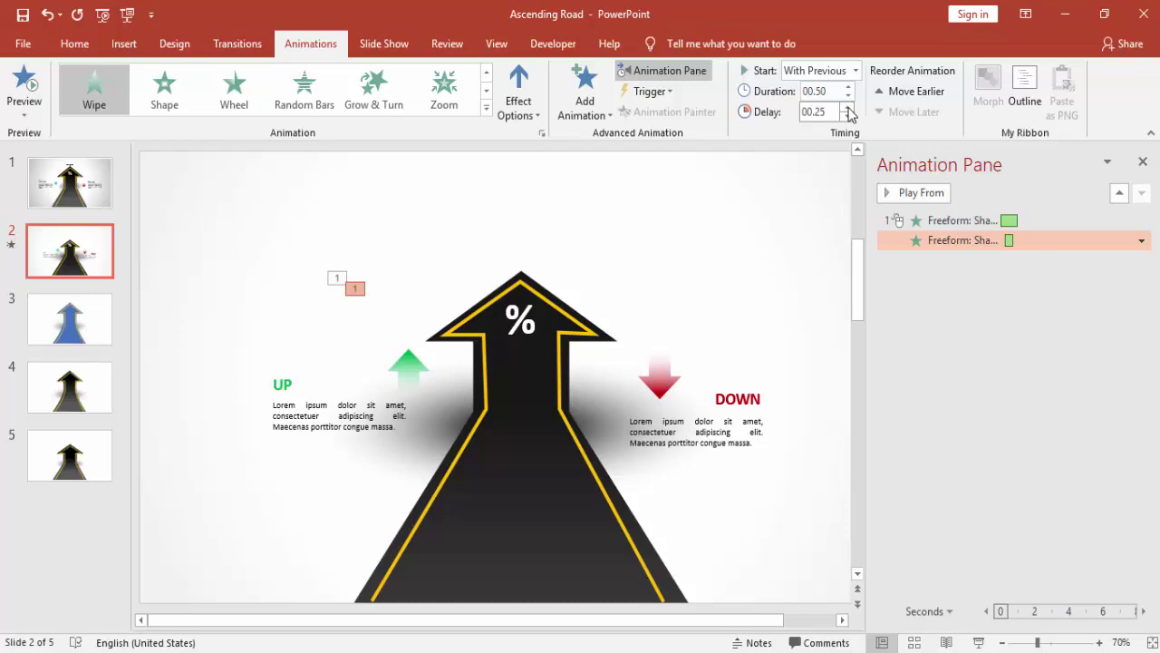
{"action": "left_click", "coordinate": [785, 190]}
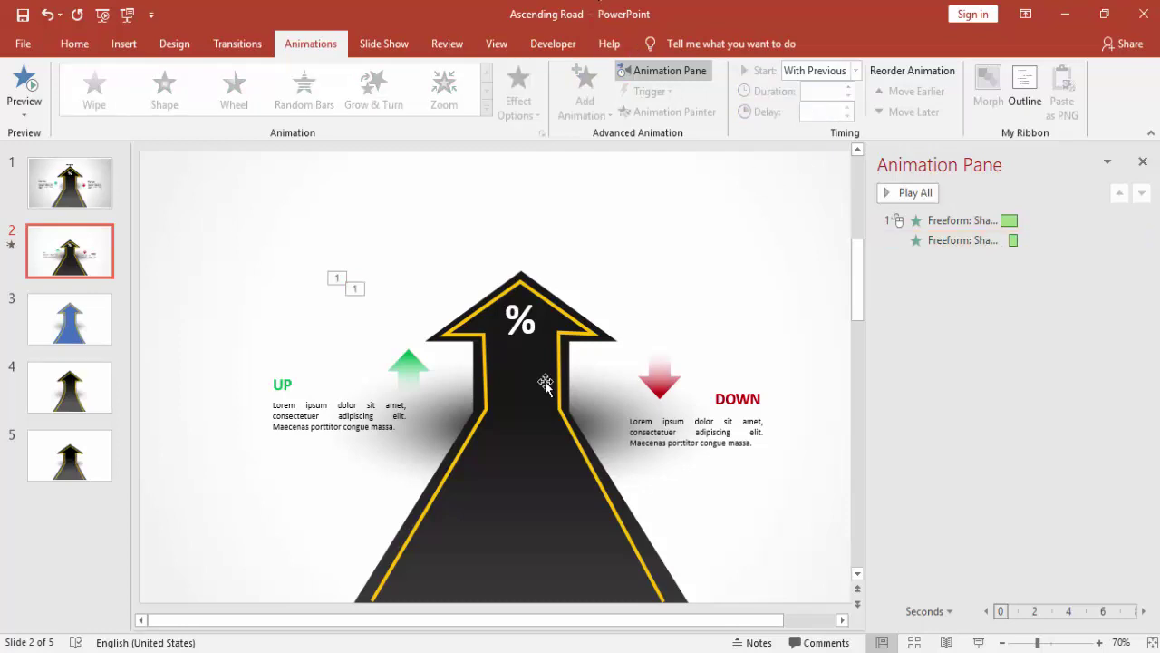
{"action": "left_click", "coordinate": [526, 323]}
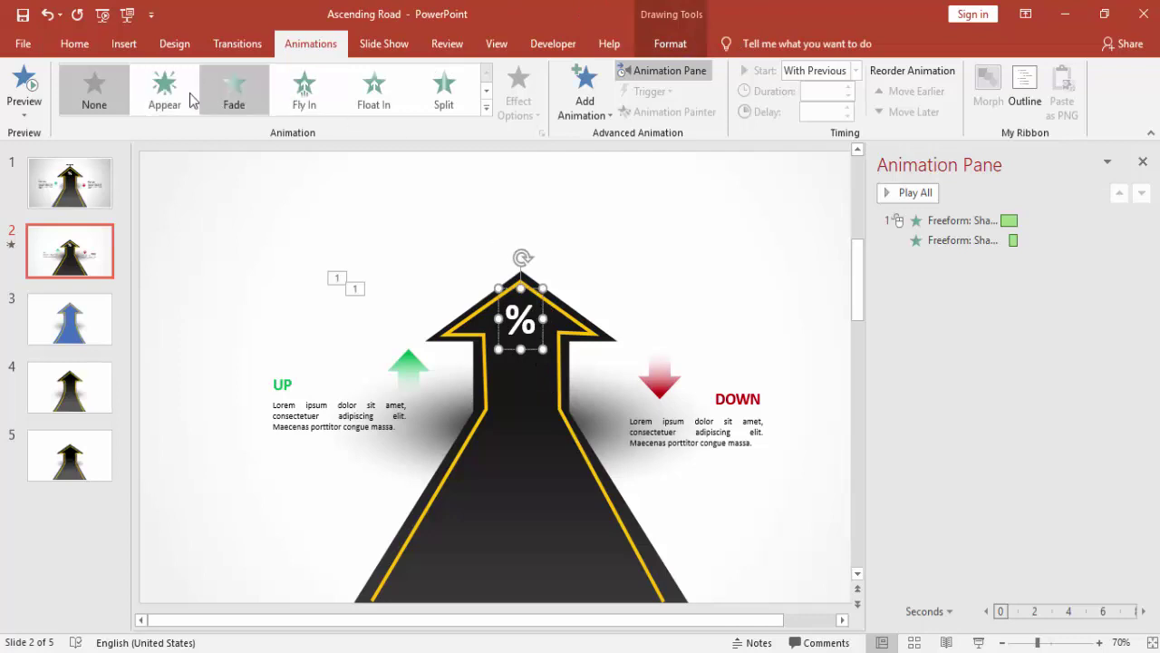
Step: Give the % label an Appear entrance set to After Previous
{"action": "left_click", "coordinate": [167, 95]}
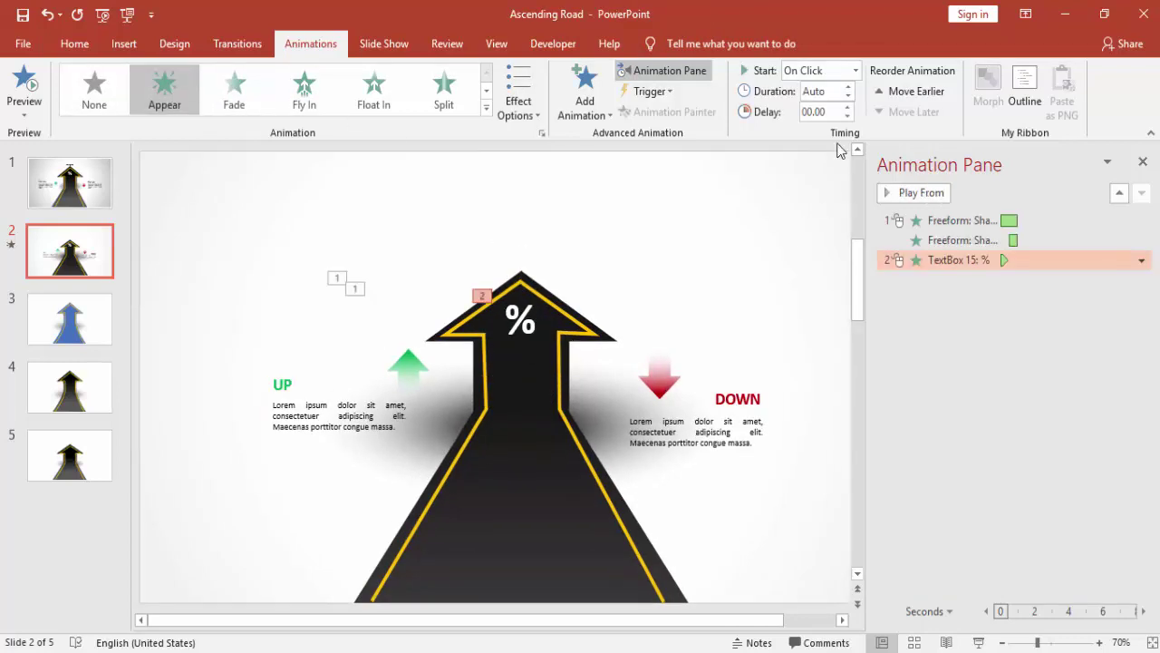
{"action": "left_click", "coordinate": [856, 71]}
{"action": "left_click", "coordinate": [820, 121]}
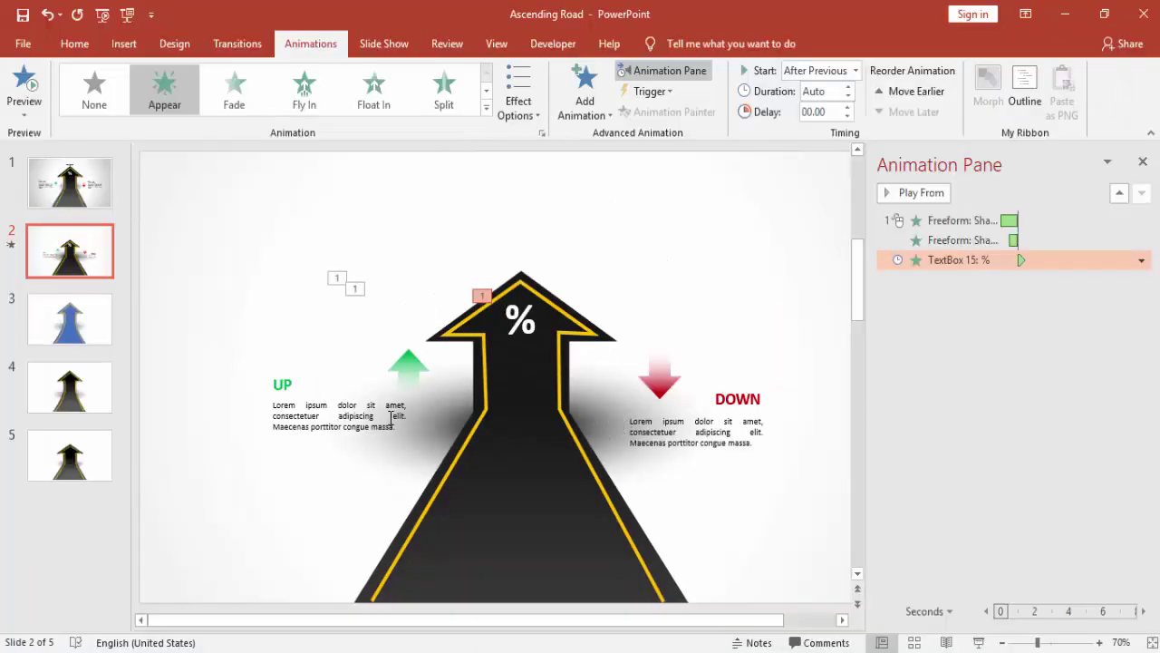
Step: Give the shadow oval a Fade entrance, After Previous, ordered before the % label
{"action": "left_click", "coordinate": [449, 413]}
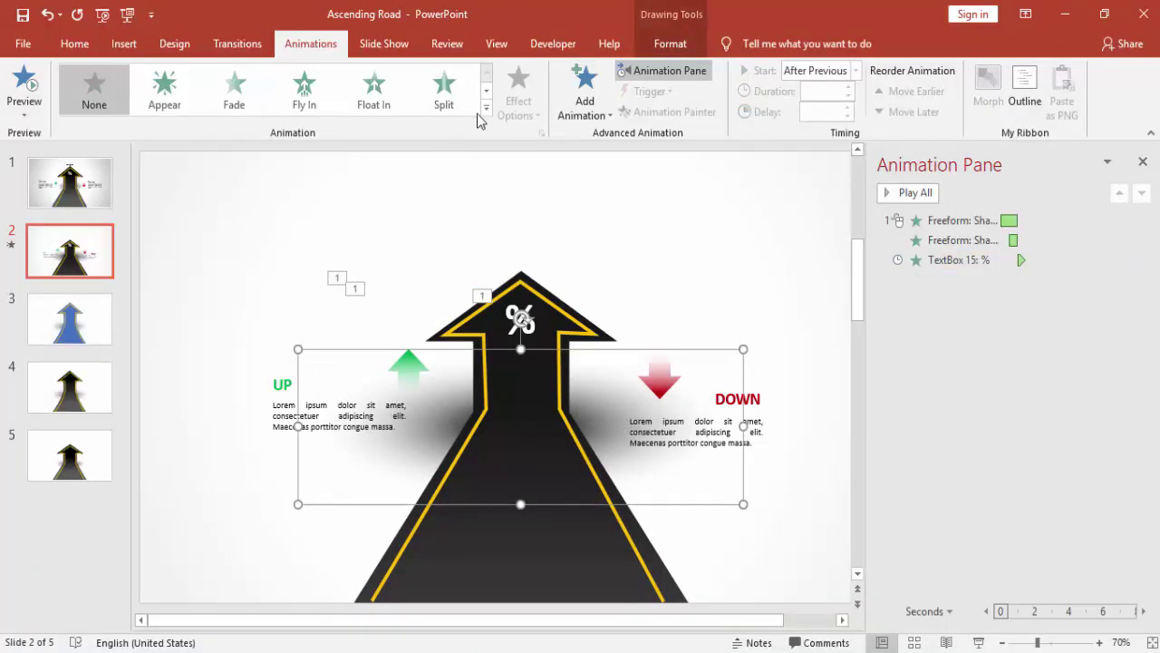
{"action": "left_click", "coordinate": [233, 100]}
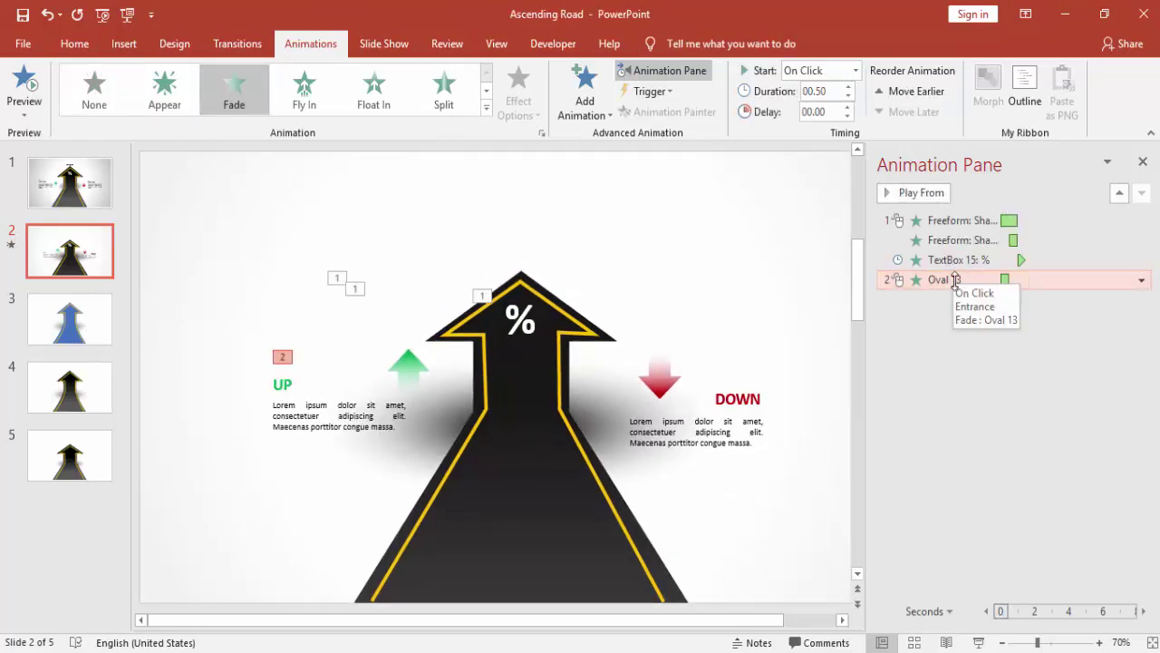
{"action": "left_click_drag", "start_coordinate": [955, 279], "coordinate": [952, 260]}
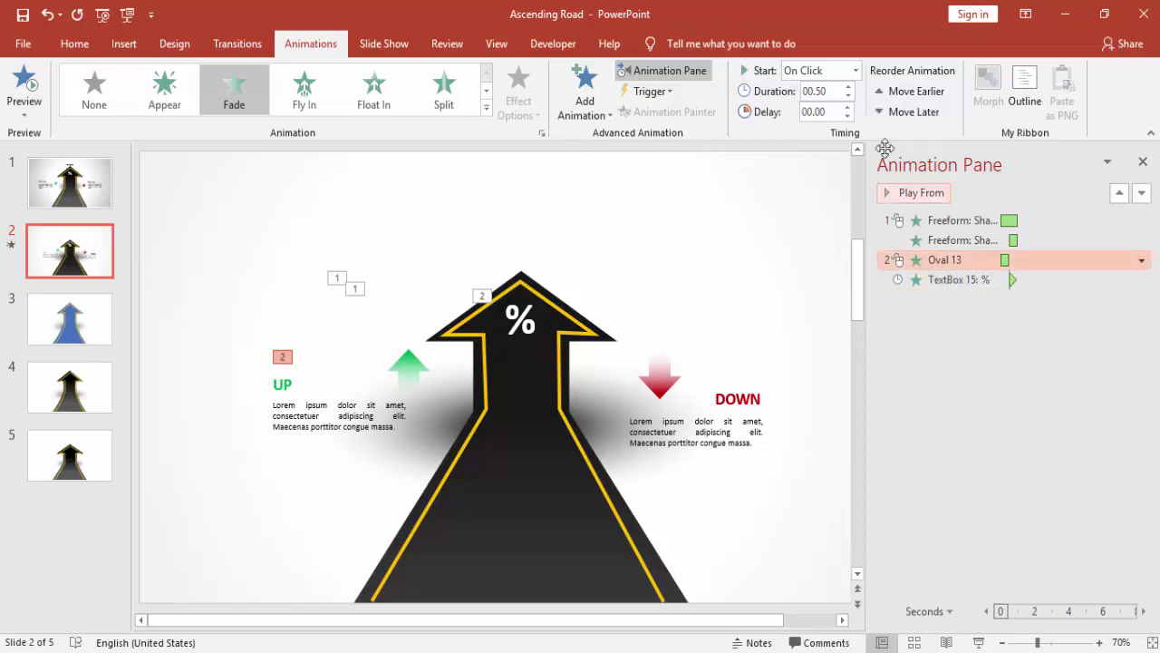
{"action": "left_click", "coordinate": [858, 71]}
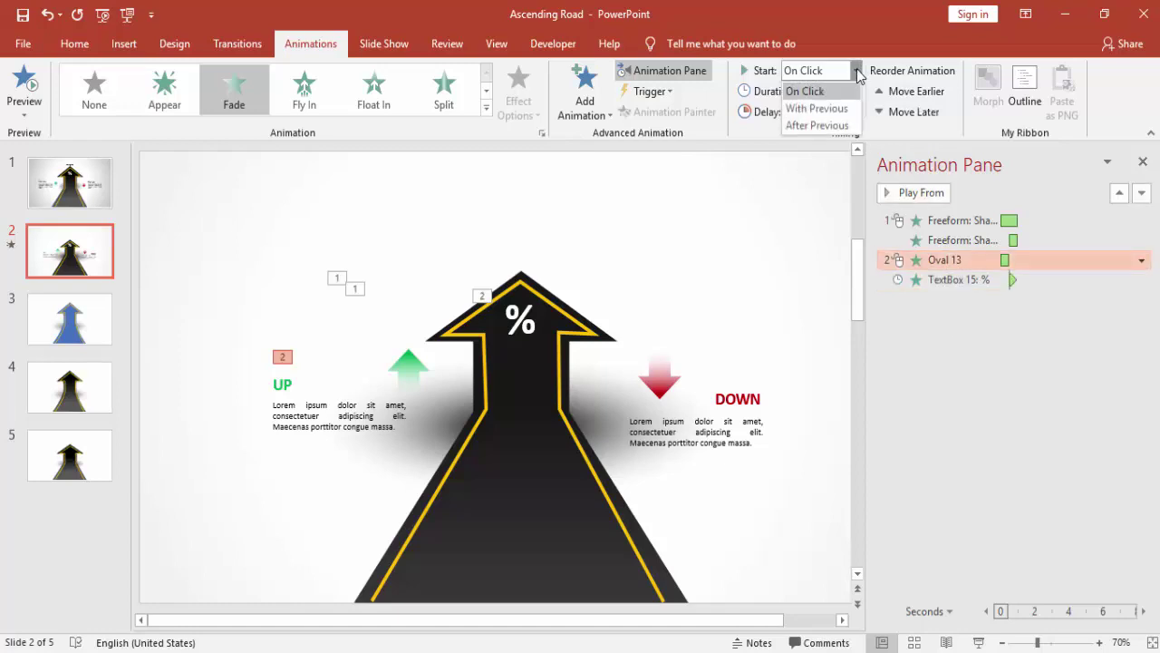
{"action": "left_click", "coordinate": [825, 123]}
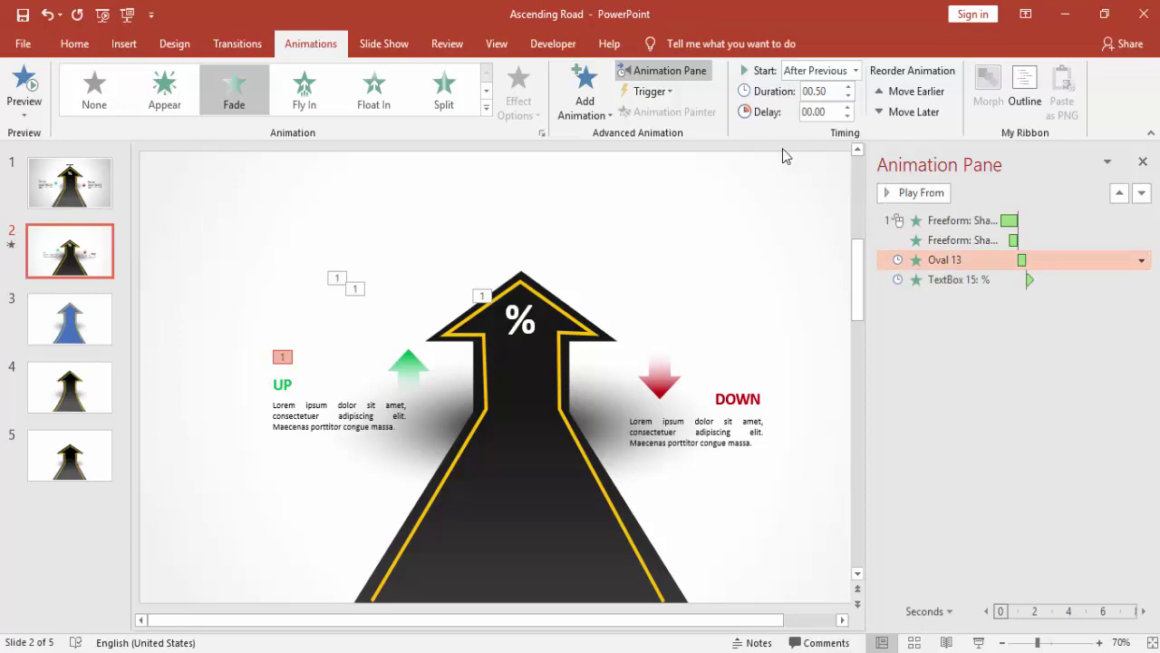
{"action": "left_click", "coordinate": [601, 416]}
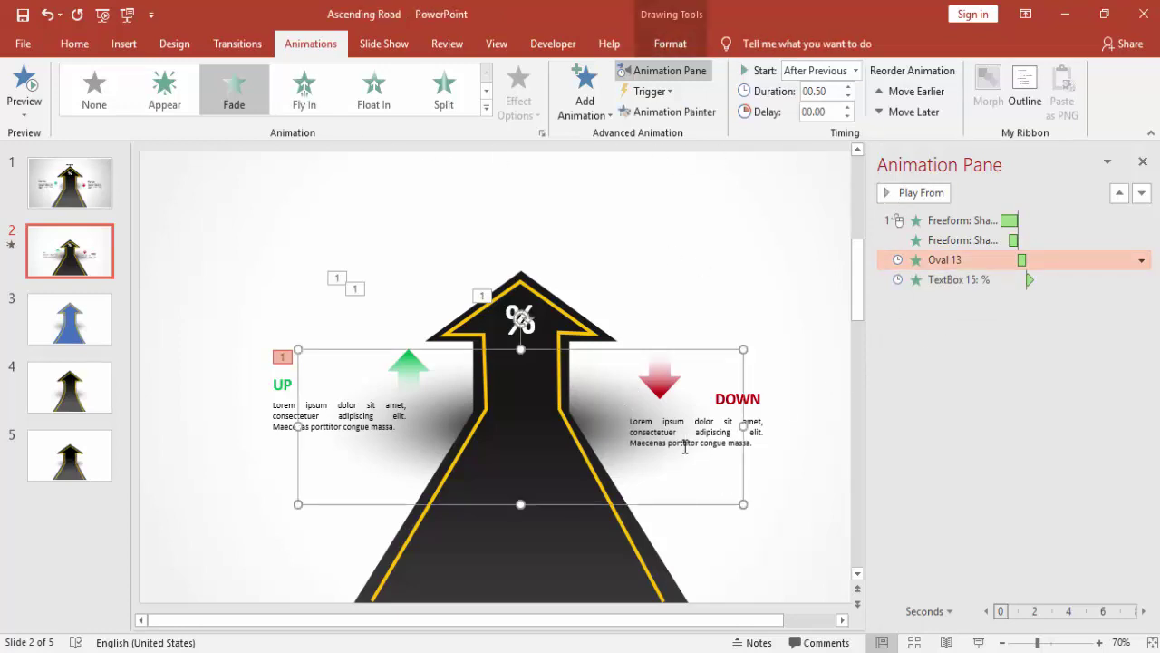
Step: Set the shadow oval's dark gradient stop to 50% transparency
{"action": "right_click", "coordinate": [608, 418]}
{"action": "left_click", "coordinate": [668, 378]}
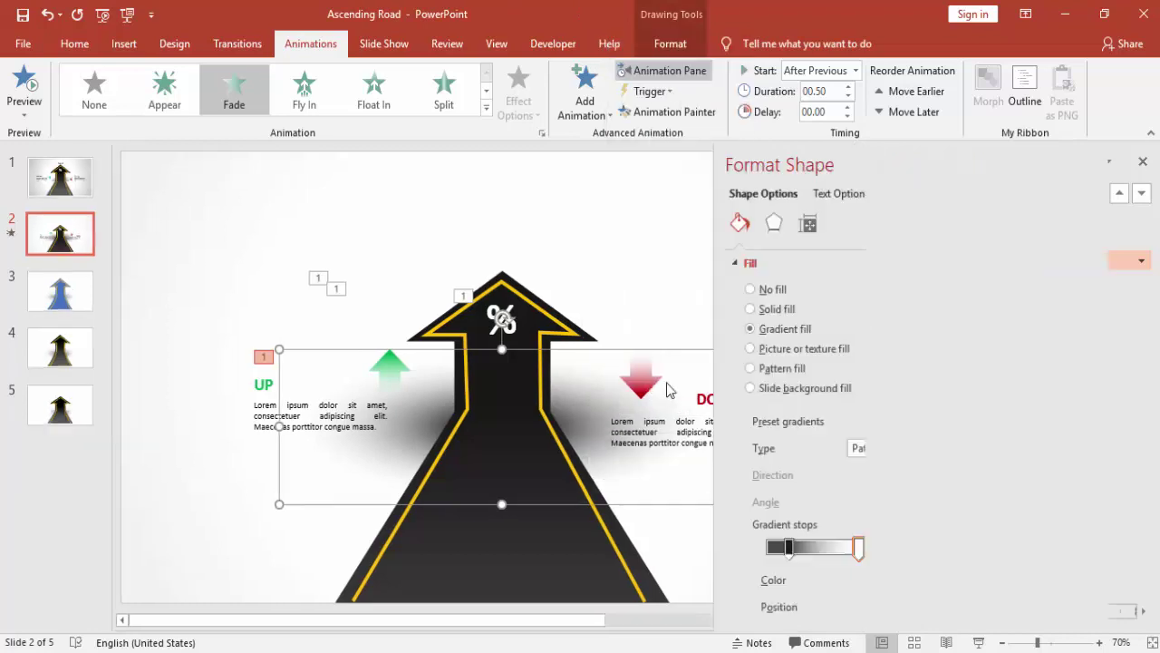
{"action": "left_click", "coordinate": [699, 549]}
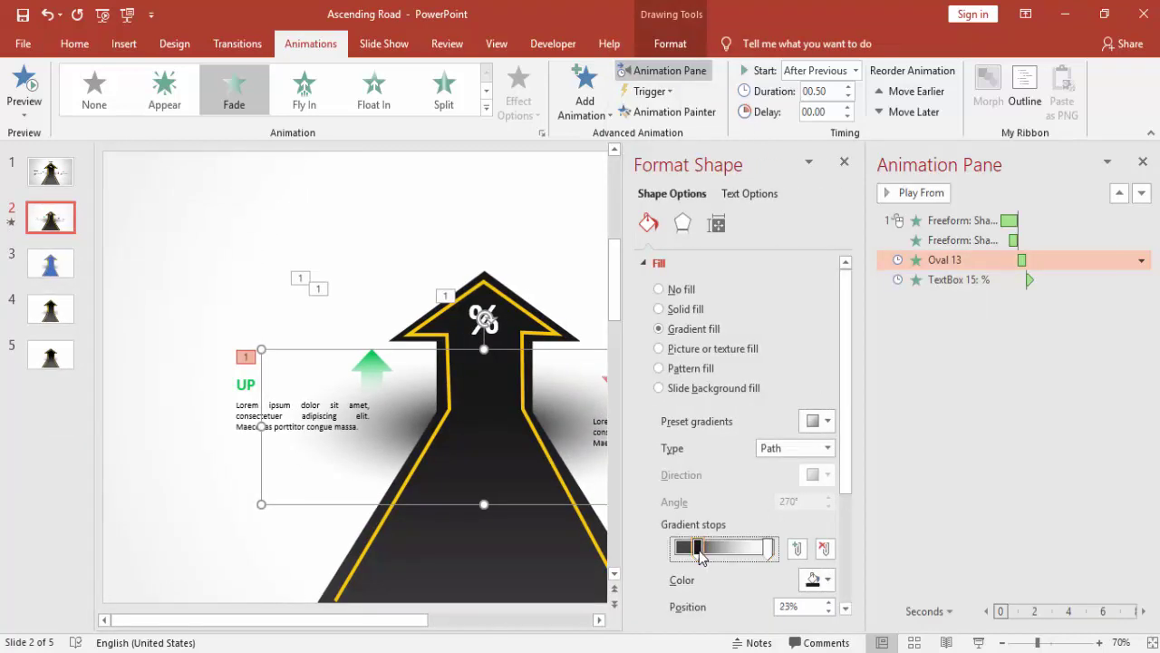
{"action": "scroll", "coordinate": [843, 485], "scroll_direction": "down", "scroll_amount": 2}
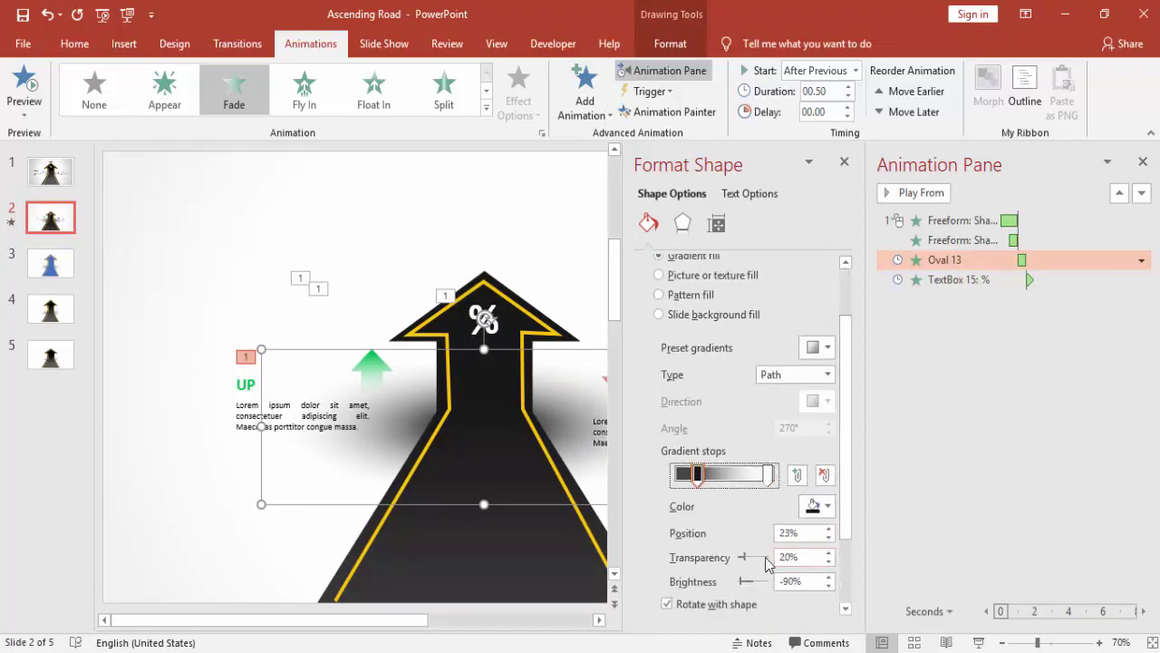
{"action": "left_click_drag", "start_coordinate": [749, 567], "coordinate": [752, 564]}
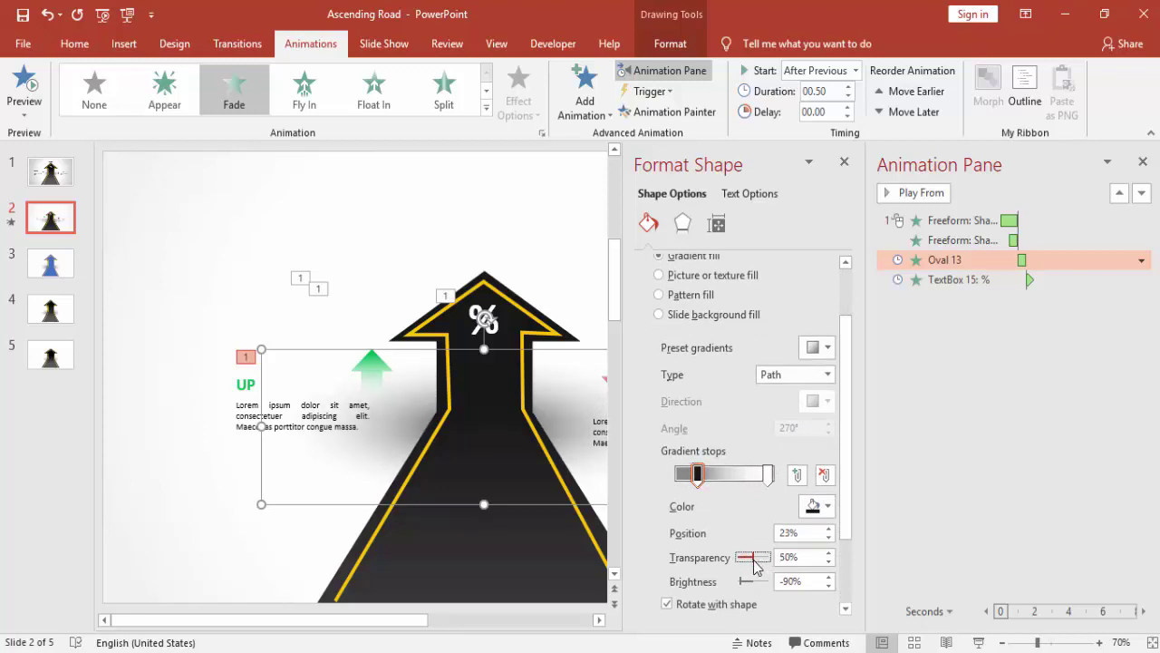
Step: Move the Oval 13 animation above the second Freeform effect
{"action": "left_click", "coordinate": [844, 162]}
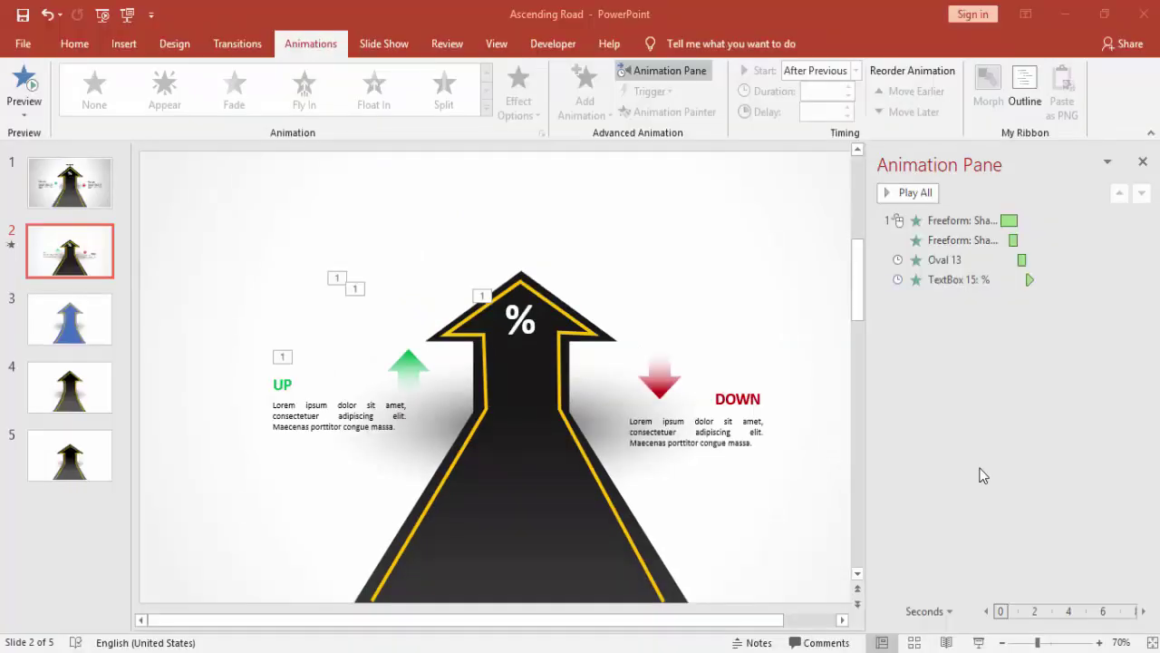
{"action": "left_click", "coordinate": [618, 415]}
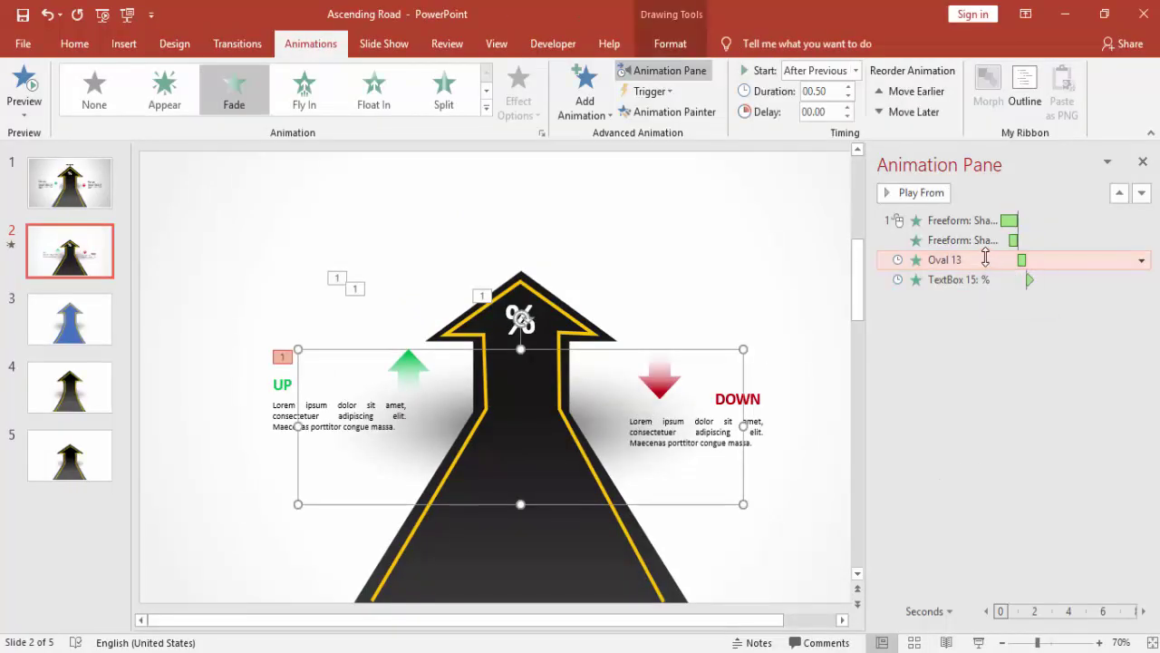
{"action": "left_click_drag", "start_coordinate": [985, 259], "coordinate": [984, 240]}
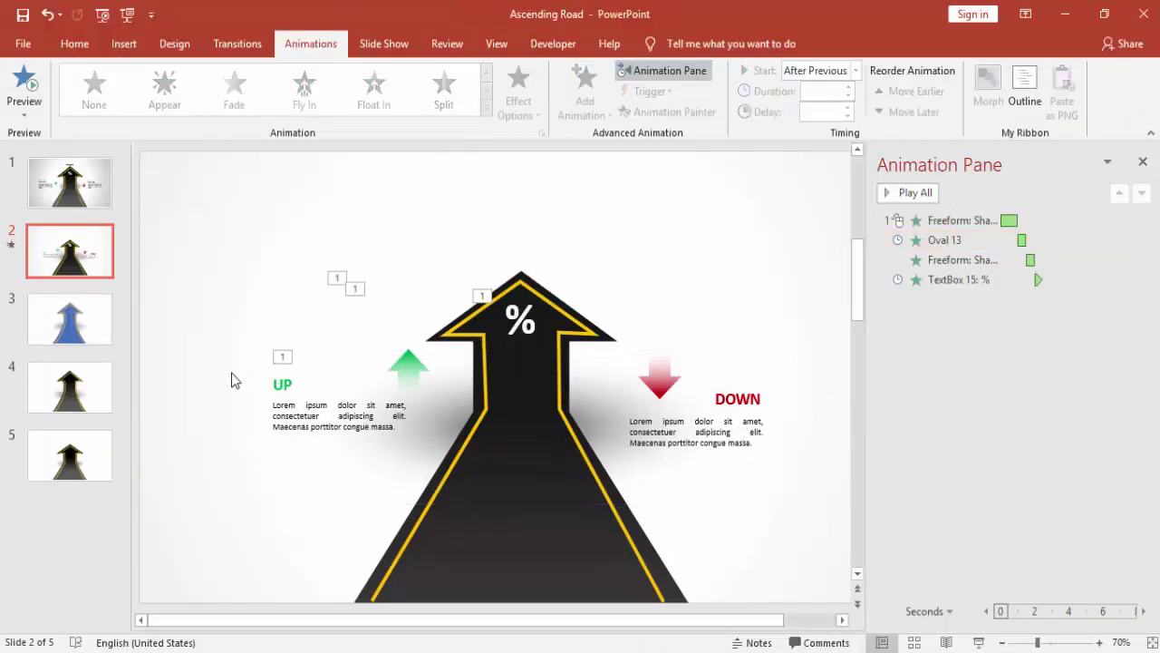
Step: Apply a Wipe entrance animation to the green up arrow
{"action": "left_click", "coordinate": [410, 370]}
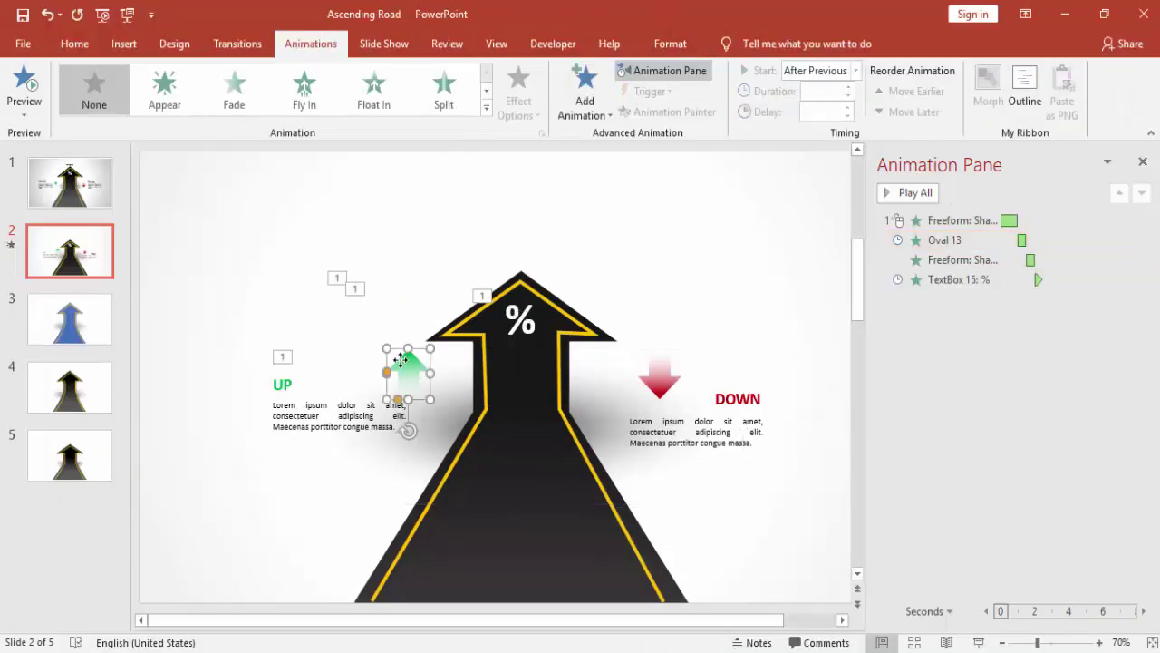
{"action": "left_click", "coordinate": [486, 108]}
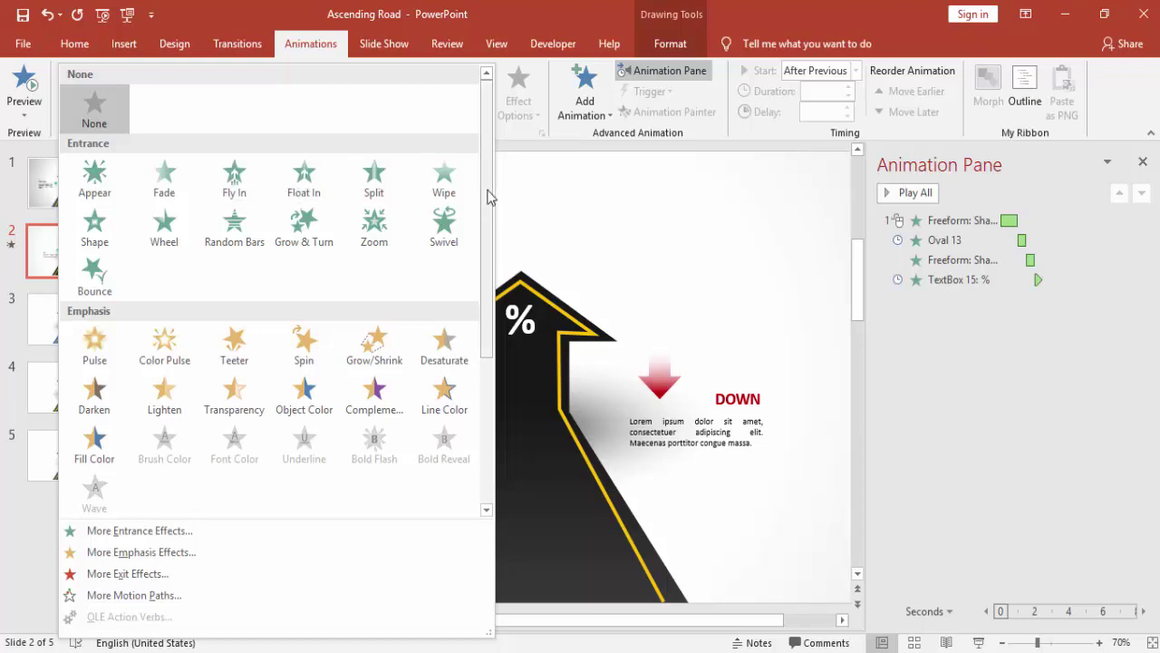
{"action": "left_click", "coordinate": [446, 180]}
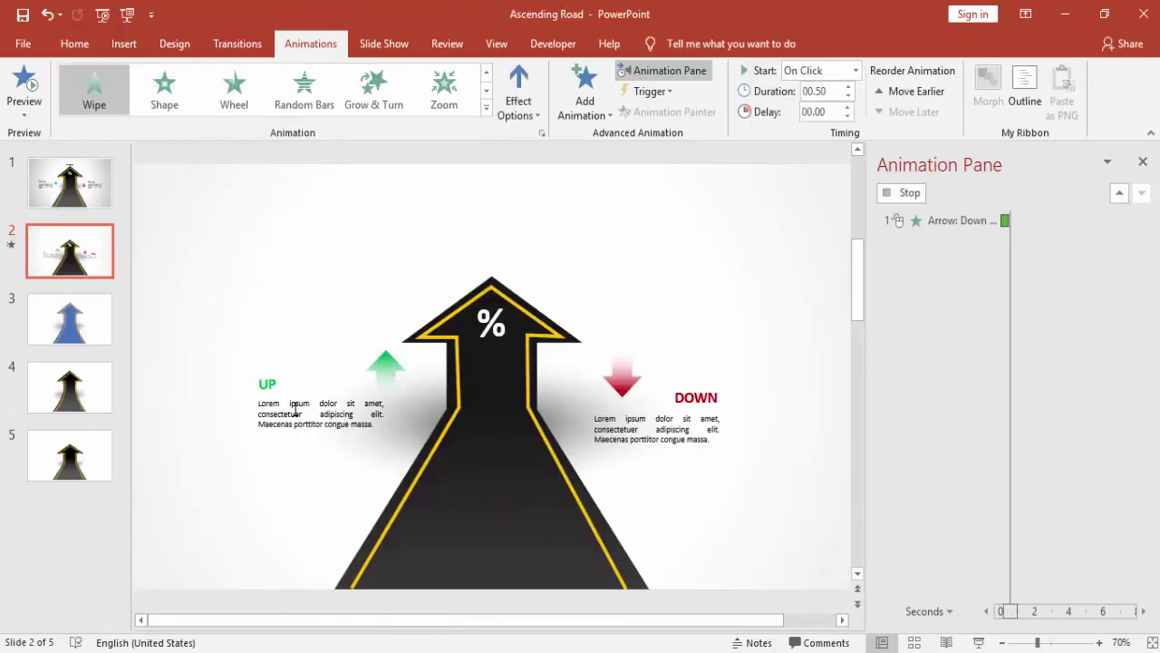
Step: Group the UP label with its paragraph and give the group an Appear entrance
{"action": "left_click", "coordinate": [284, 381]}
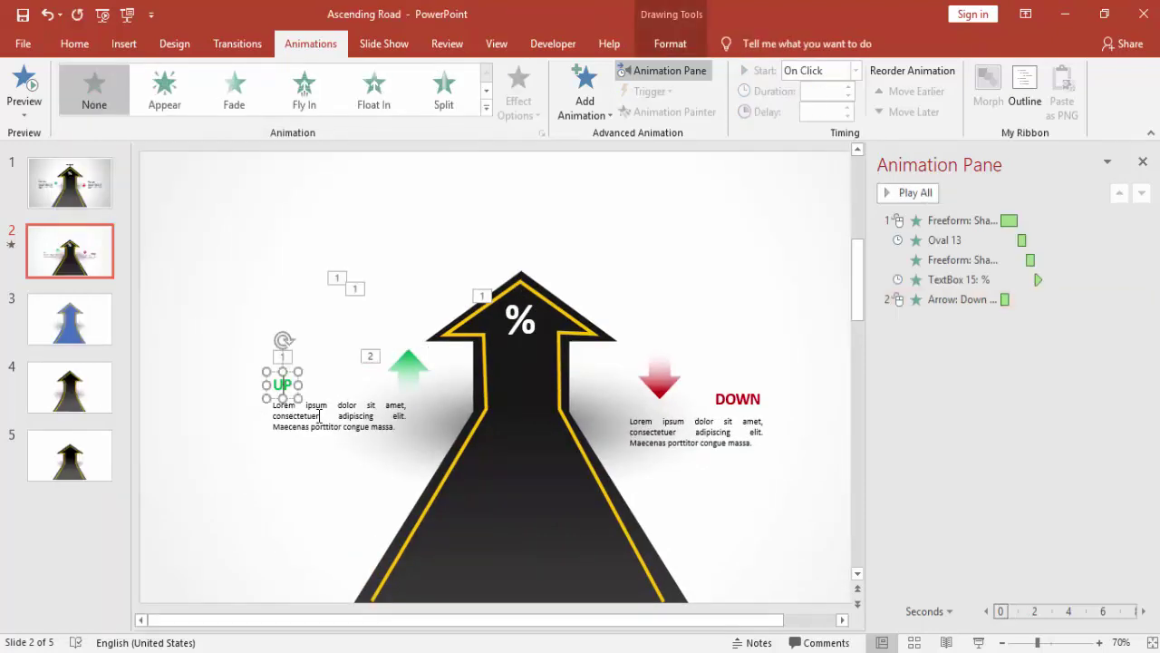
{"action": "left_click", "coordinate": [329, 395], "text": "shift"}
{"action": "right_click", "coordinate": [328, 395]}
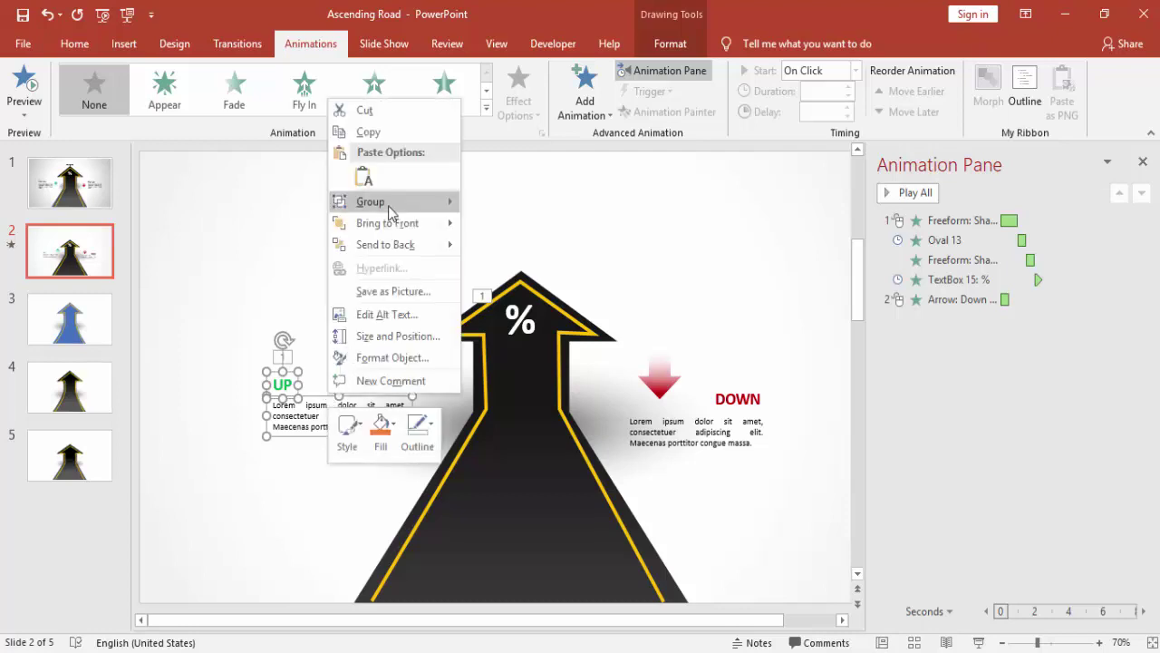
{"action": "mouse_move", "coordinate": [388, 201]}
{"action": "left_click", "coordinate": [494, 200]}
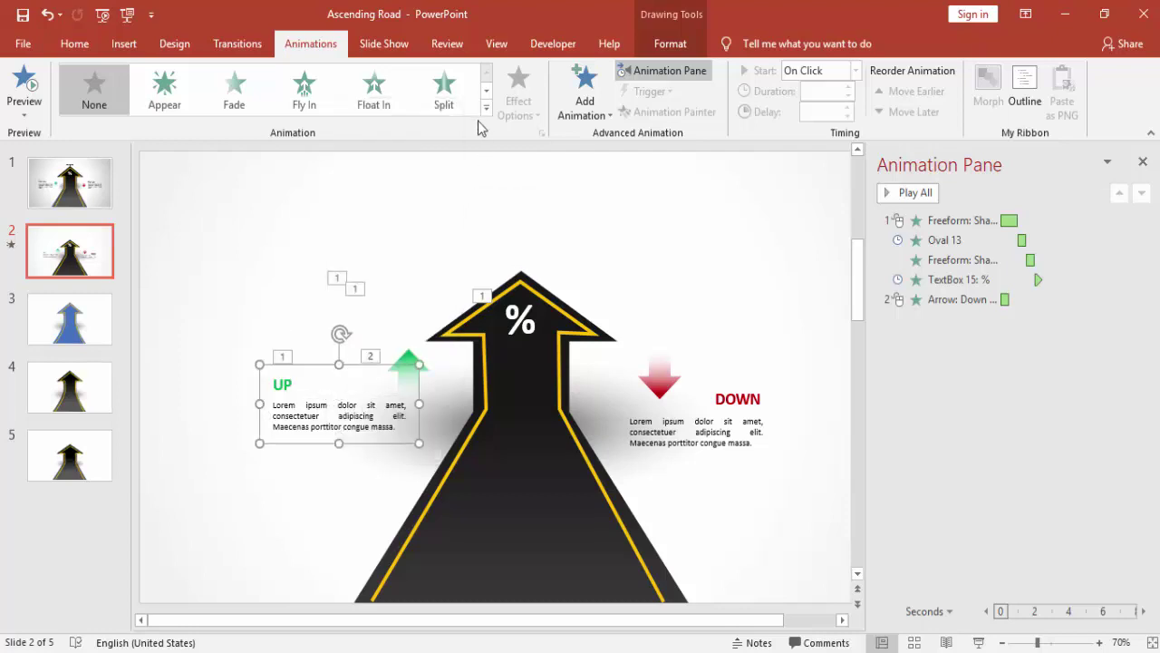
{"action": "left_click", "coordinate": [164, 95]}
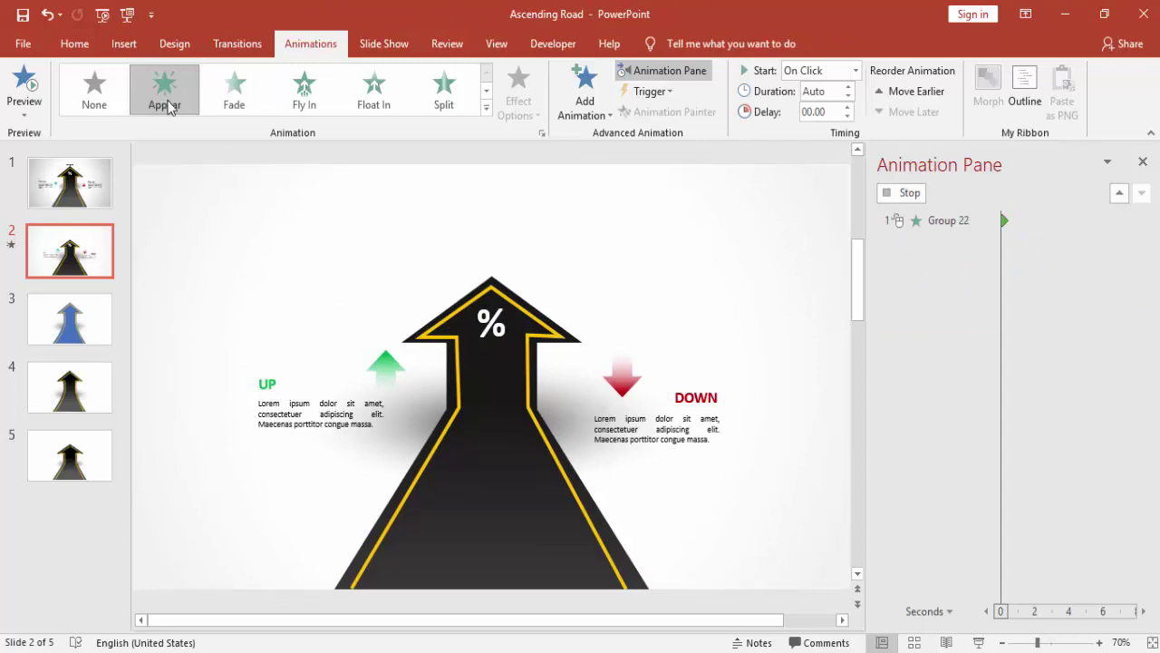
Step: Set the green arrow's Wipe to After Previous and Group 22's Appear to With Previous
{"action": "left_click", "coordinate": [889, 299]}
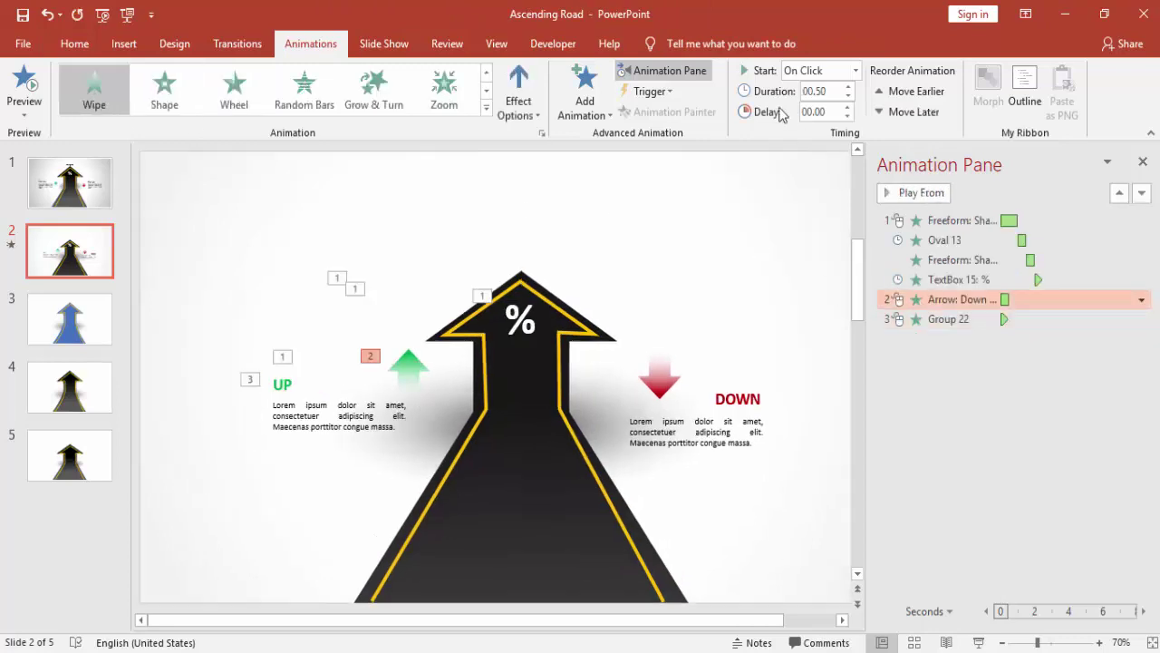
{"action": "left_click", "coordinate": [854, 70]}
{"action": "left_click", "coordinate": [821, 122]}
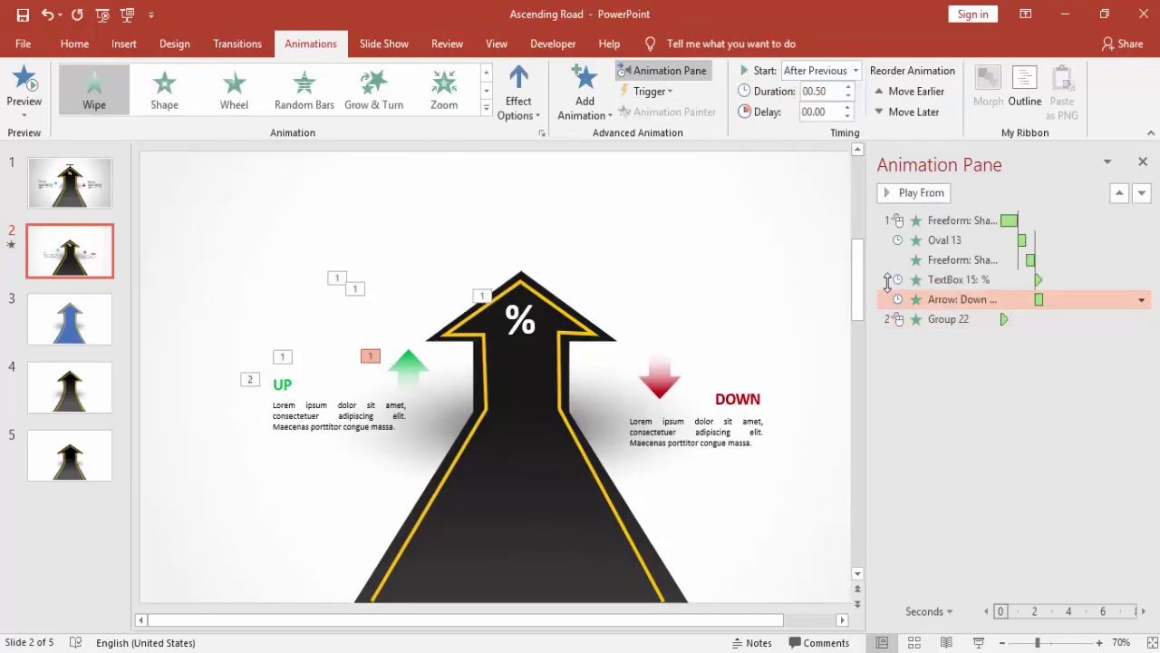
{"action": "left_click", "coordinate": [923, 319]}
{"action": "left_click", "coordinate": [855, 70]}
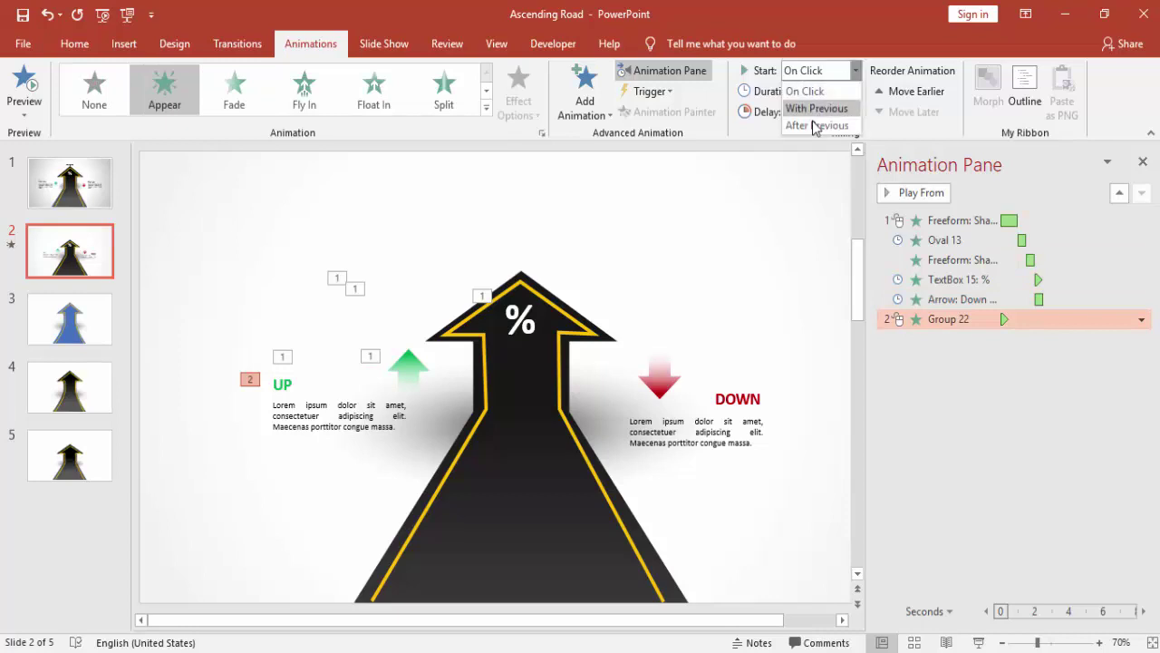
{"action": "left_click", "coordinate": [816, 108]}
{"action": "left_click", "coordinate": [928, 345]}
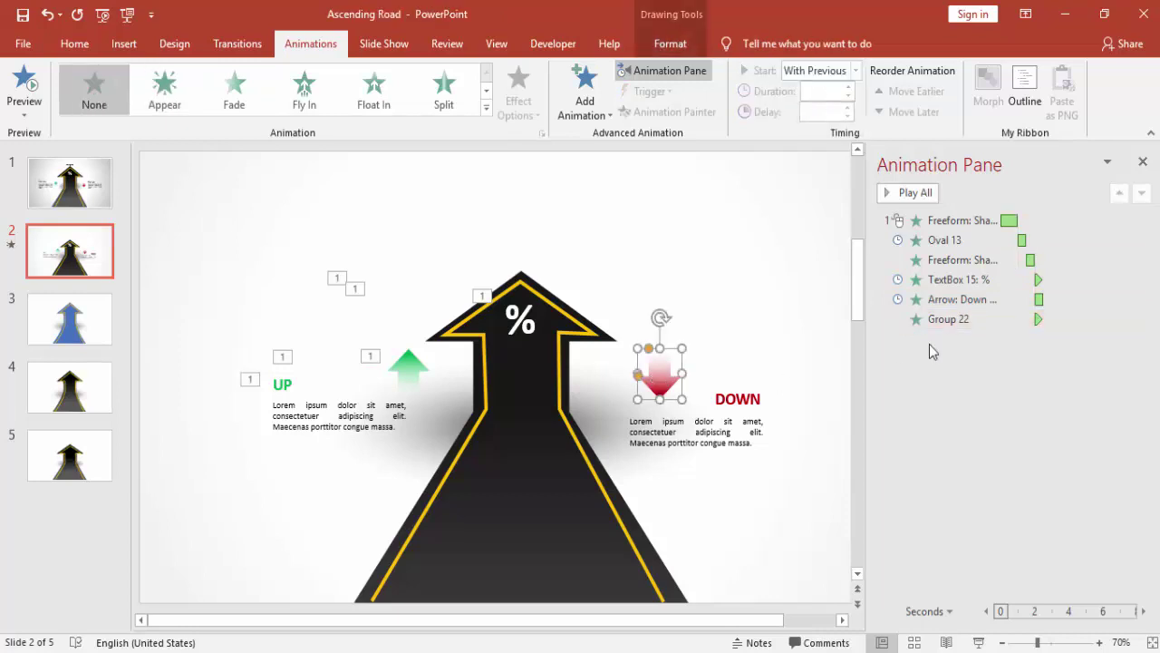
Step: Give the red down arrow a Wipe entrance from the top
{"action": "left_click", "coordinate": [487, 108]}
{"action": "left_click", "coordinate": [443, 173]}
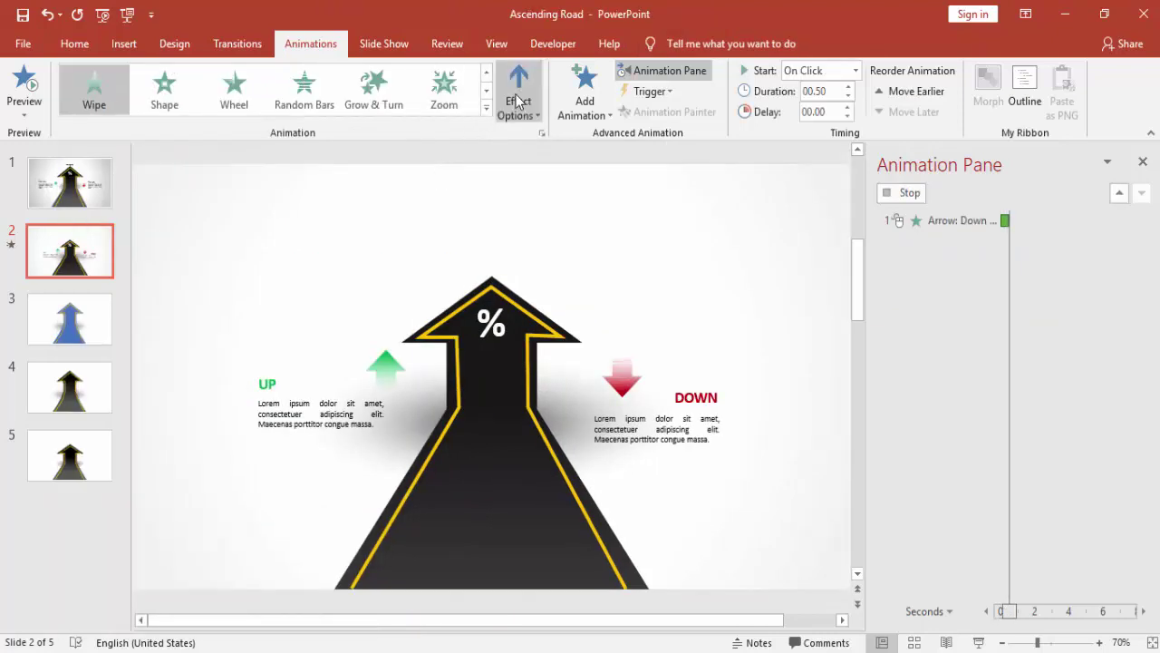
{"action": "left_click", "coordinate": [519, 99]}
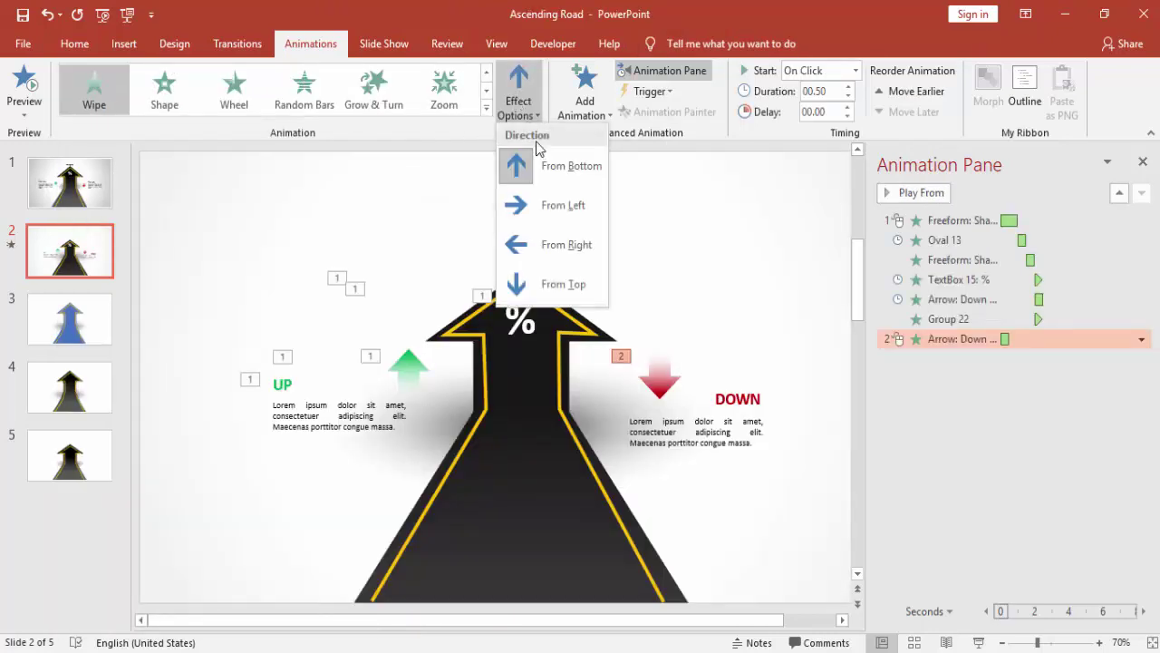
{"action": "left_click", "coordinate": [580, 295]}
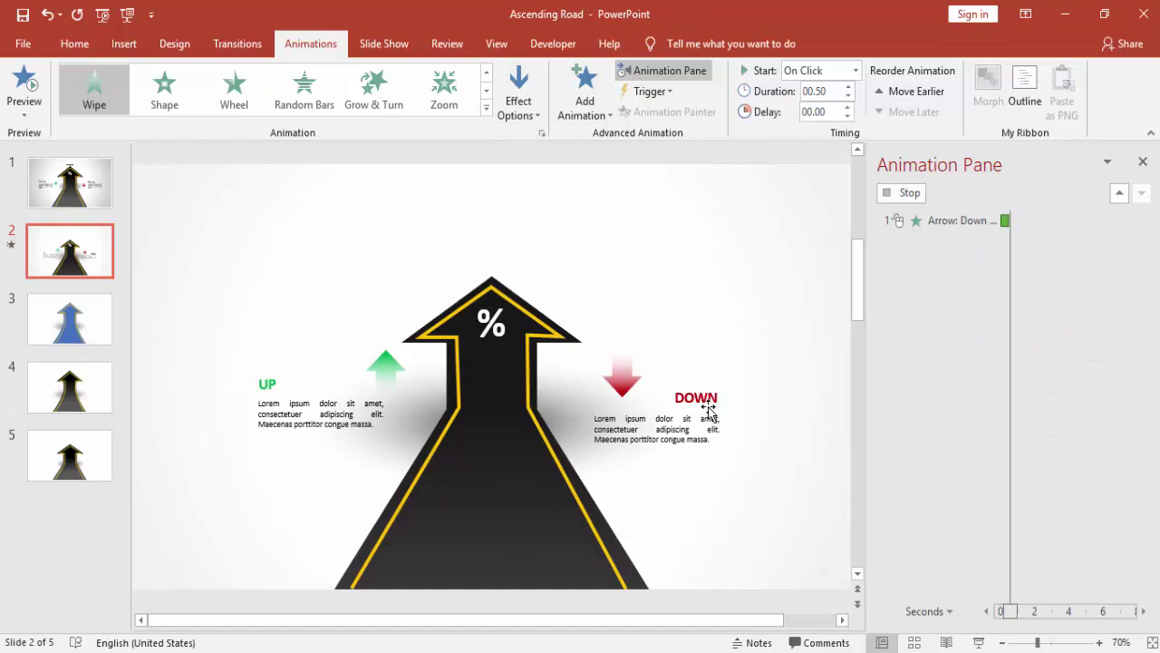
Step: Group the DOWN label with its paragraph and apply an Appear entrance
{"action": "left_click", "coordinate": [744, 408]}
{"action": "left_click", "coordinate": [747, 406]}
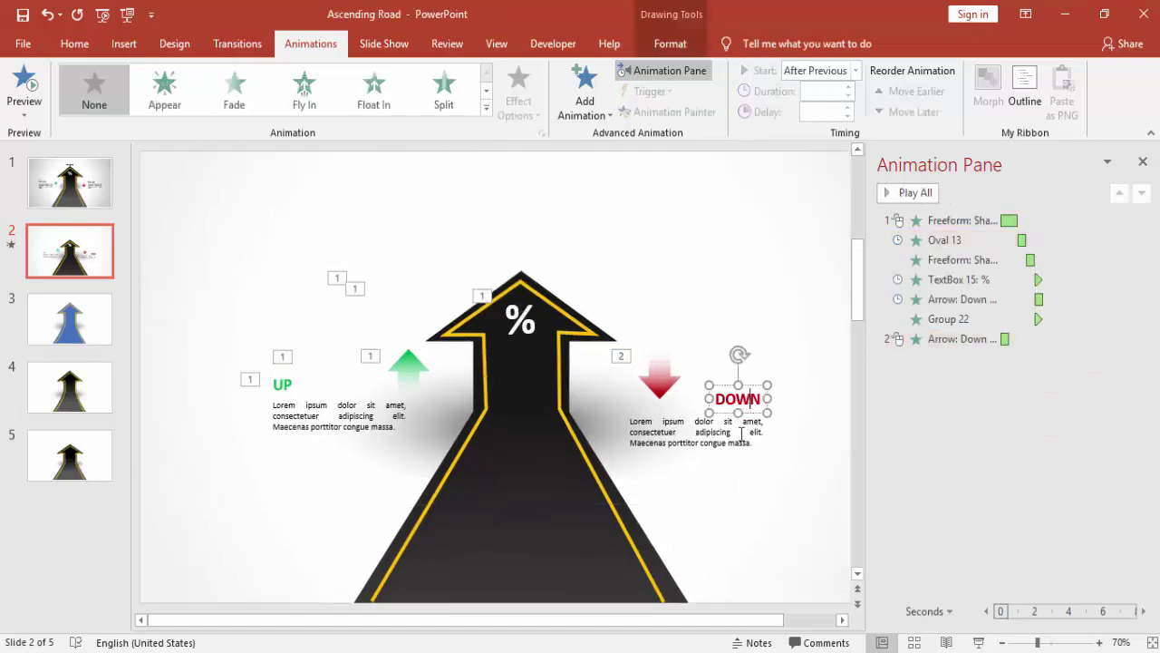
{"action": "left_click", "coordinate": [738, 434], "text": "shift"}
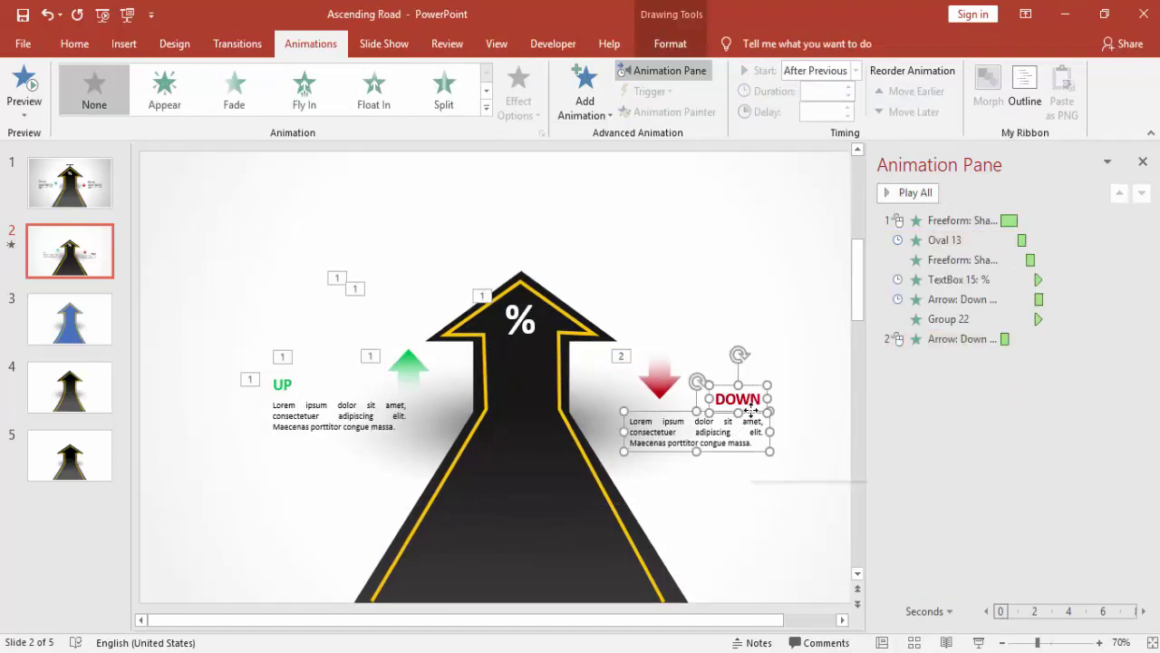
{"action": "right_click", "coordinate": [753, 415]}
{"action": "left_click", "coordinate": [897, 222]}
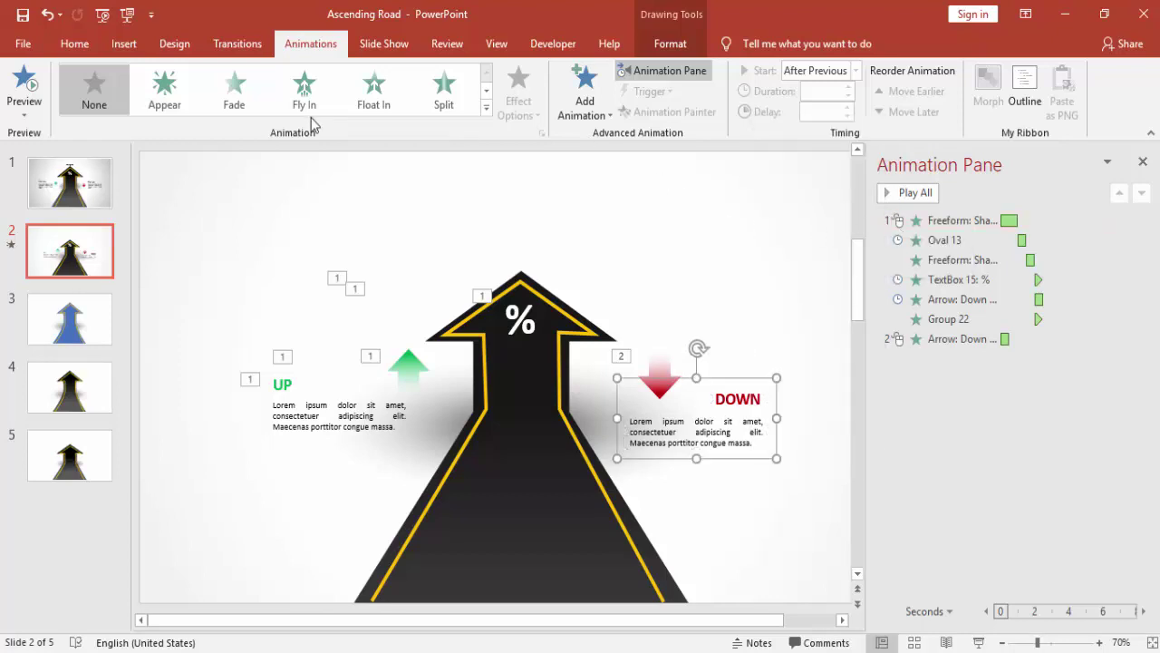
{"action": "left_click", "coordinate": [164, 91]}
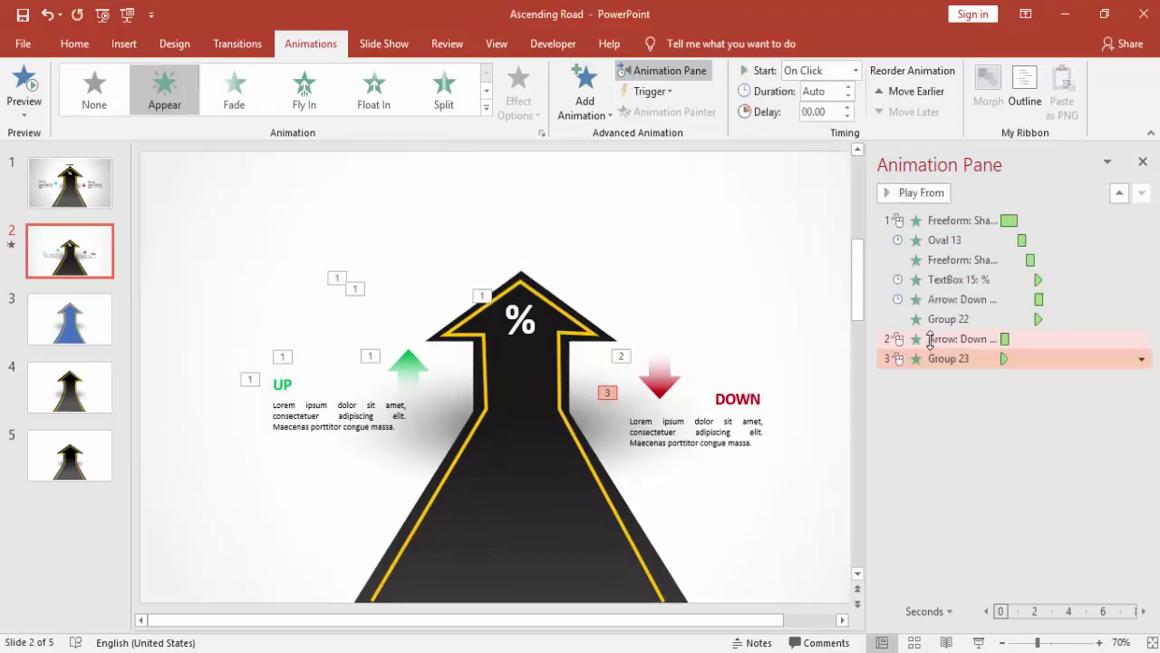
Step: Set both the red arrow's Wipe and Group 23's Appear to start After Previous
{"action": "left_click", "coordinate": [947, 339]}
{"action": "left_click", "coordinate": [856, 71]}
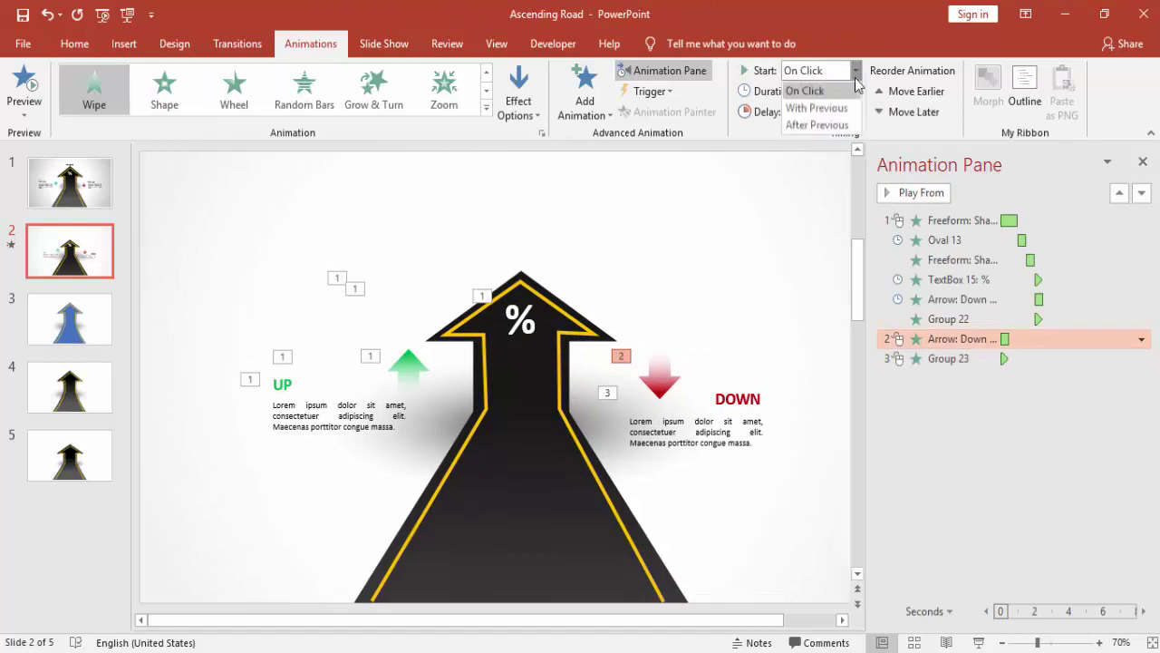
{"action": "left_click", "coordinate": [820, 122]}
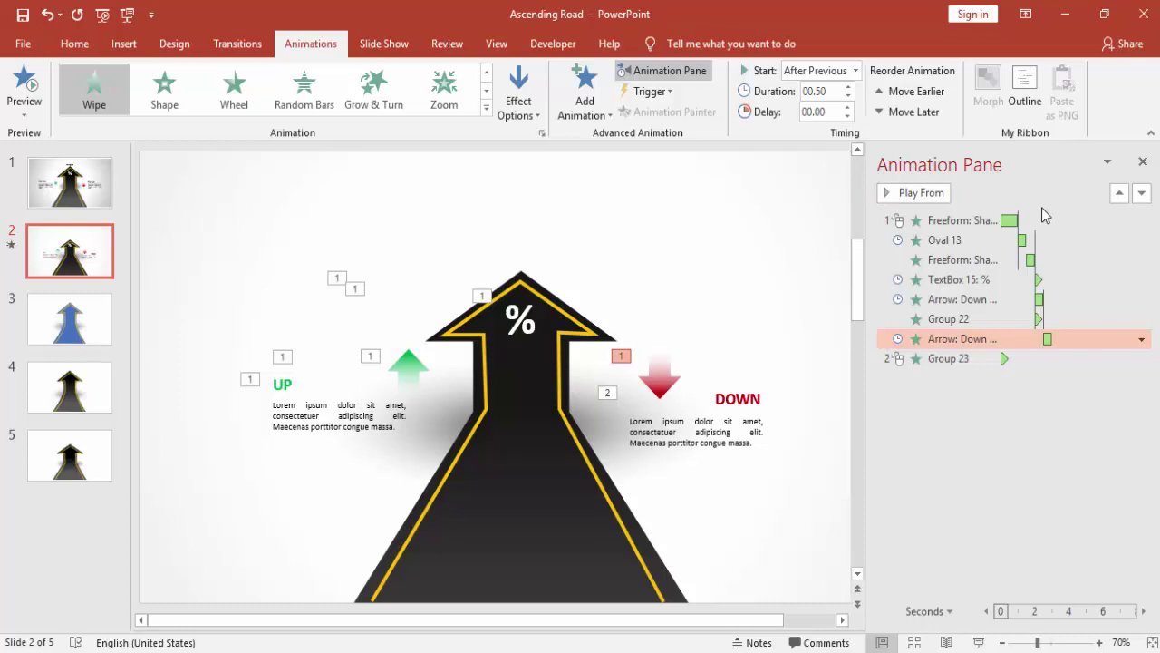
{"action": "left_click", "coordinate": [959, 358]}
{"action": "left_click", "coordinate": [855, 71]}
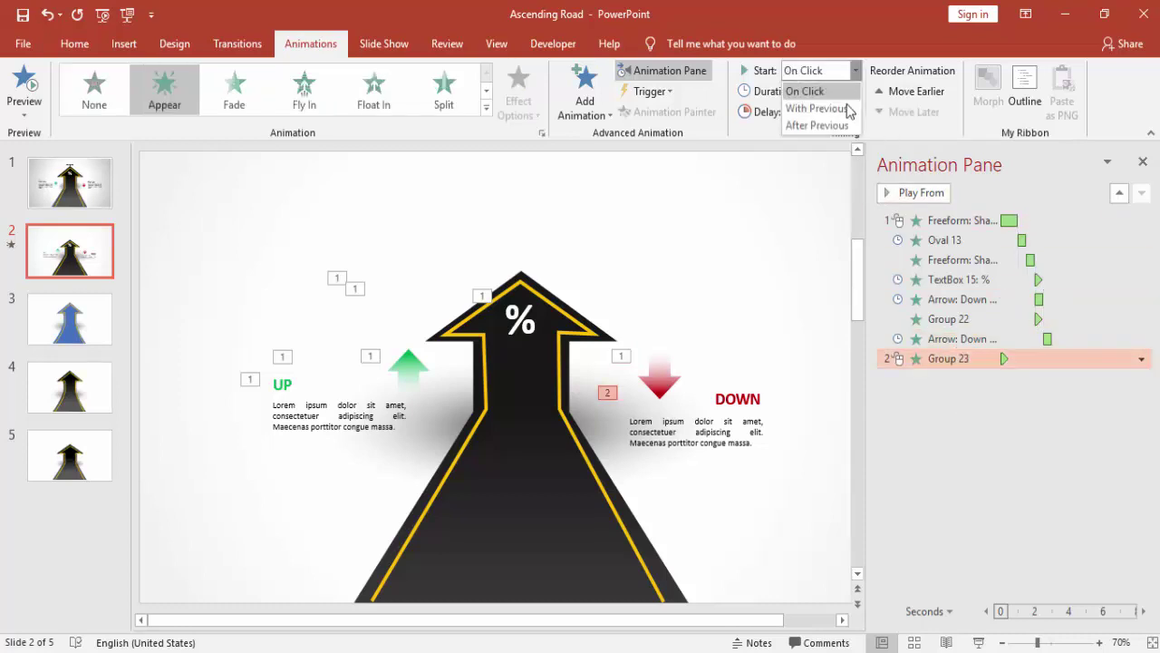
{"action": "left_click", "coordinate": [819, 125]}
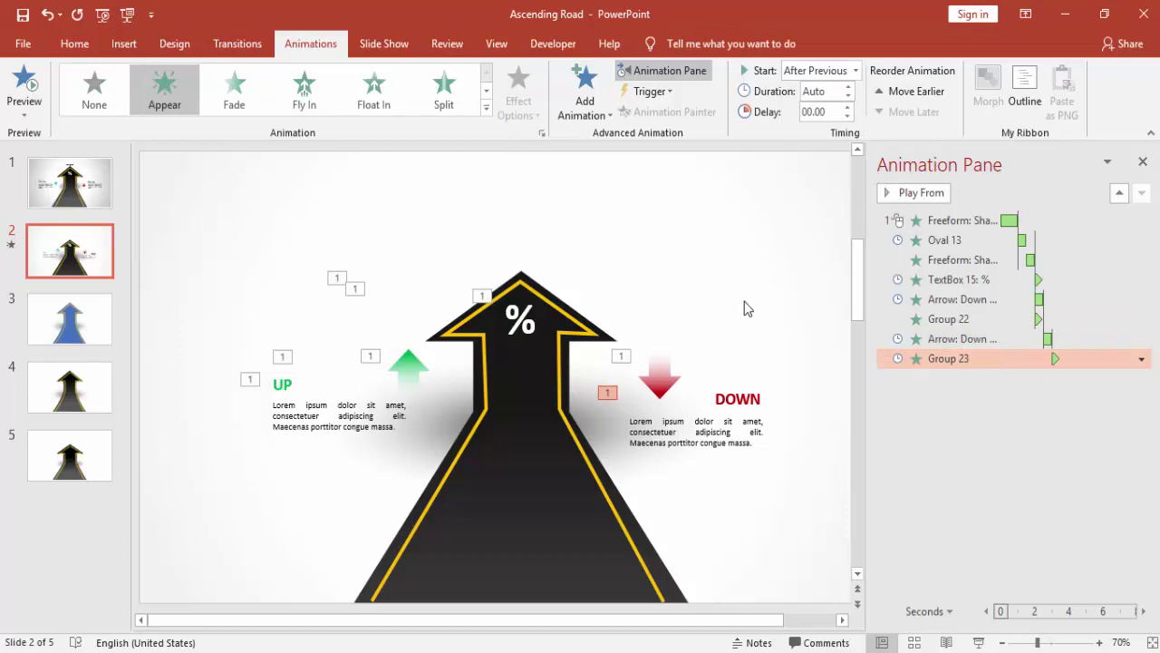